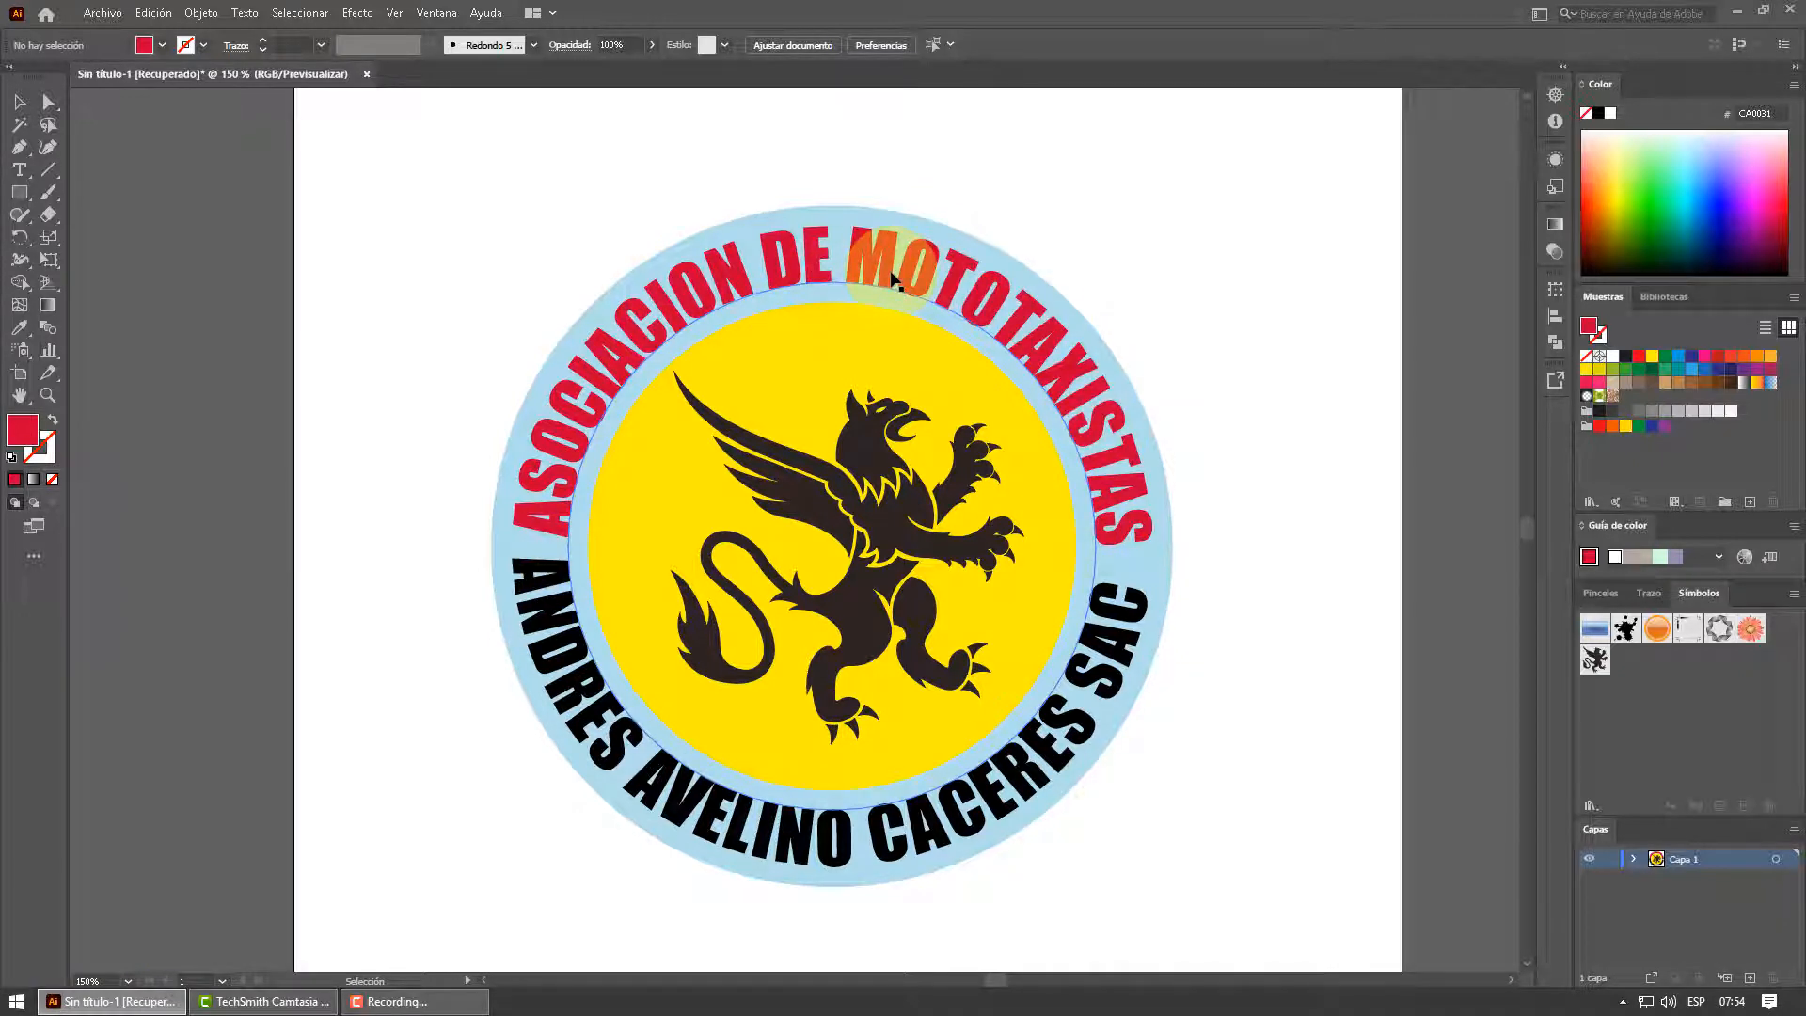
Create a new A4 landscape document, 297 x 210 mm, in RGB color mode
click(106, 13)
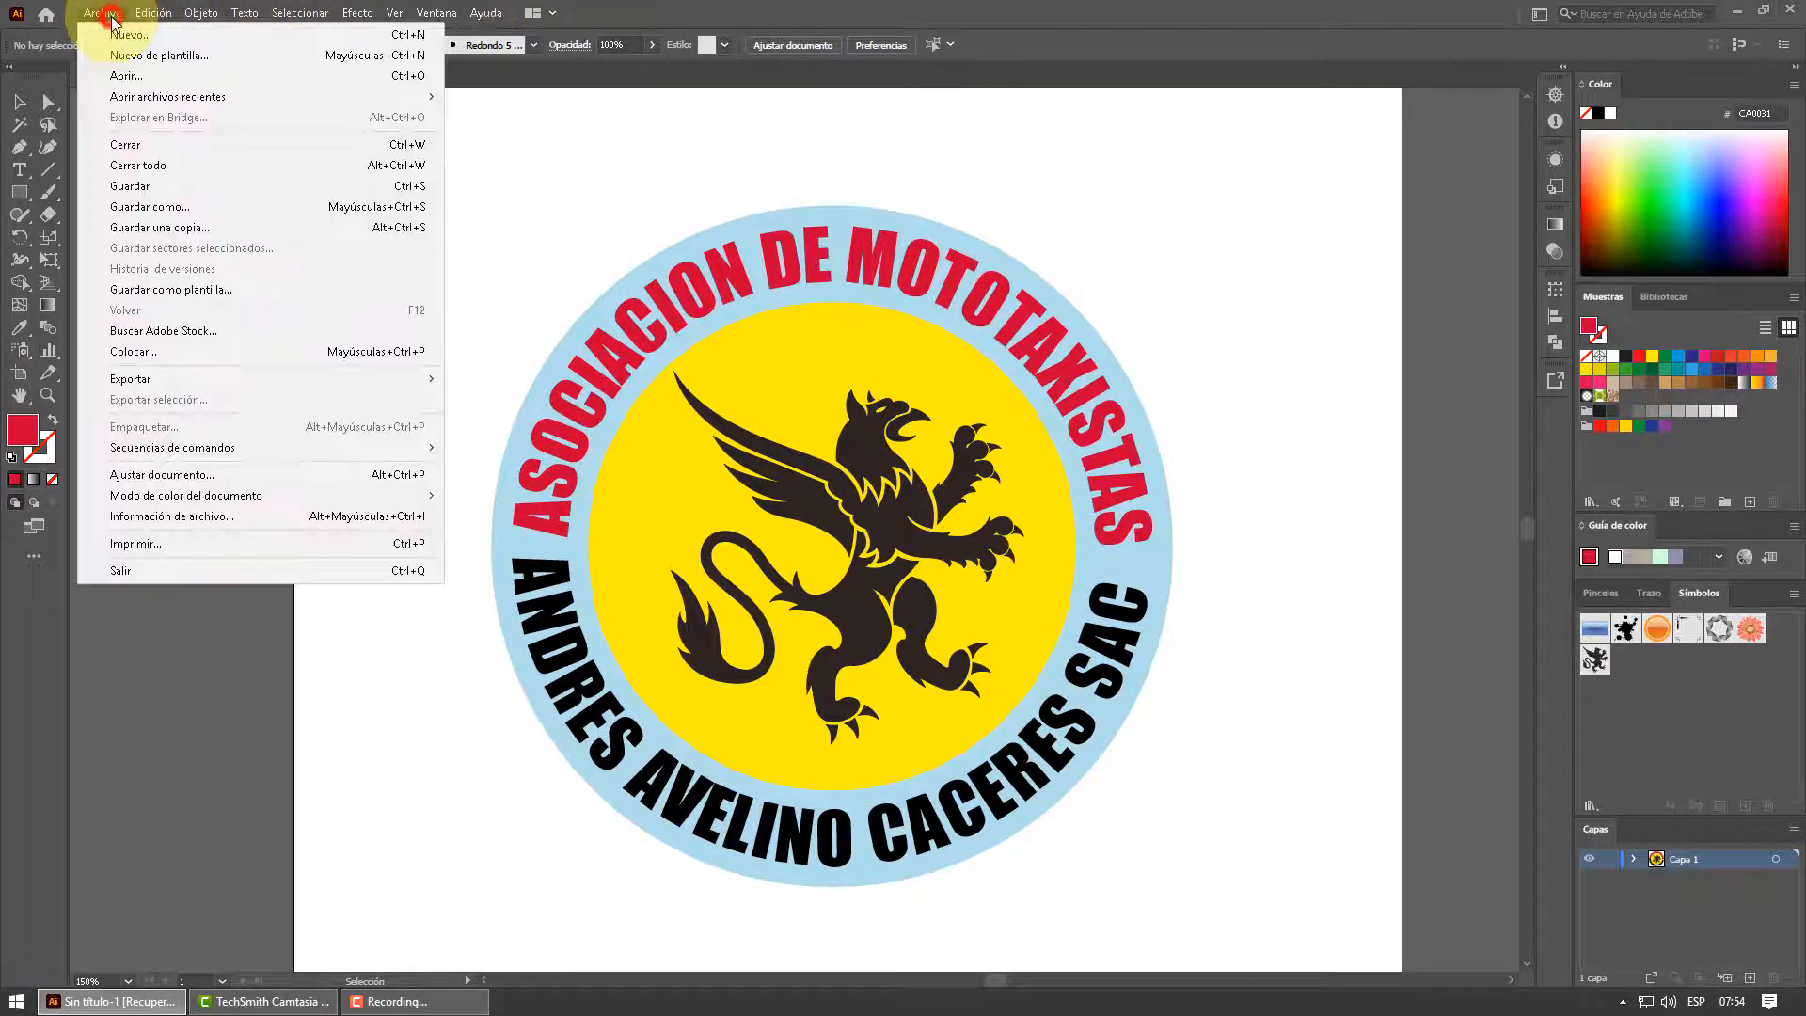
click(127, 38)
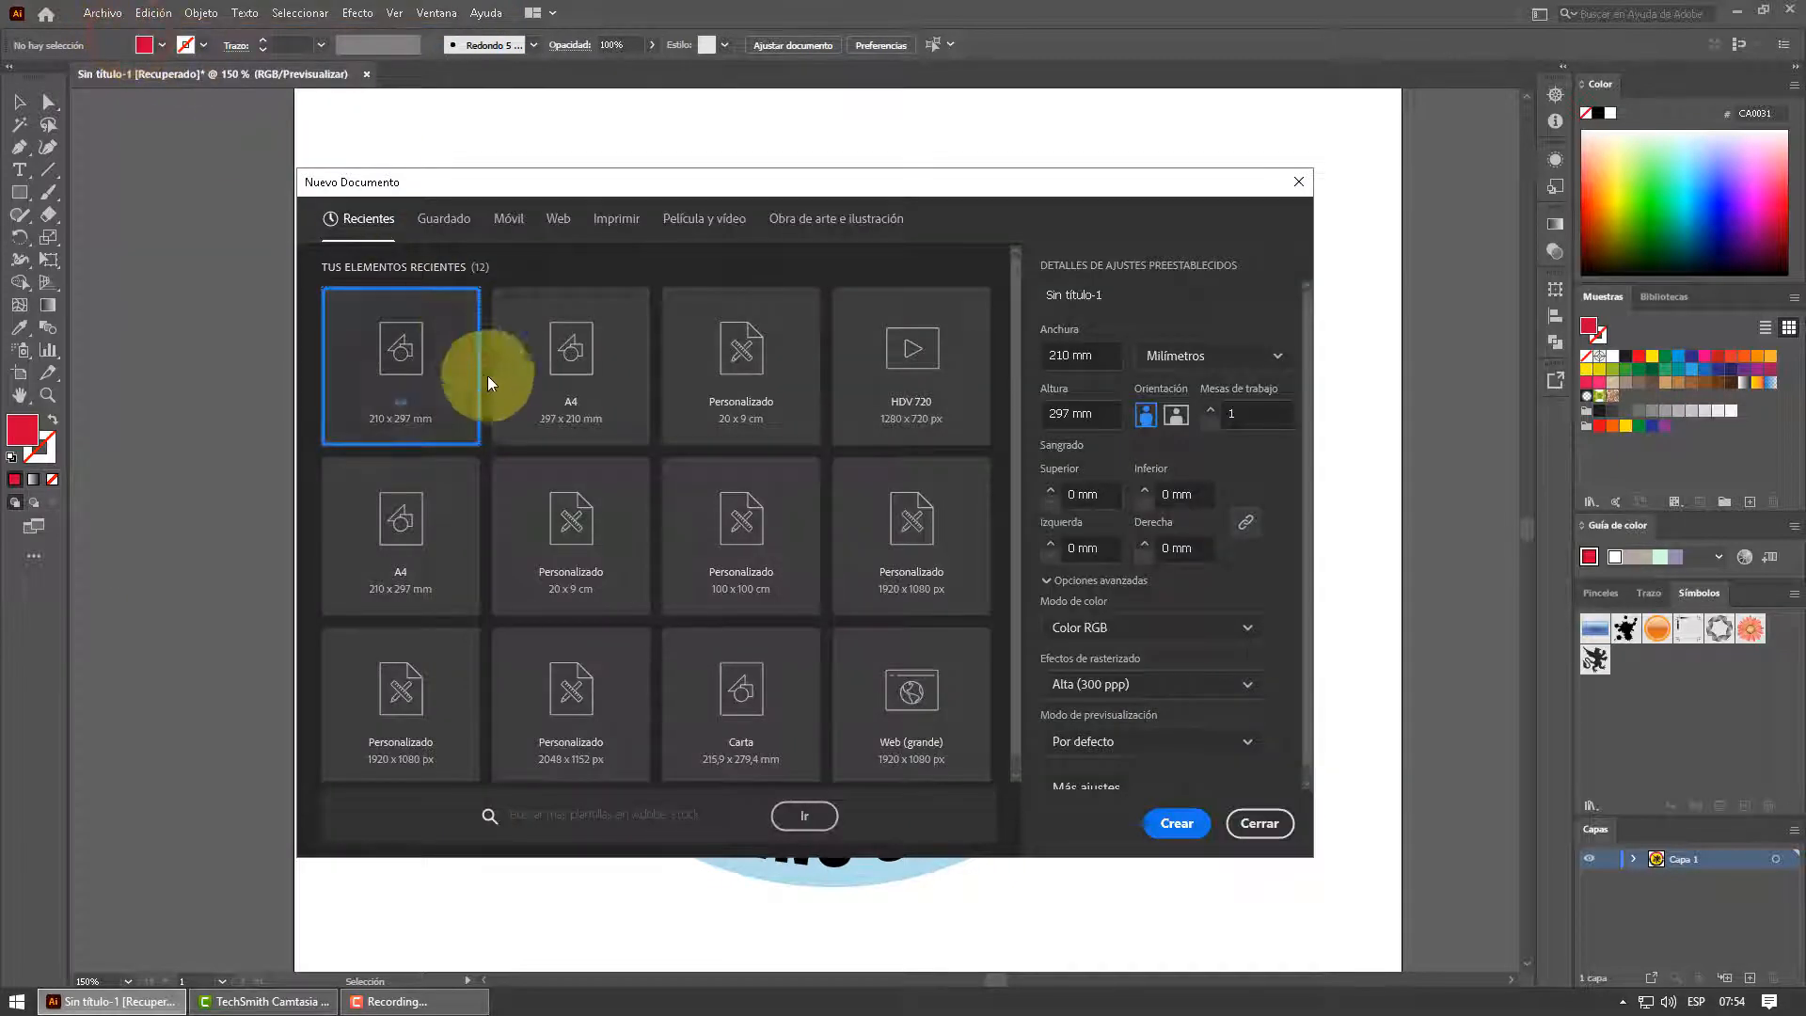
click(599, 390)
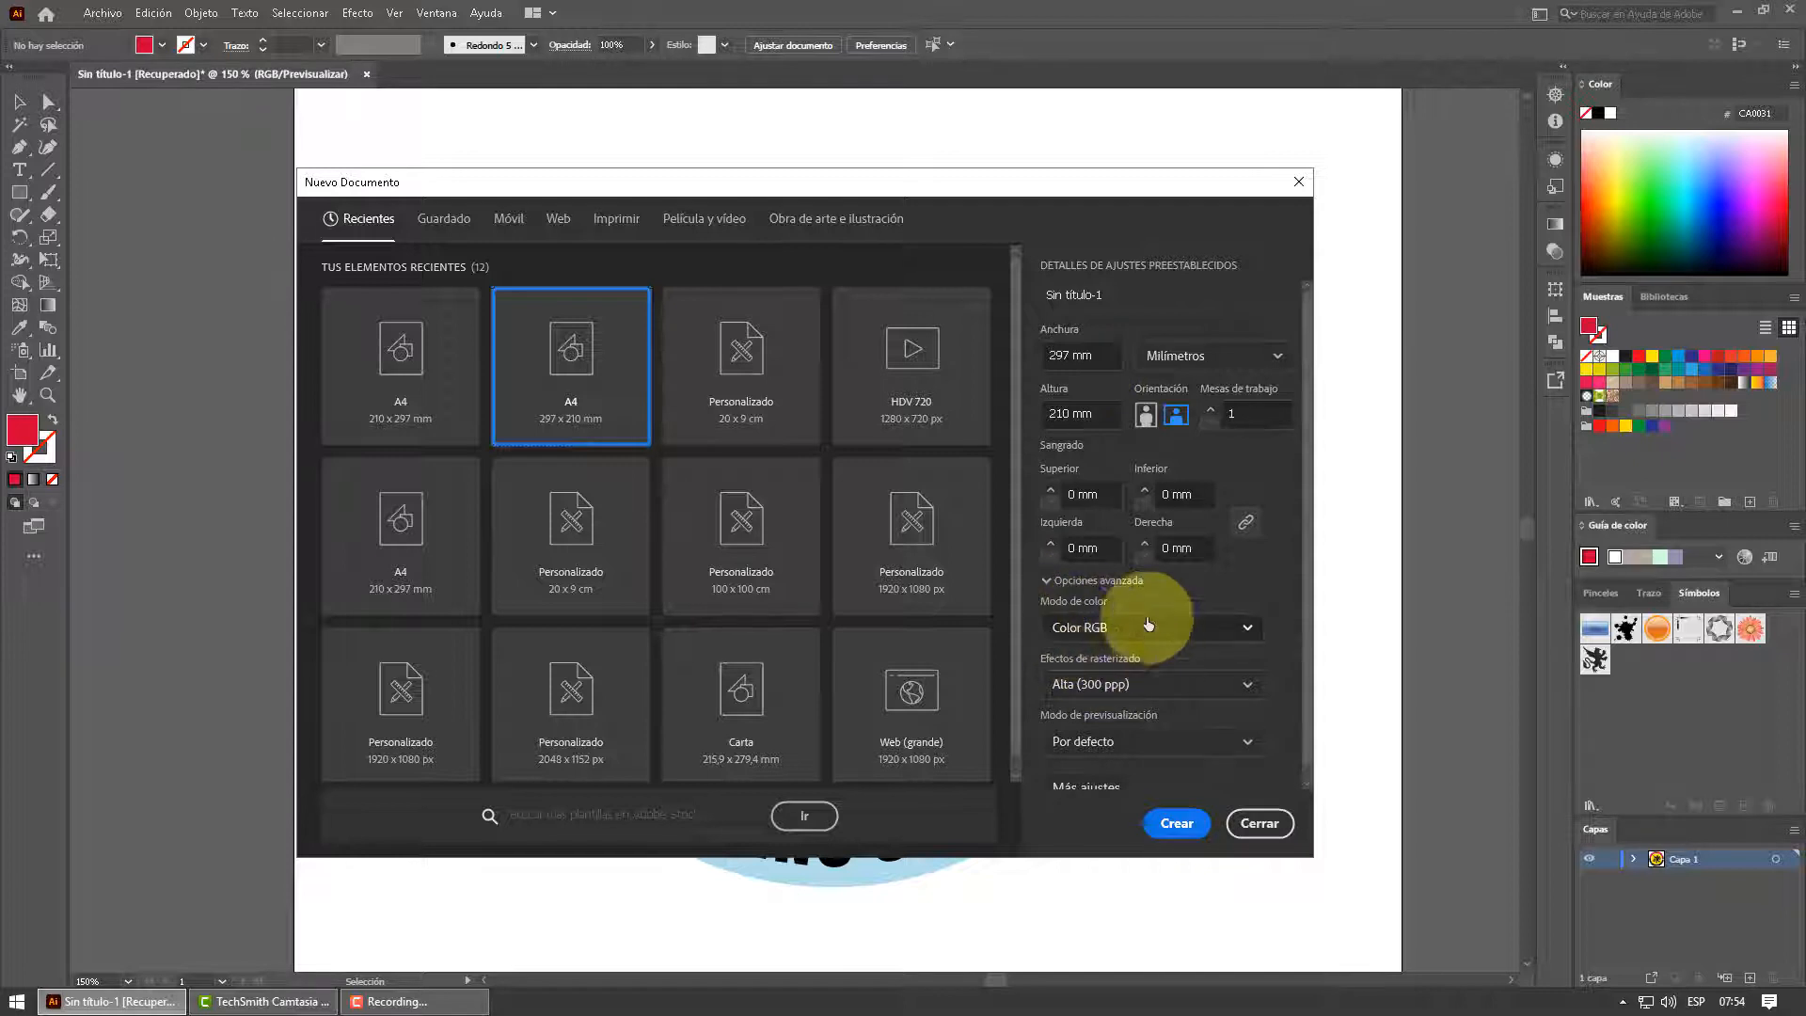
click(1176, 825)
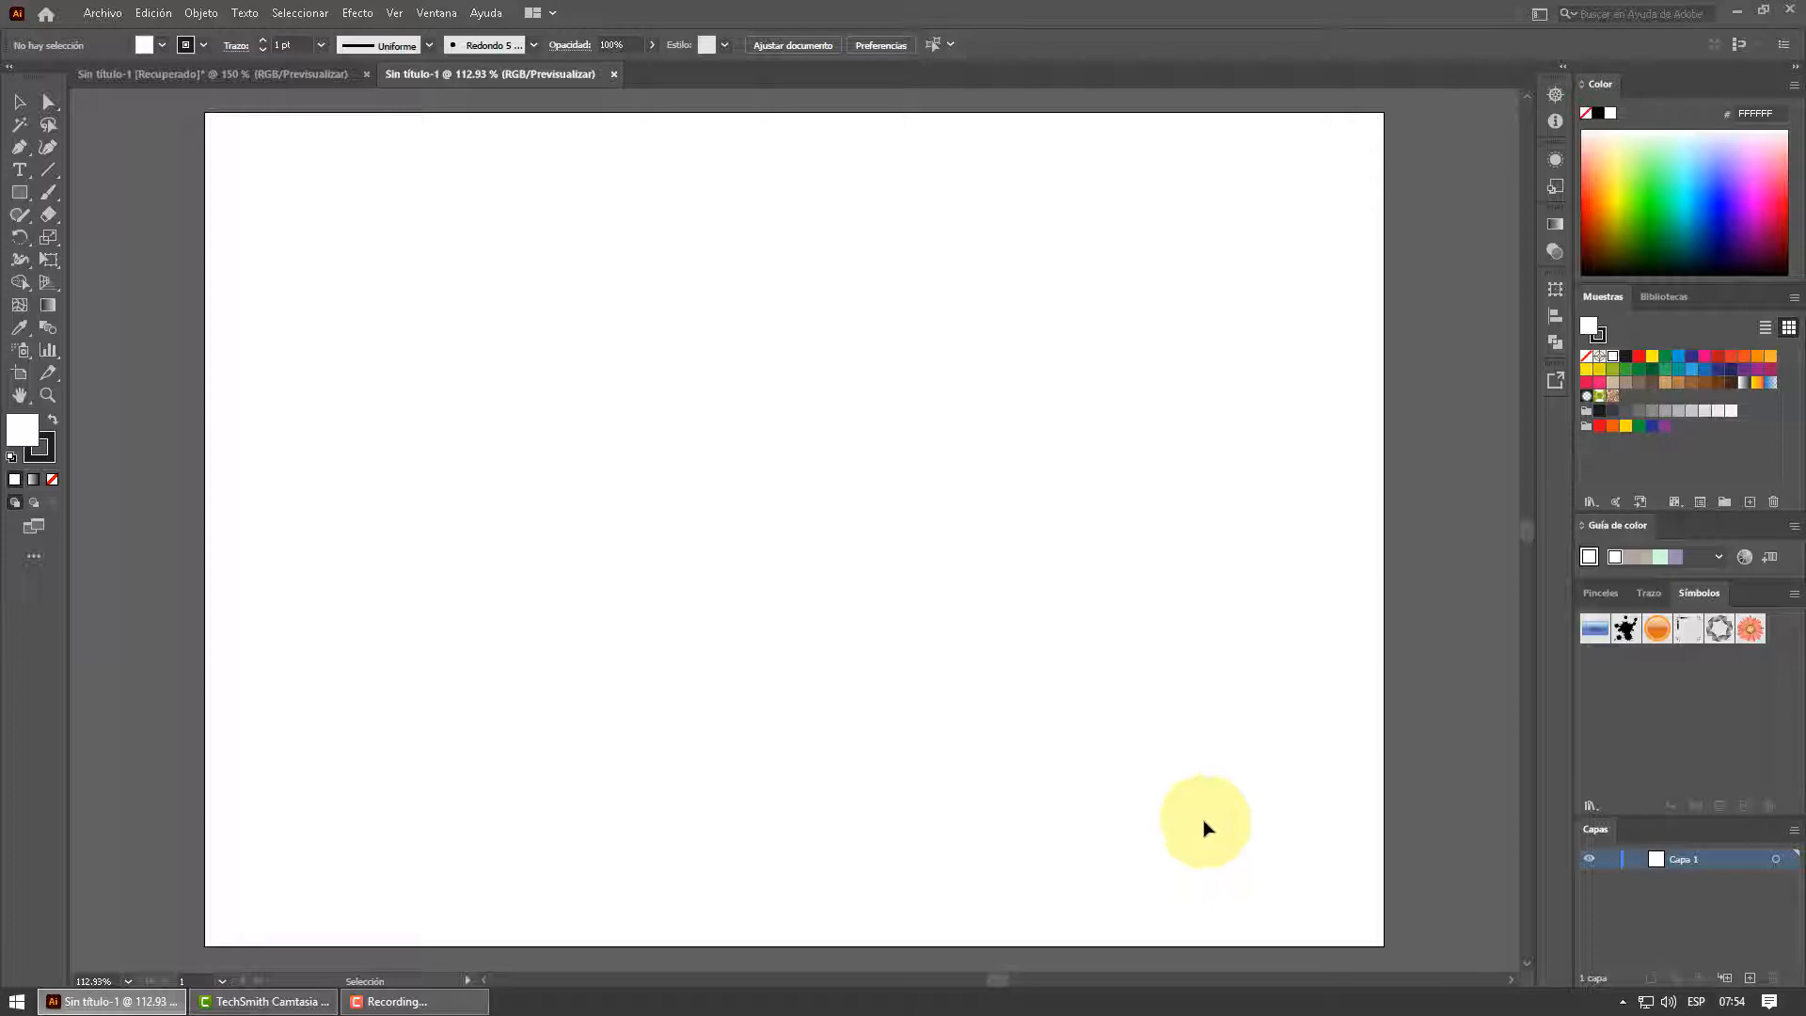
Draw a circle about 89 mm in diameter near the middle of the artboard with the Ellipse tool
click(21, 198)
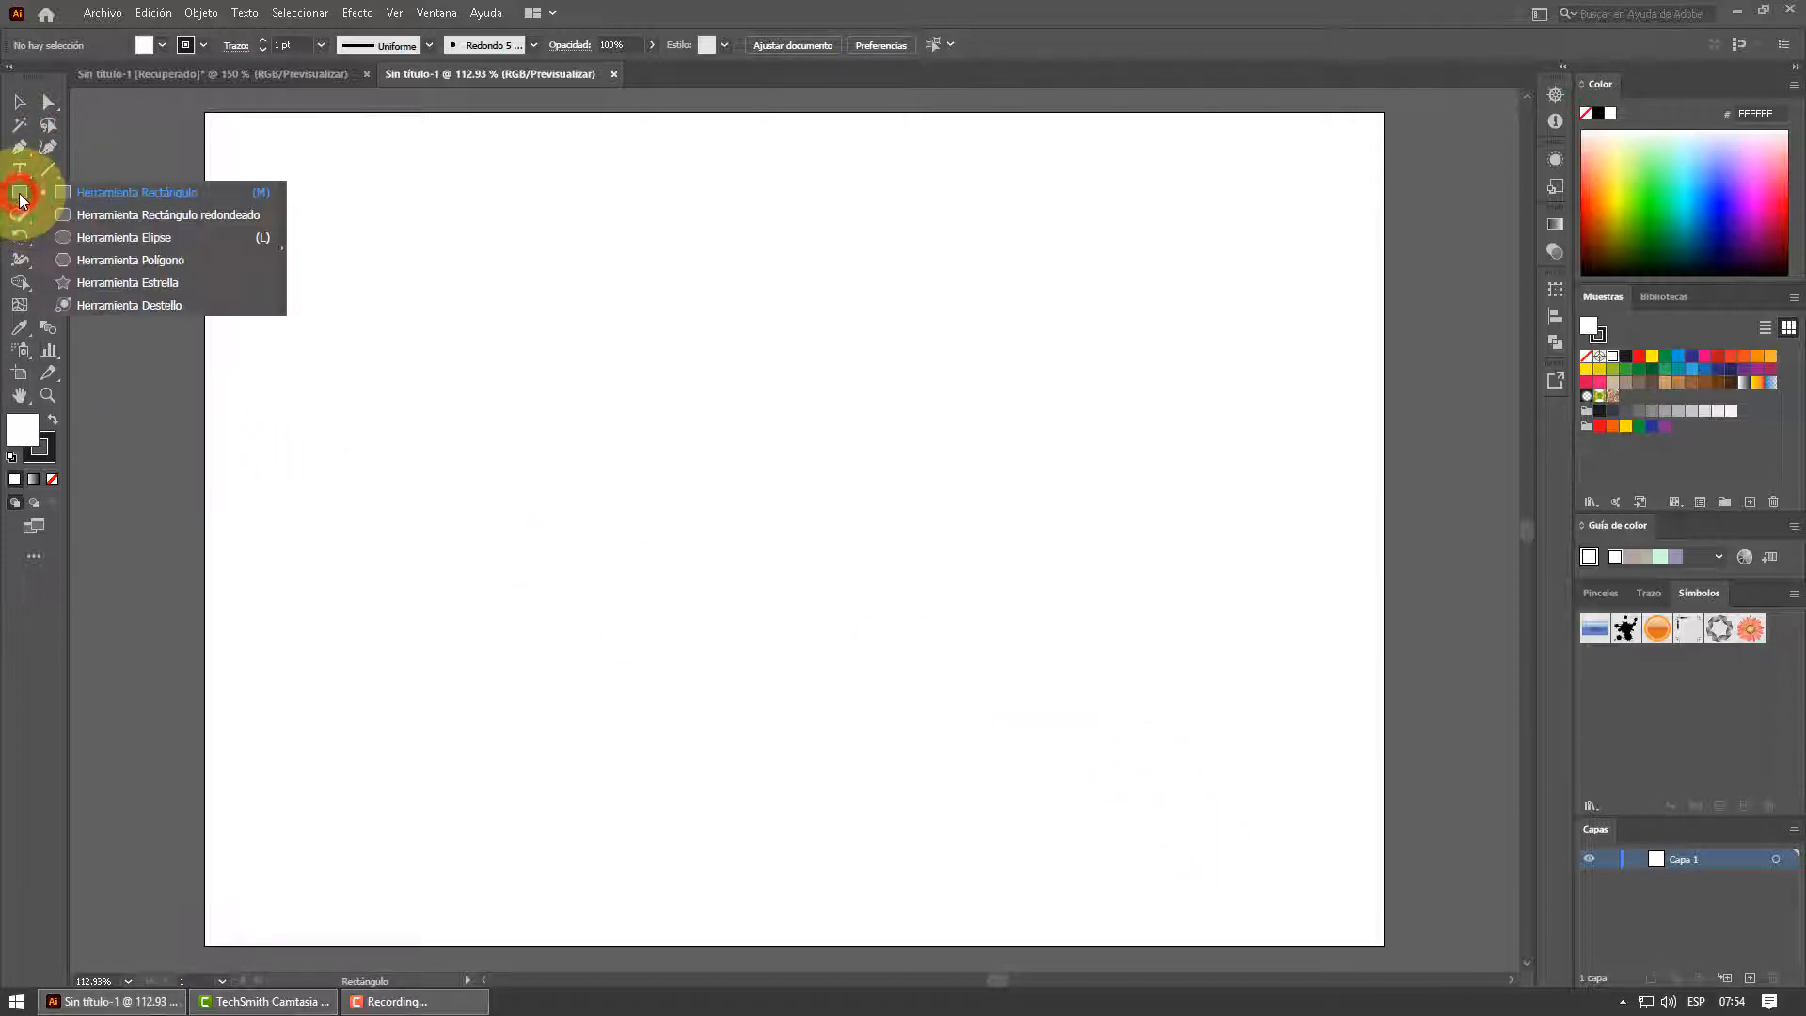
click(90, 238)
drag(616, 320, 825, 675)
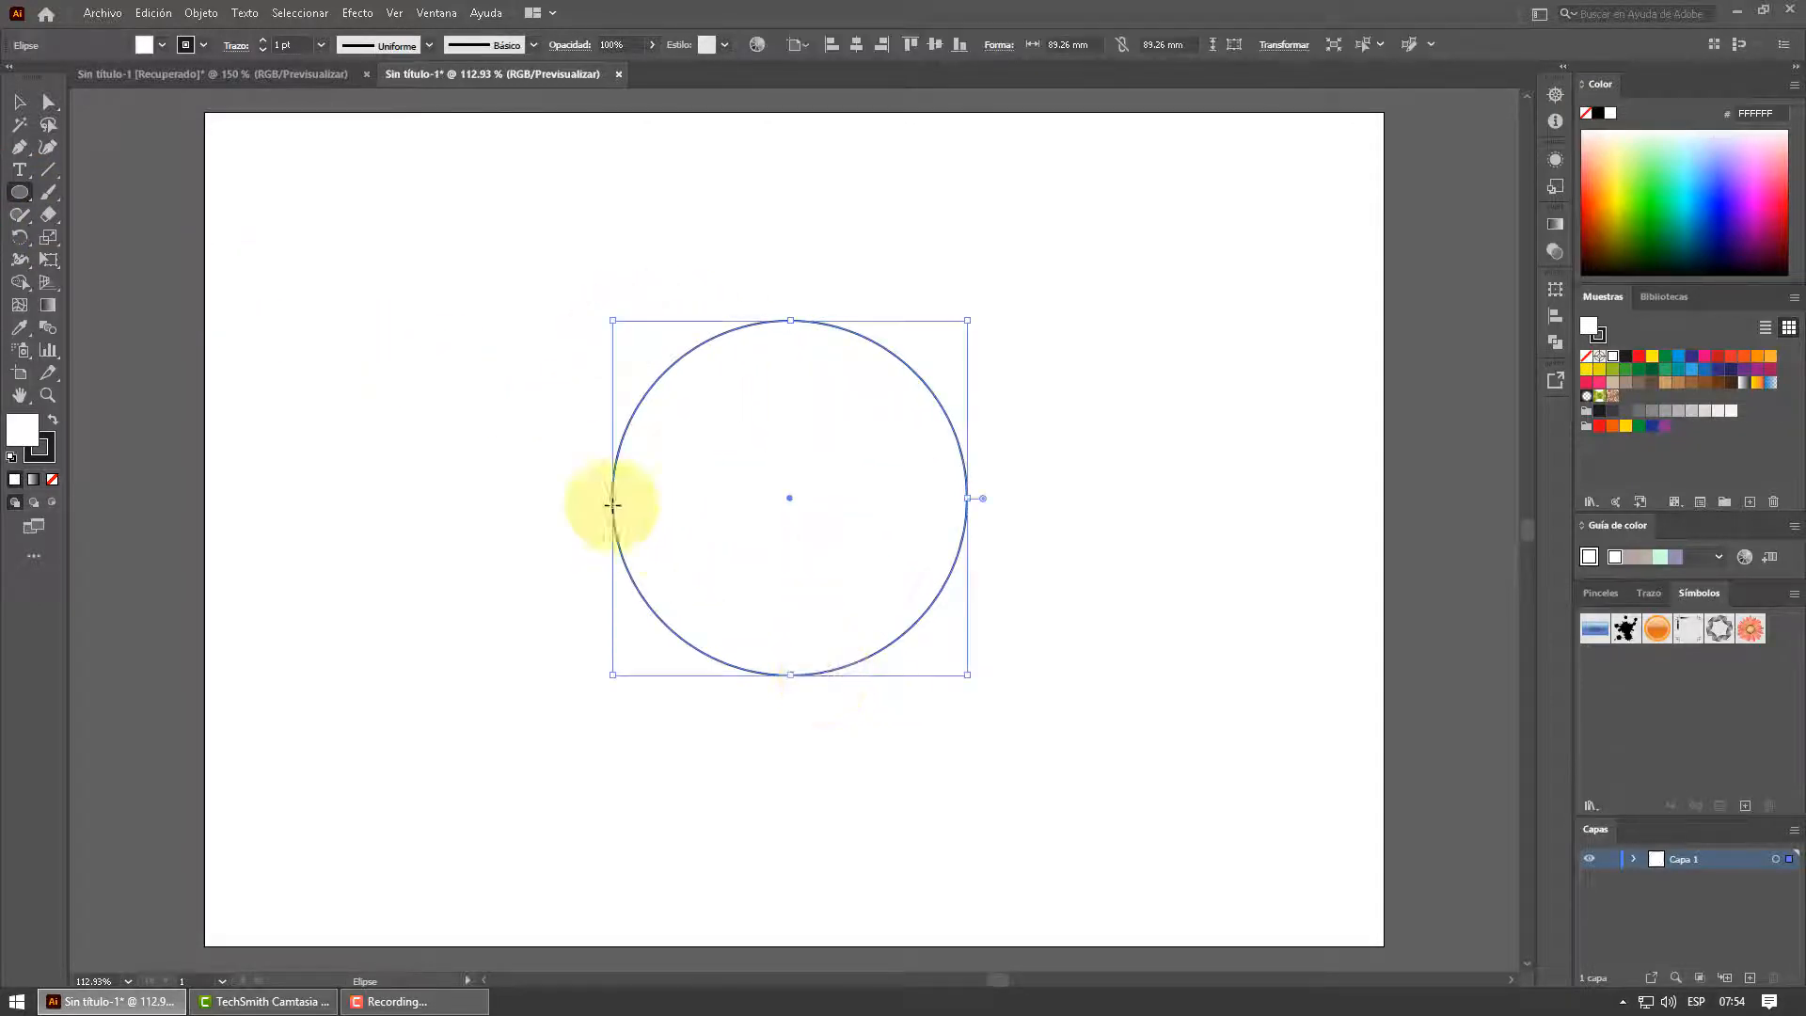
Set the circle's width and height to 100 mm
click(21, 103)
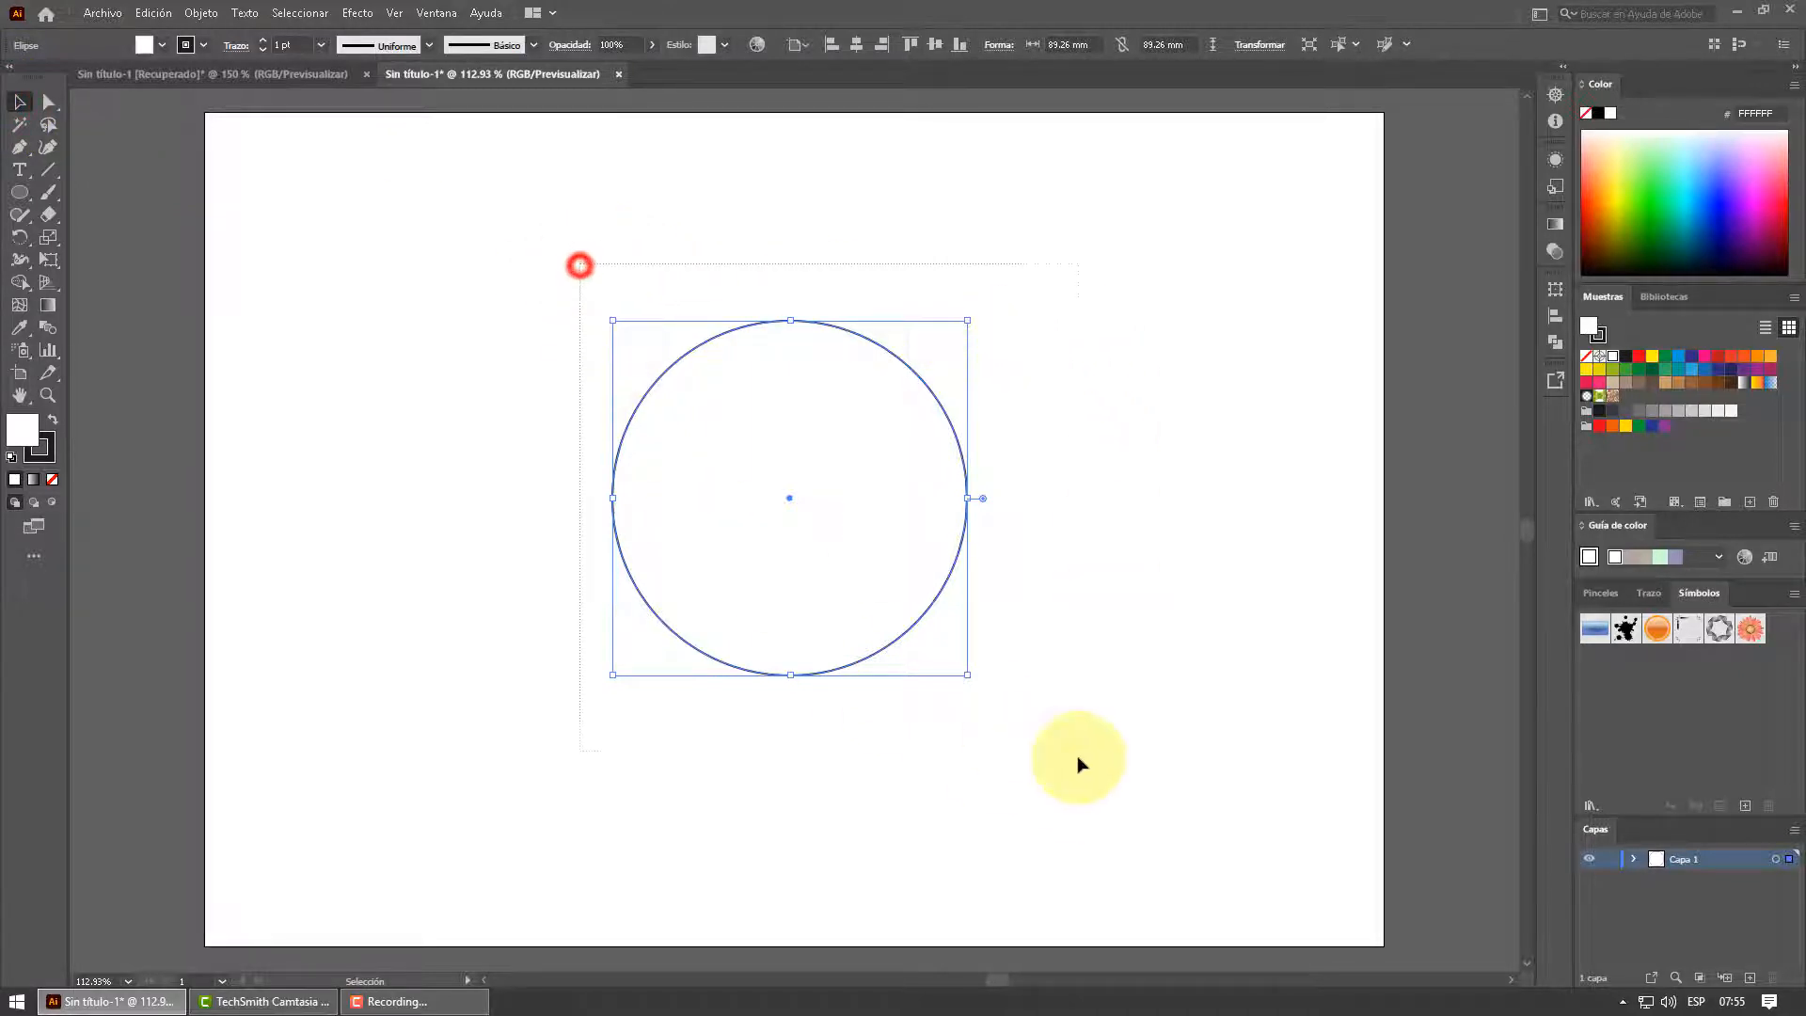
click(1091, 44)
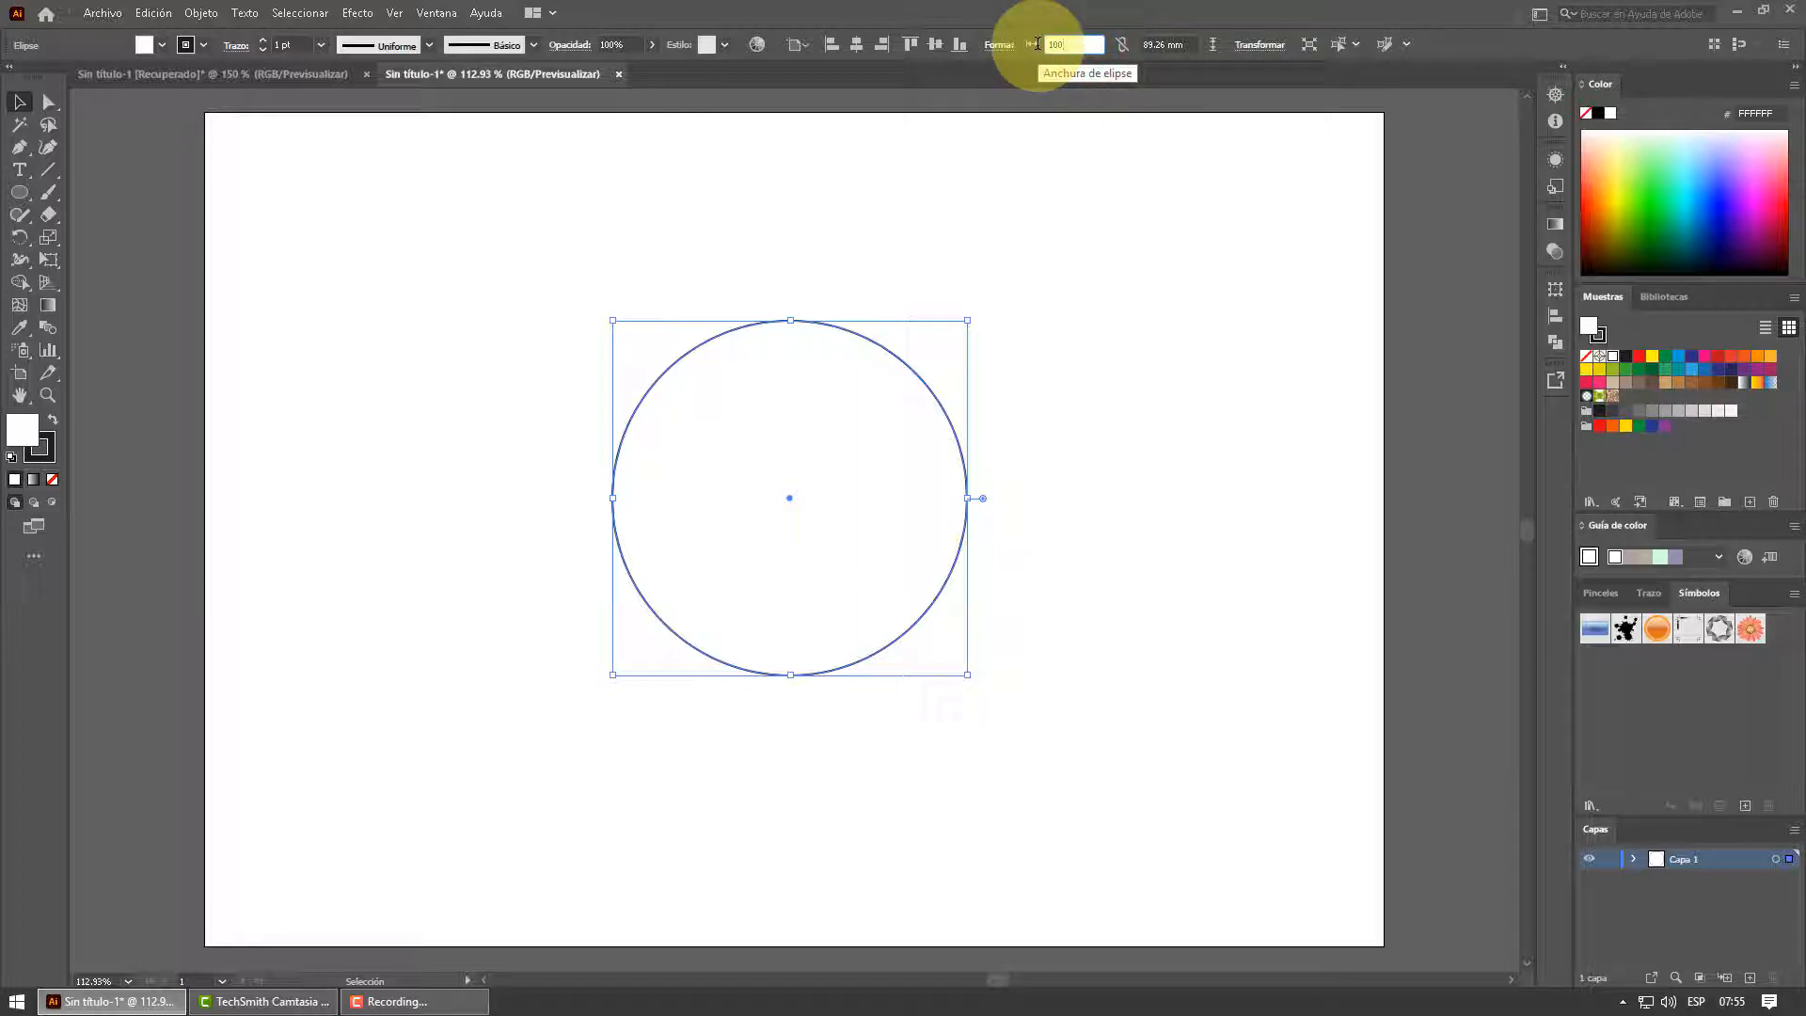
text(100)
click(1184, 44)
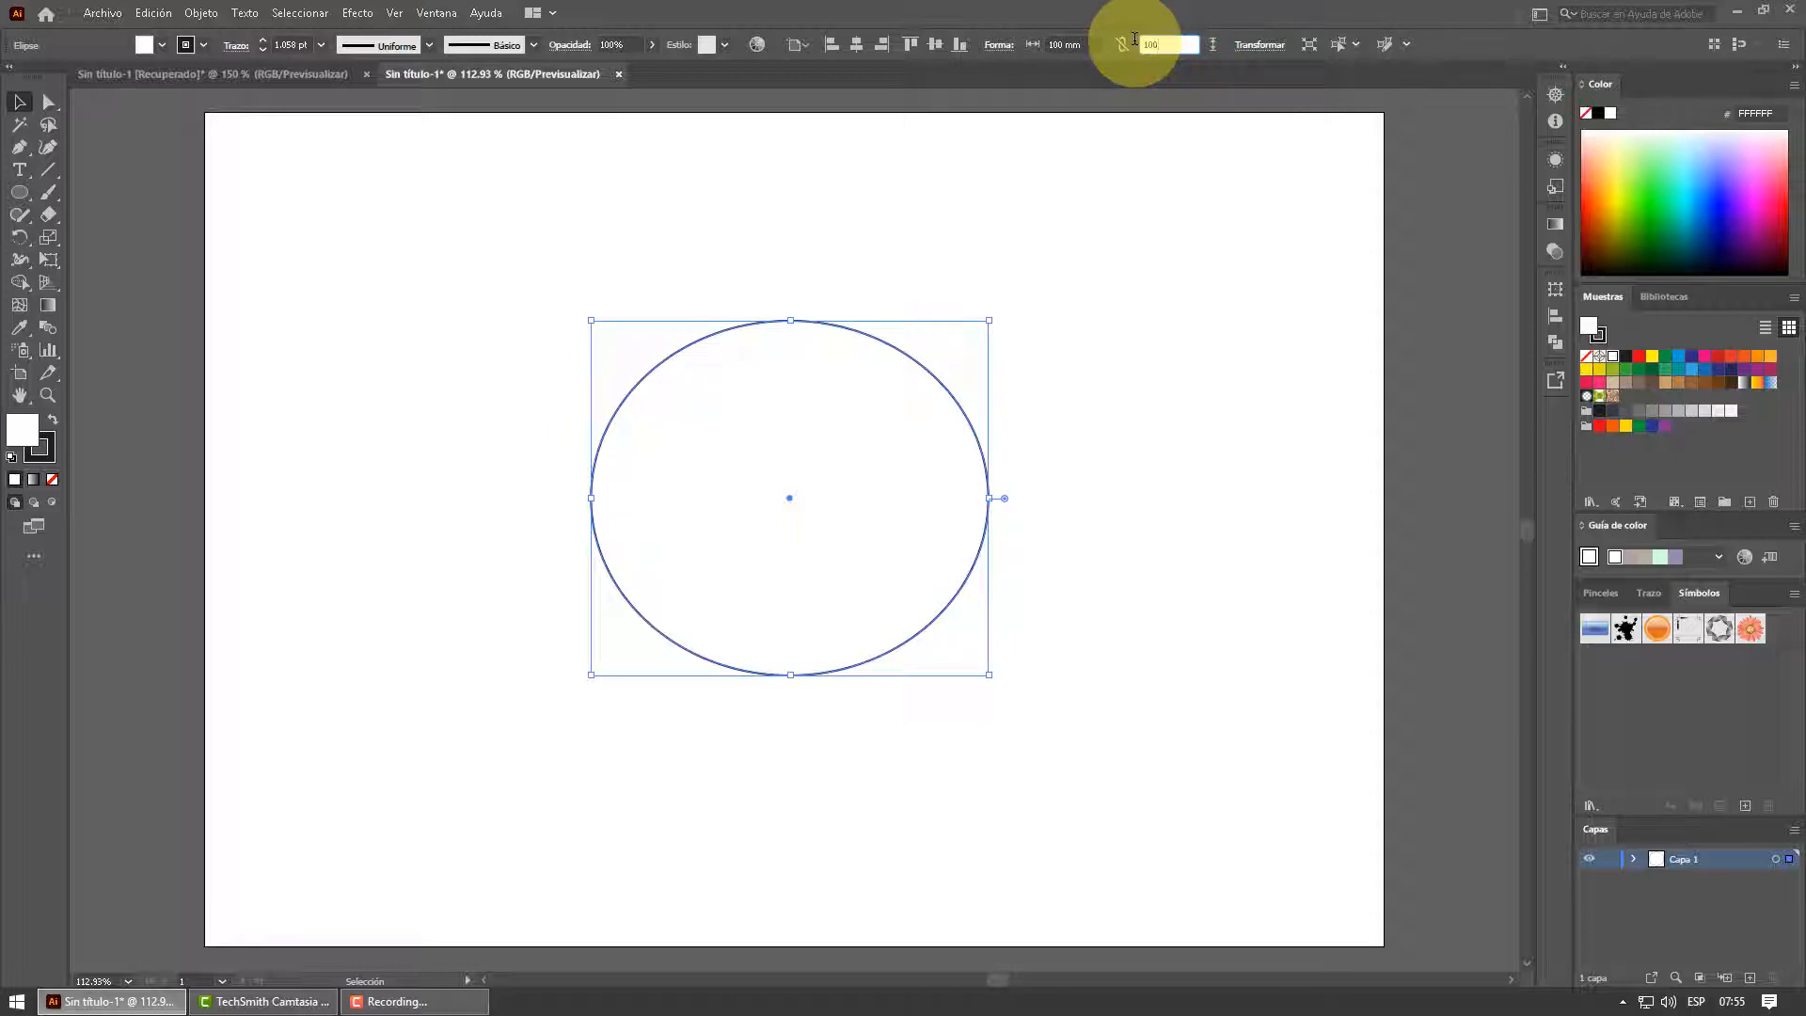
text(100)
key(Return)
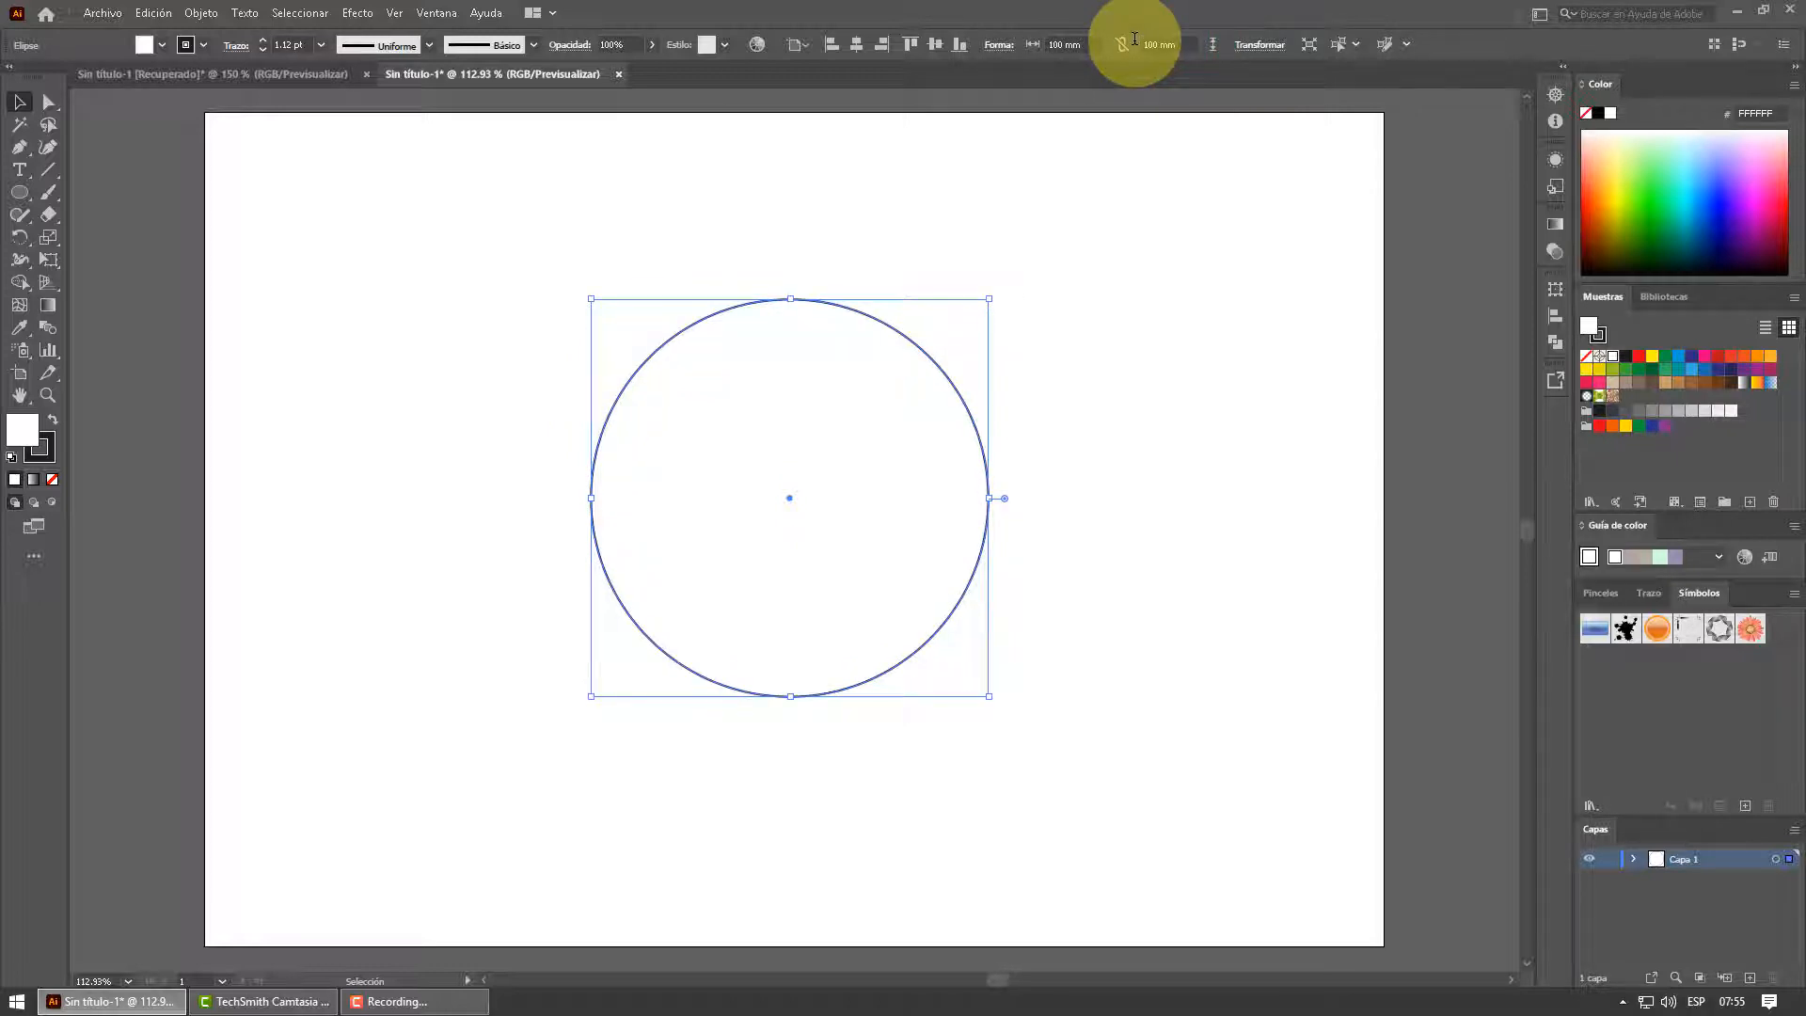
click(609, 256)
drag(555, 258, 1049, 754)
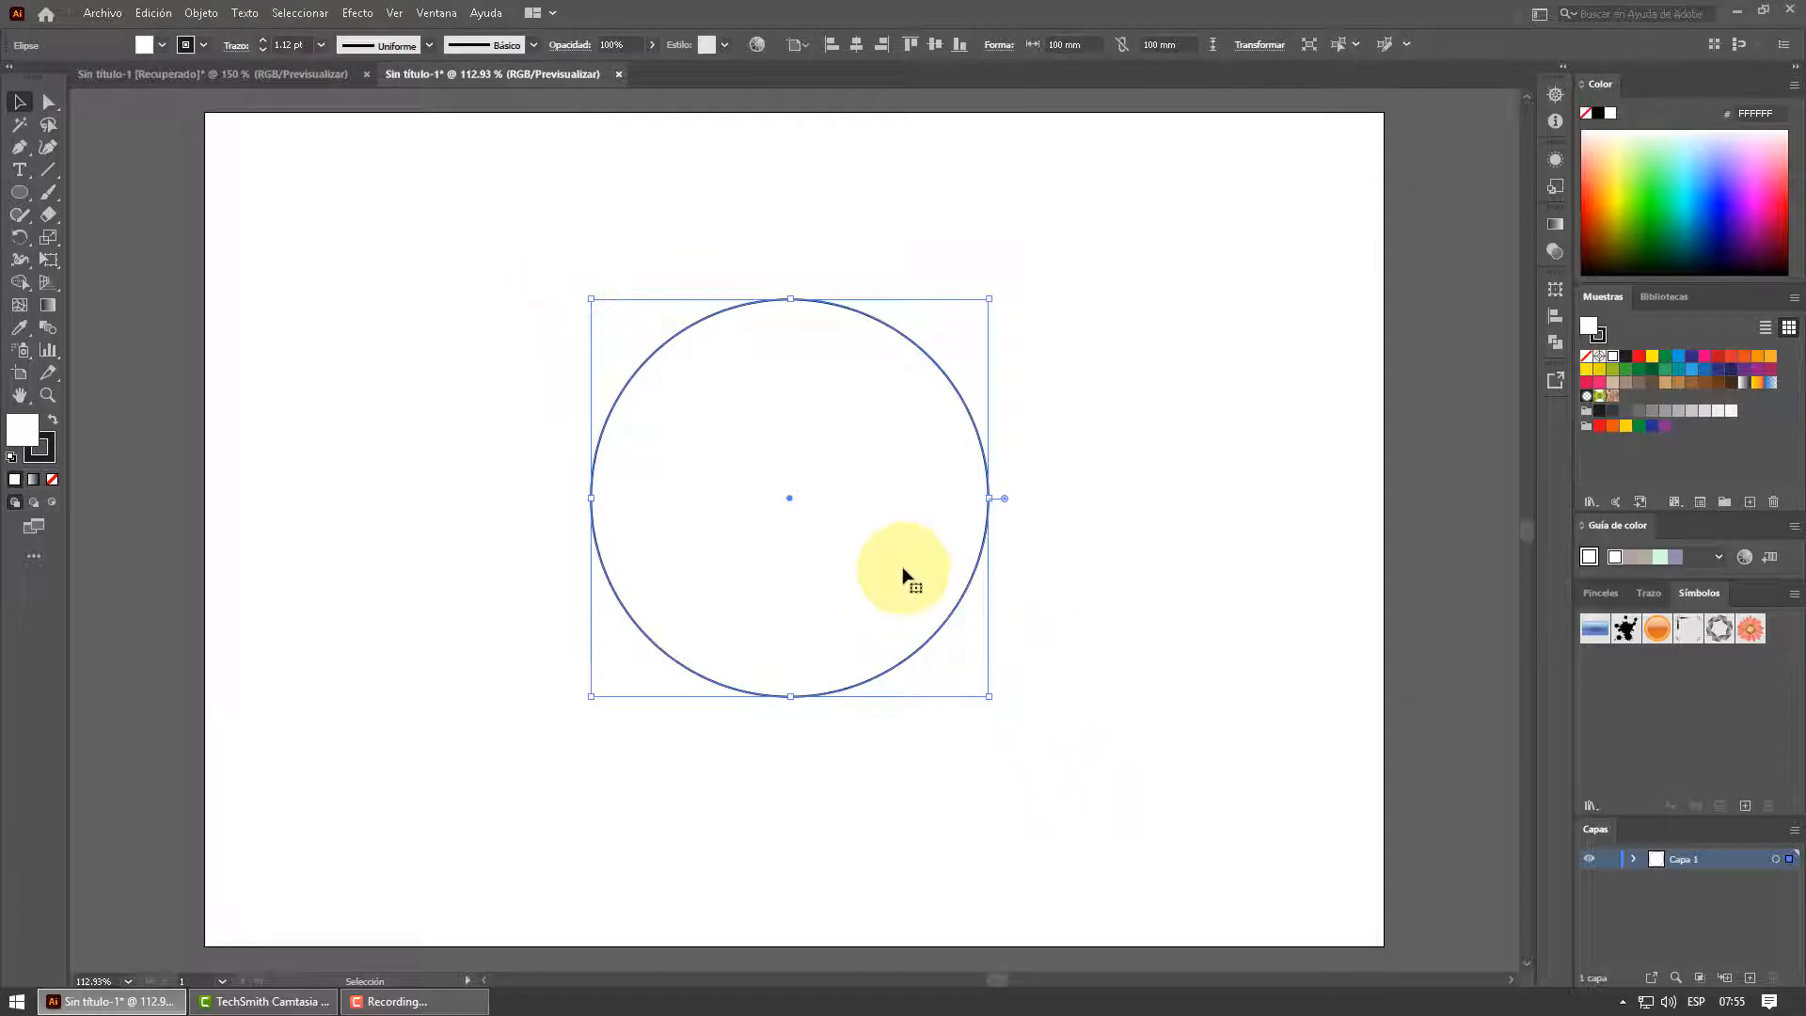
Convert the circle into a text path with the Type on a Path tool, starting on its upper-left arc
click(19, 171)
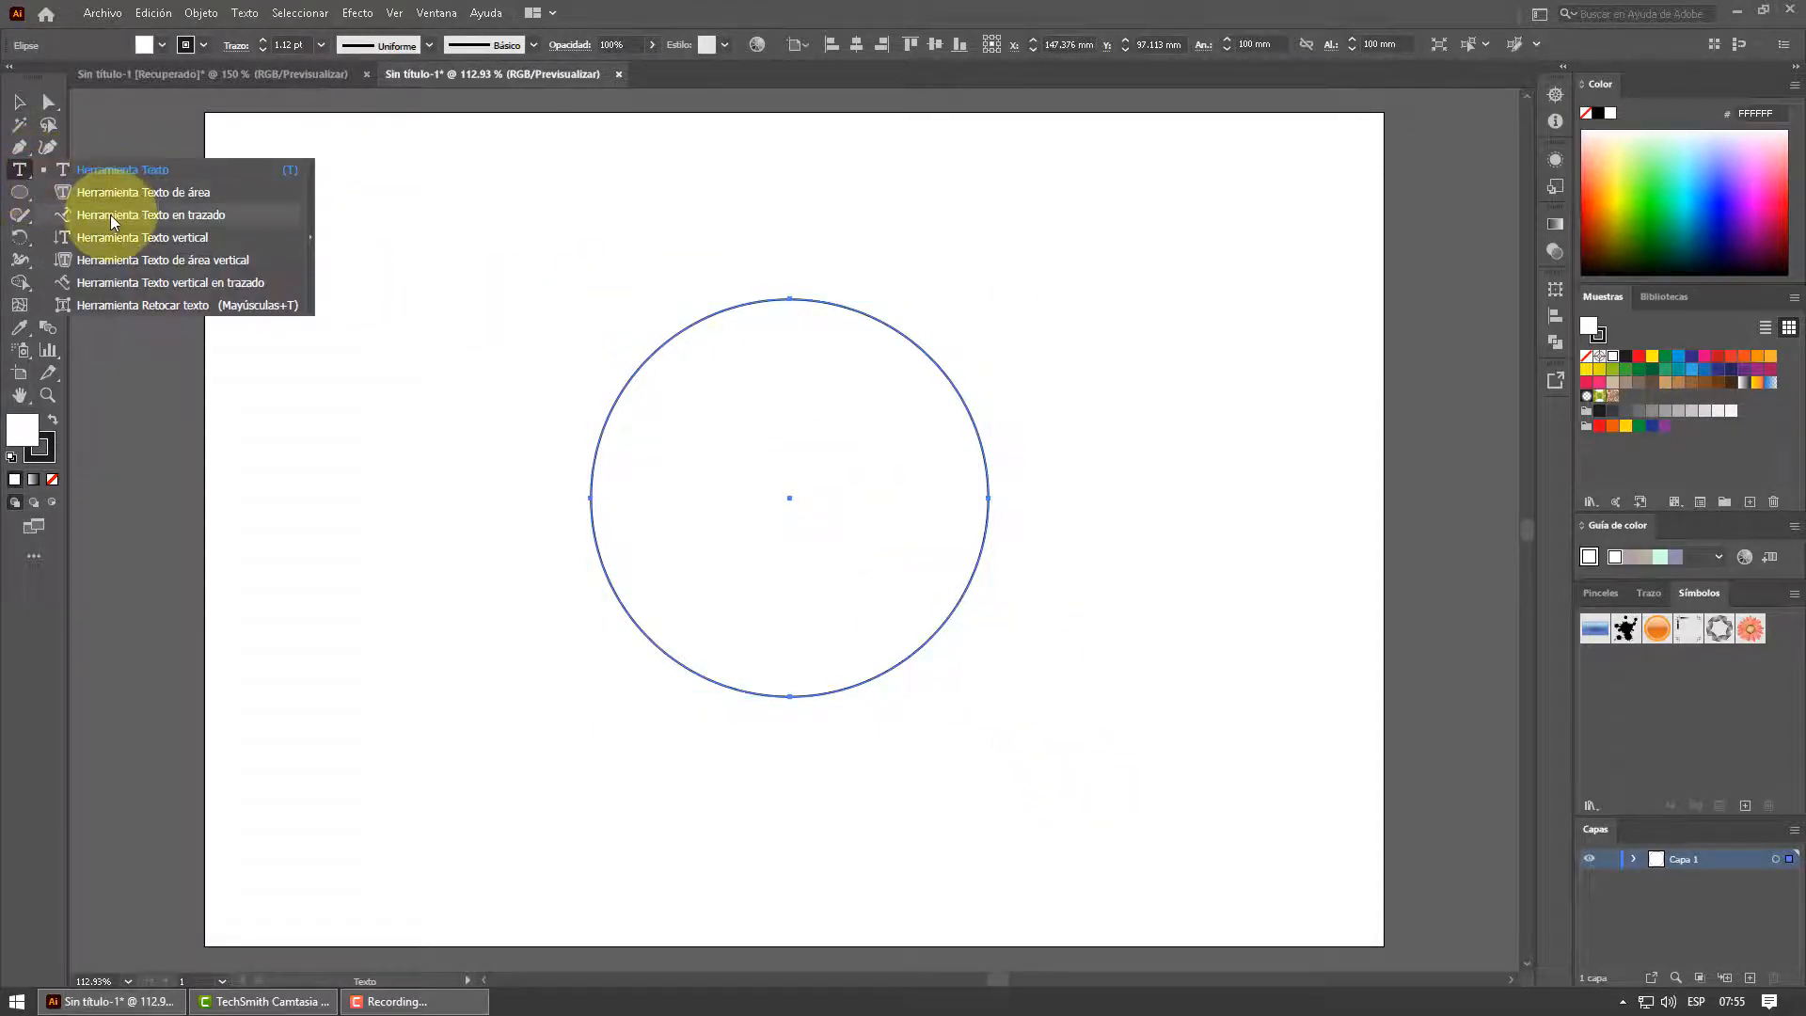
click(20, 171)
click(19, 172)
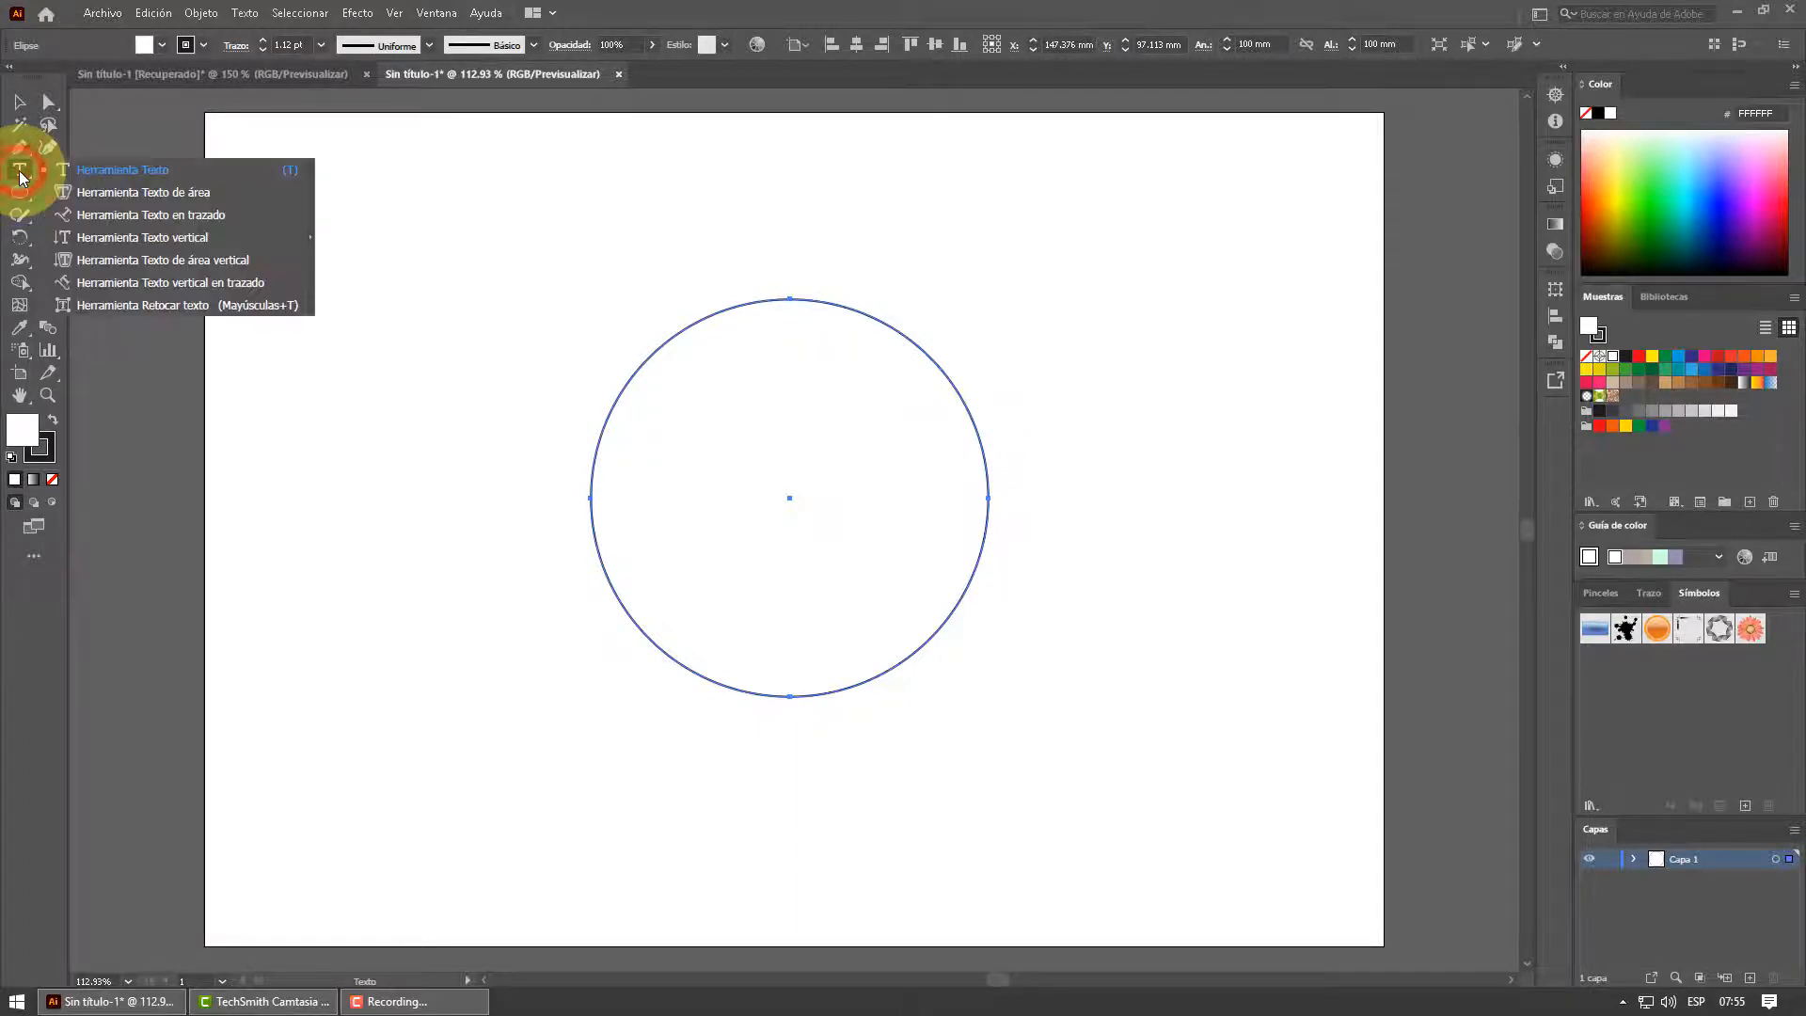
click(134, 218)
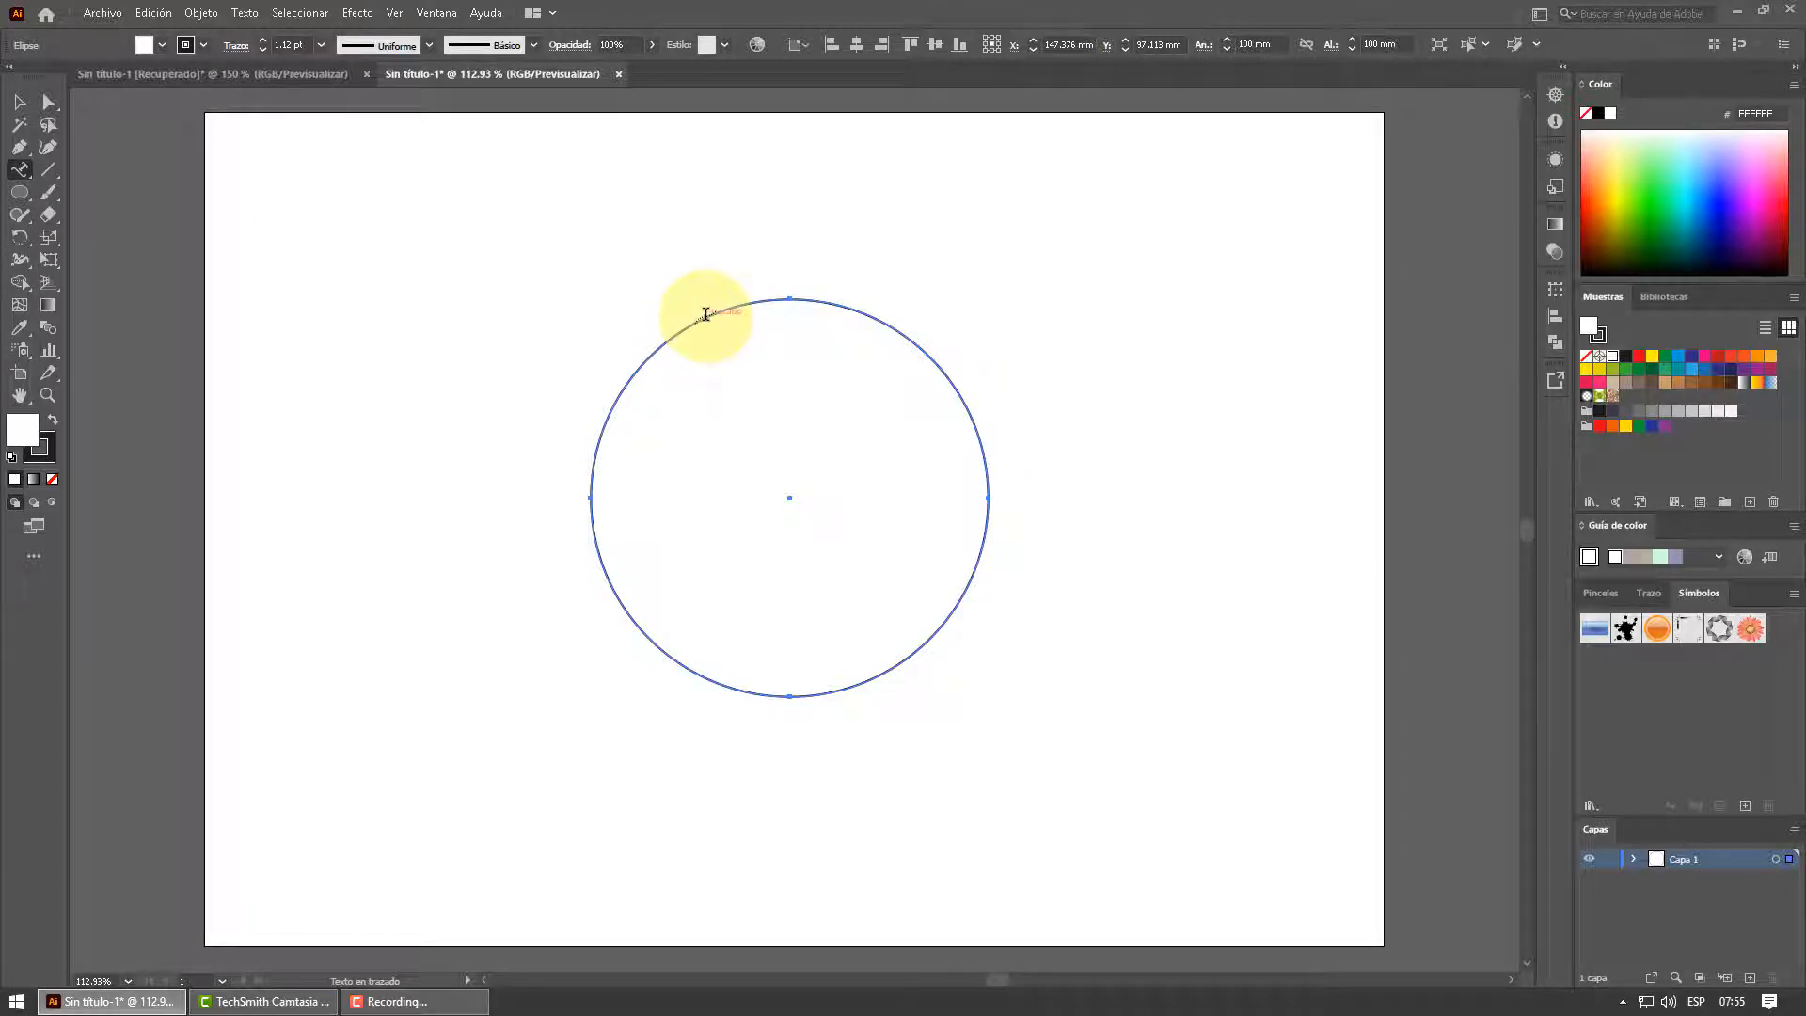
click(705, 313)
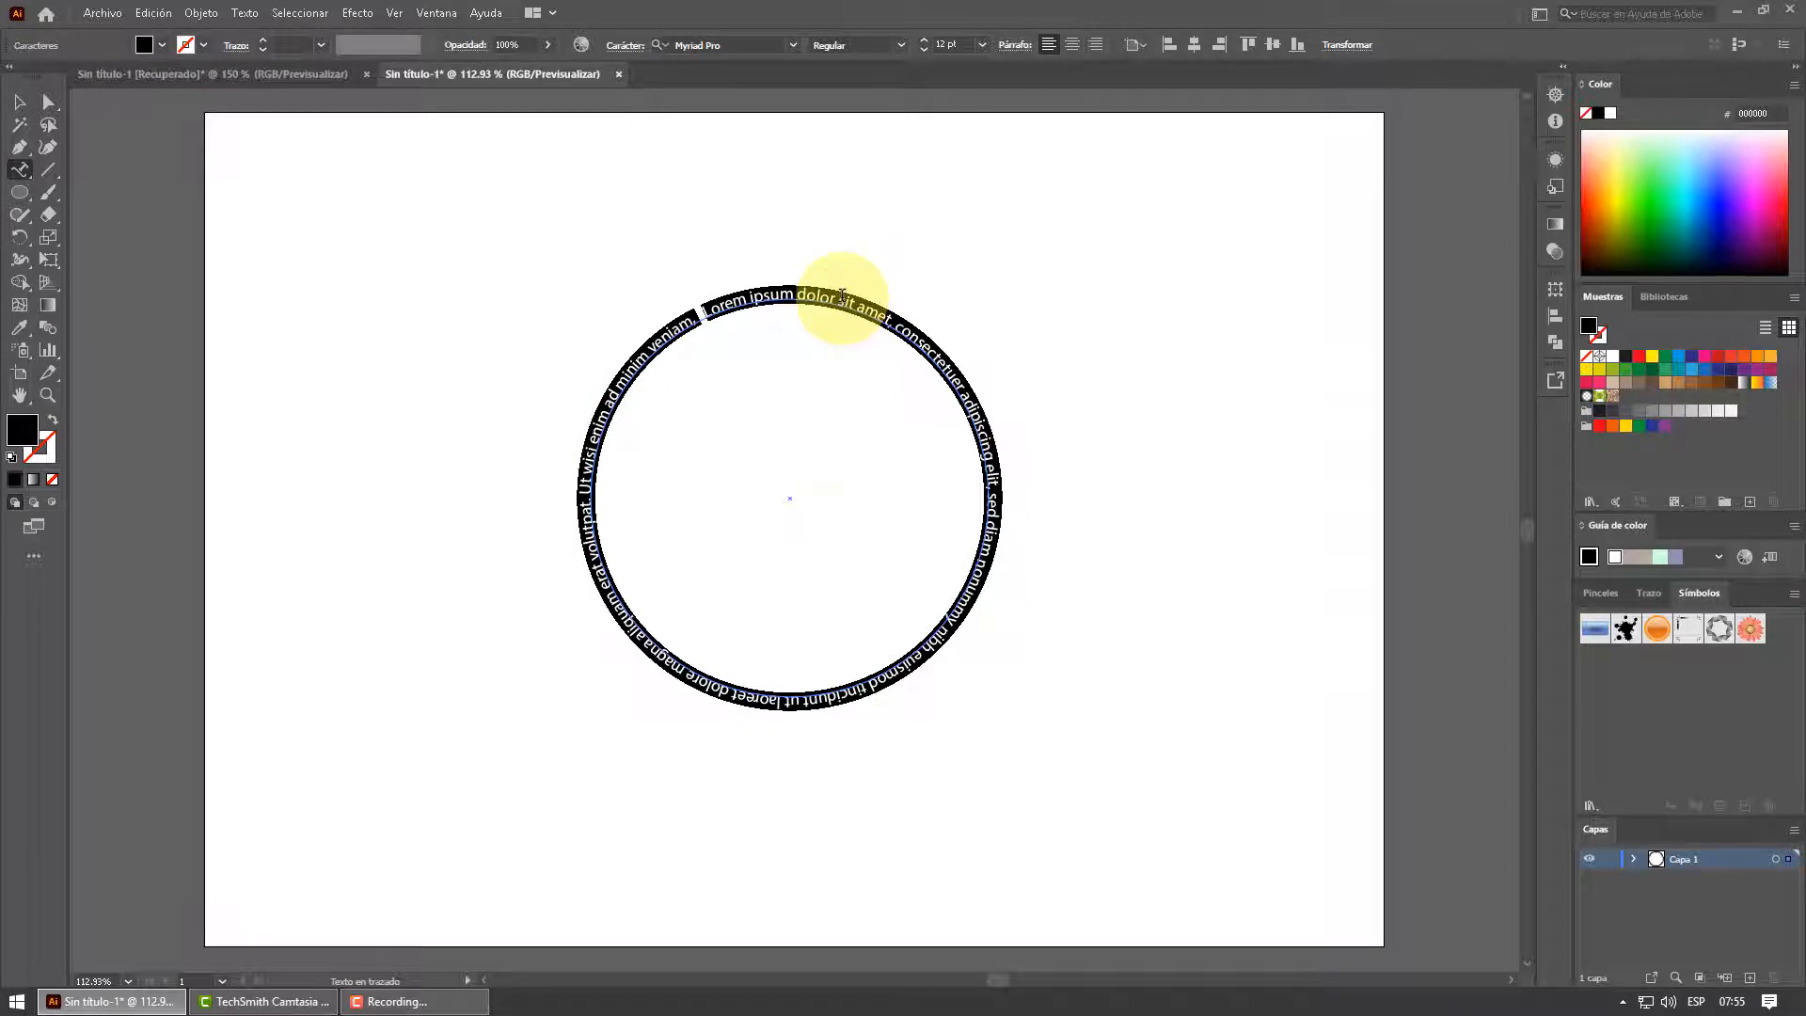
Set the path text's font to Impact and its size to 38 pt
click(796, 45)
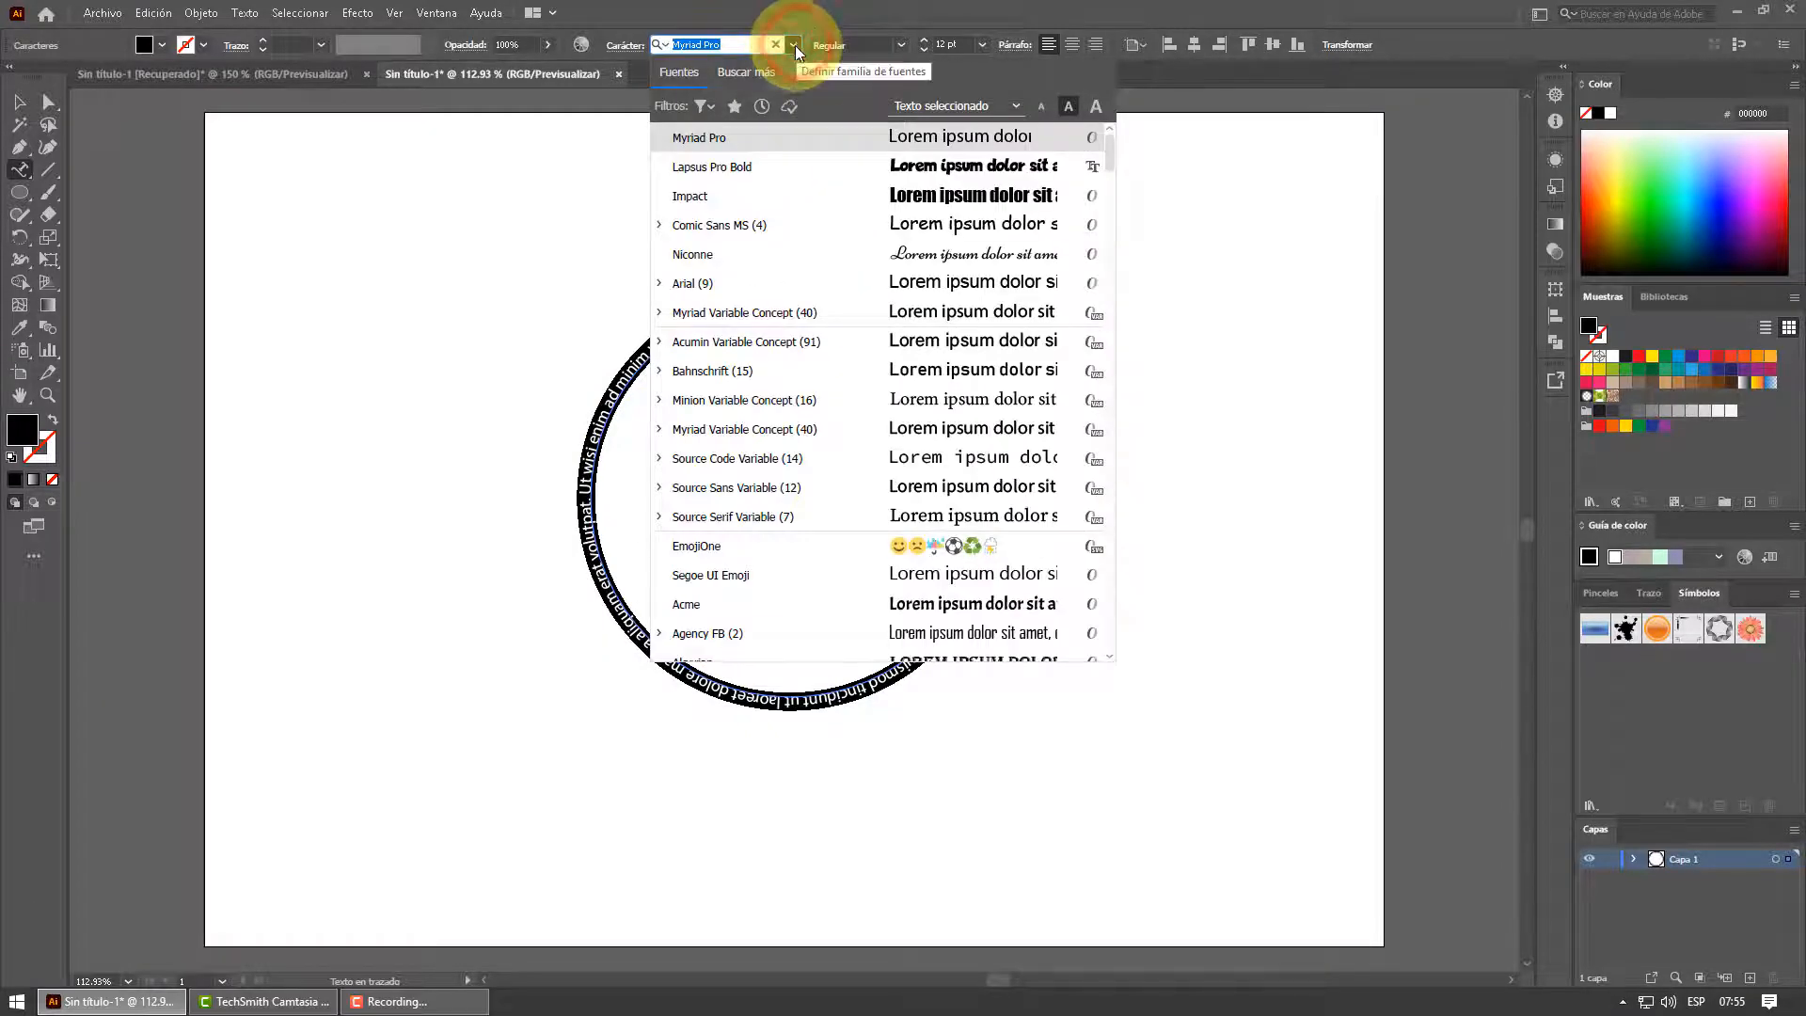
click(719, 165)
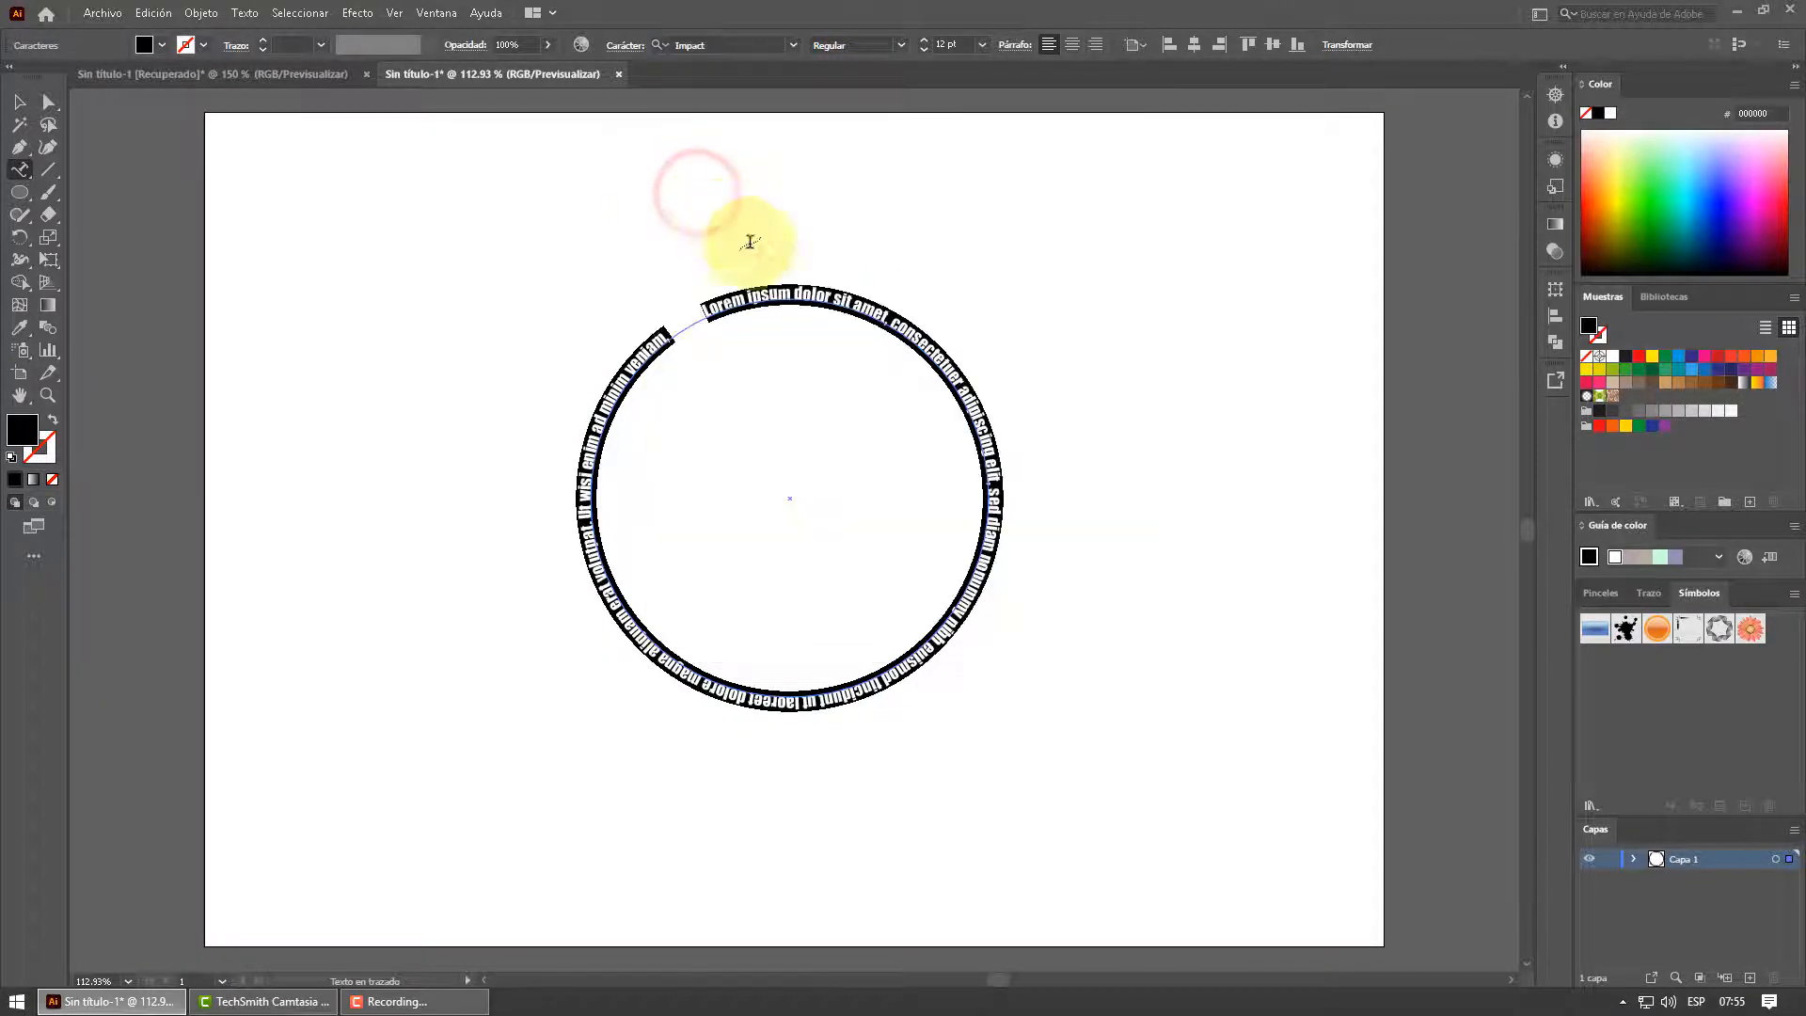
click(925, 42)
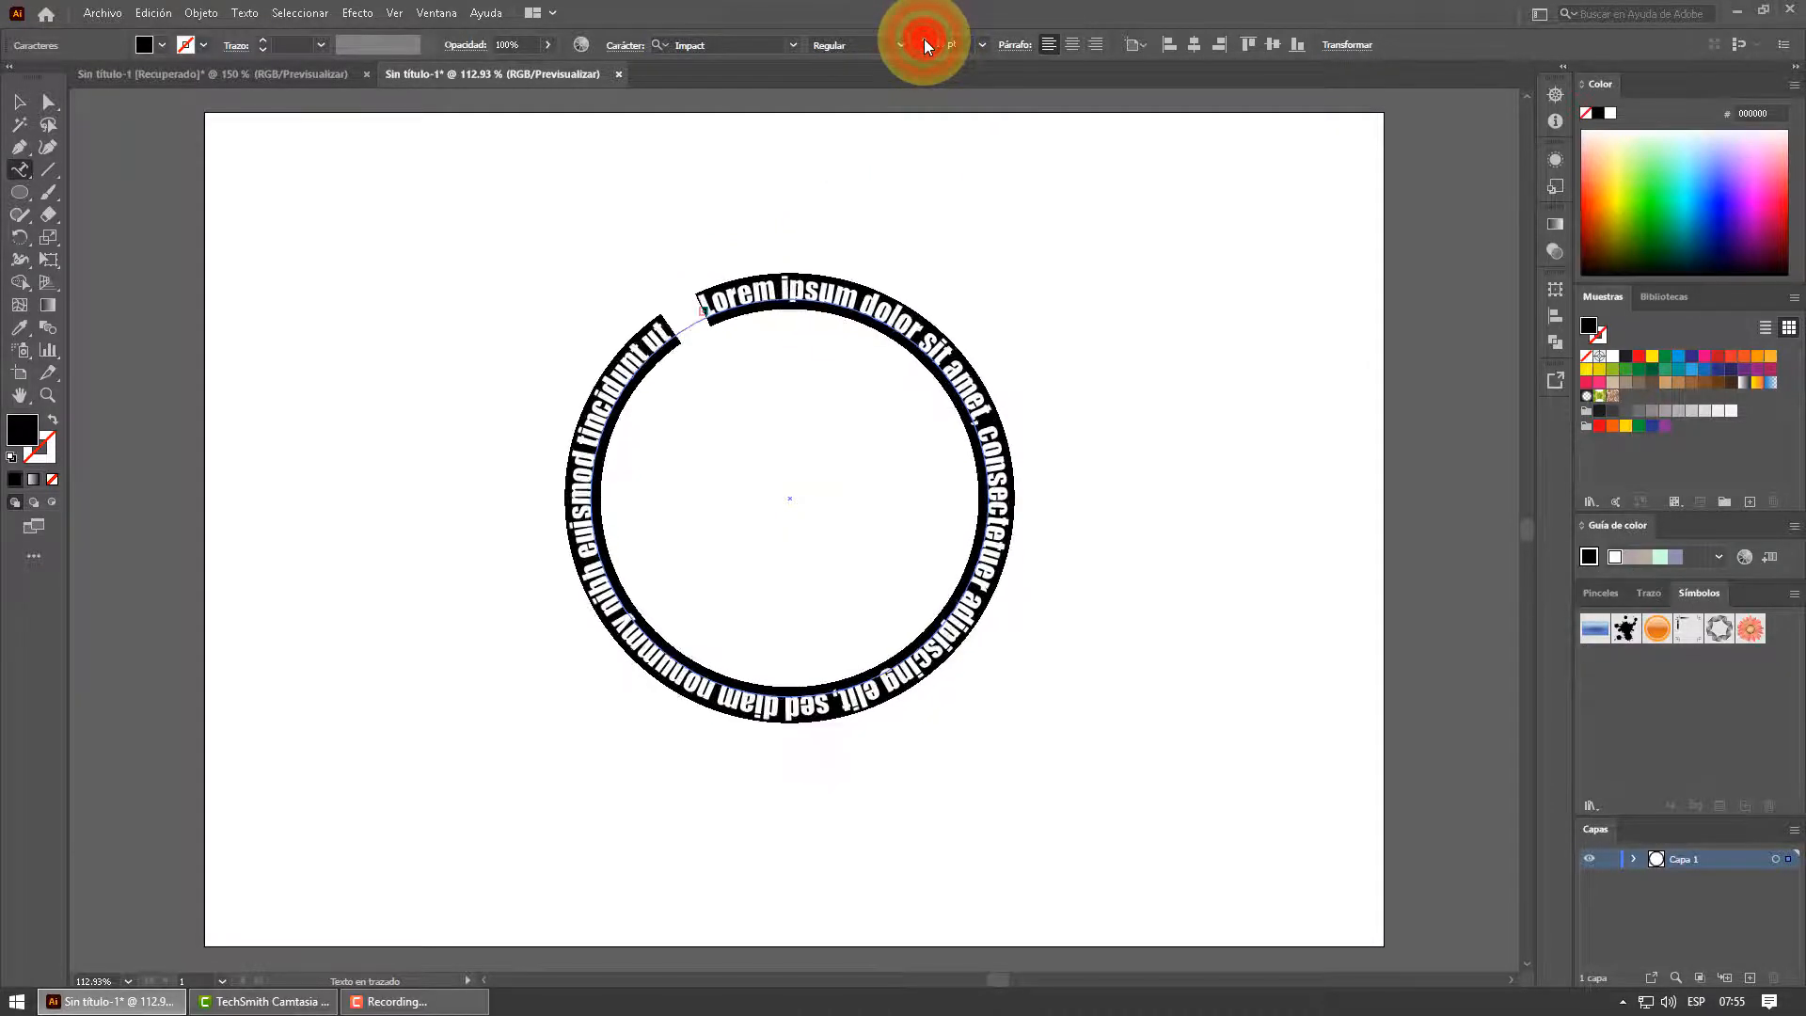
click(924, 42)
click(925, 41)
click(925, 41)
click(925, 41)
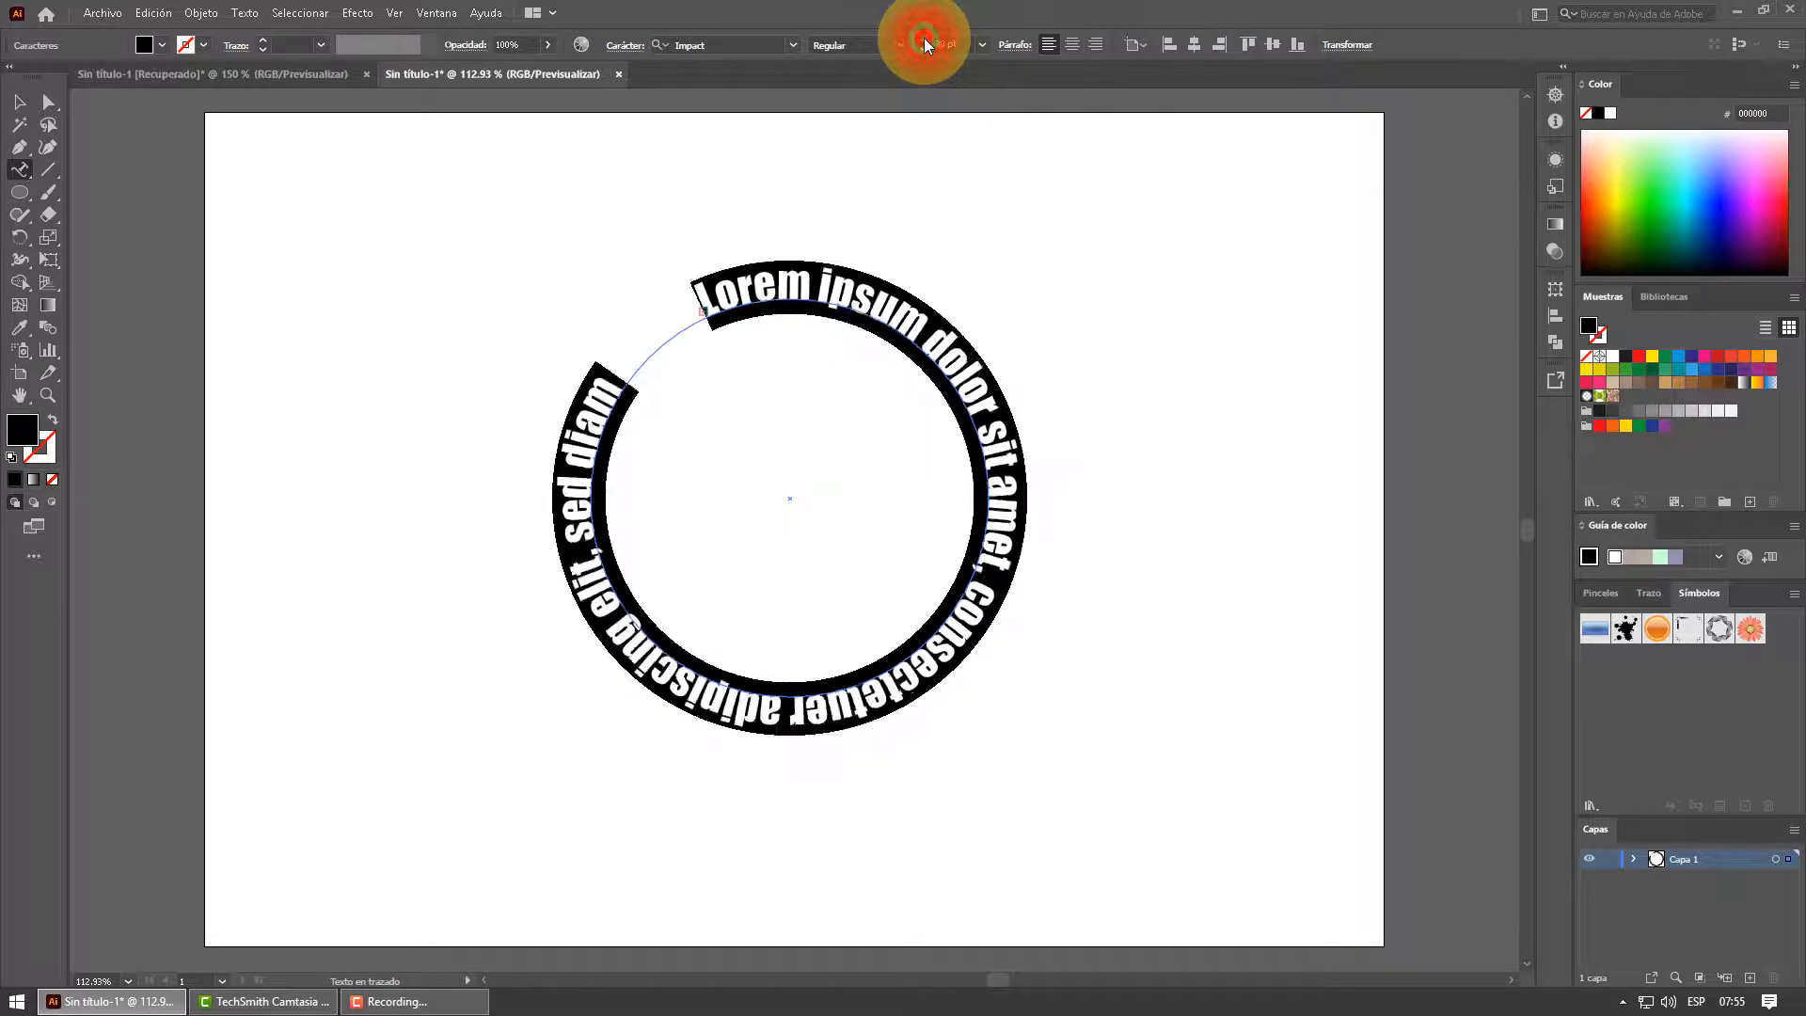
click(925, 42)
click(925, 42)
click(924, 42)
click(924, 42)
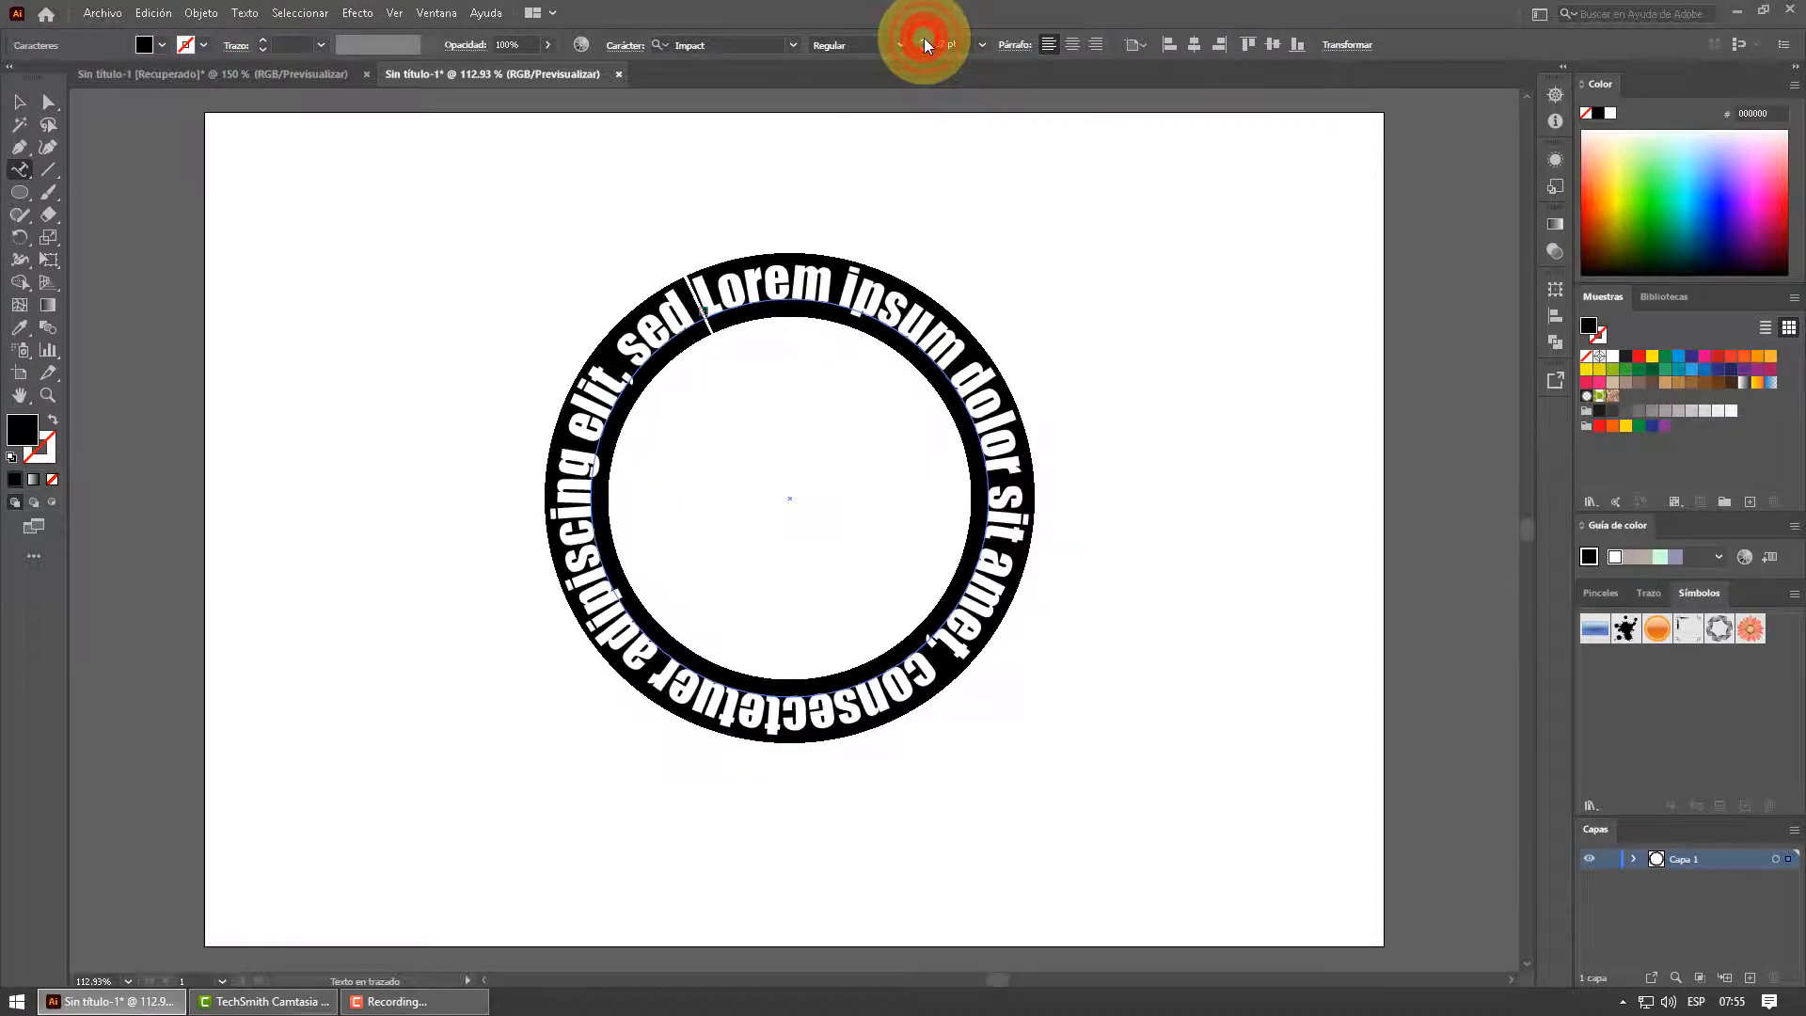
click(925, 41)
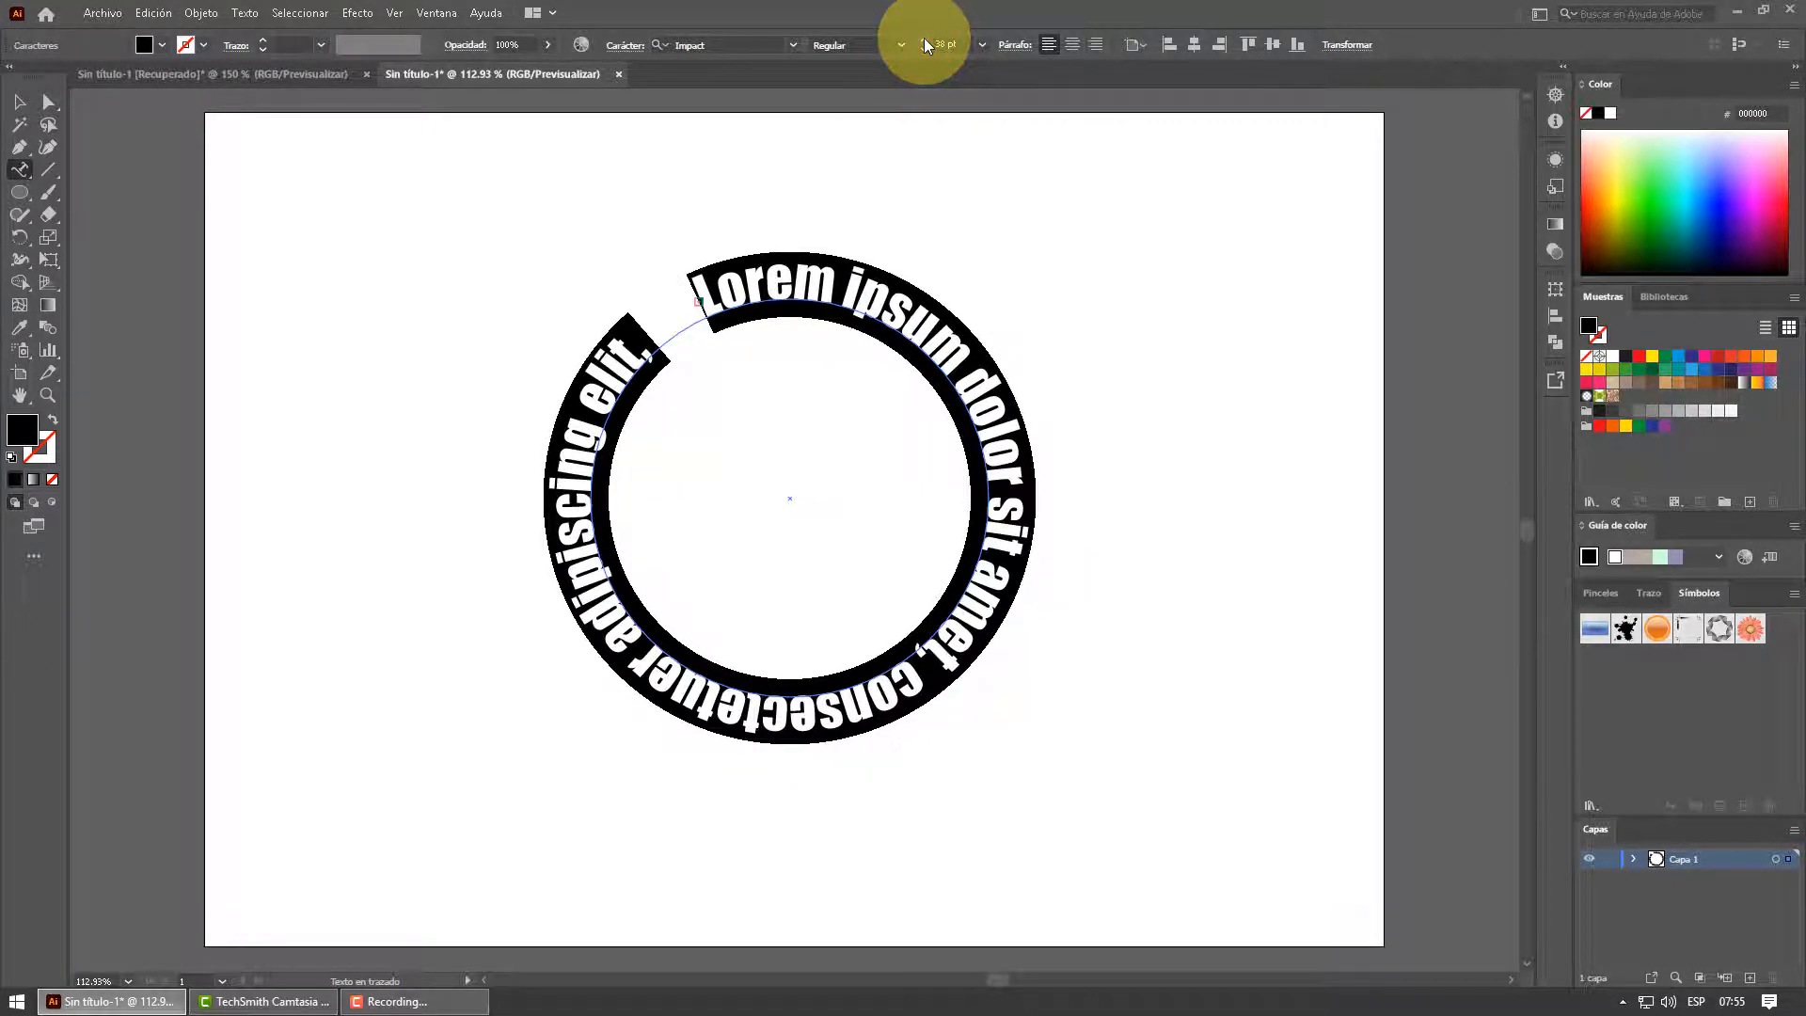
Replace the placeholder text with "ASOCIACION DE MOTOTAXISTAS" and color it red (BE1622)
text(AS)
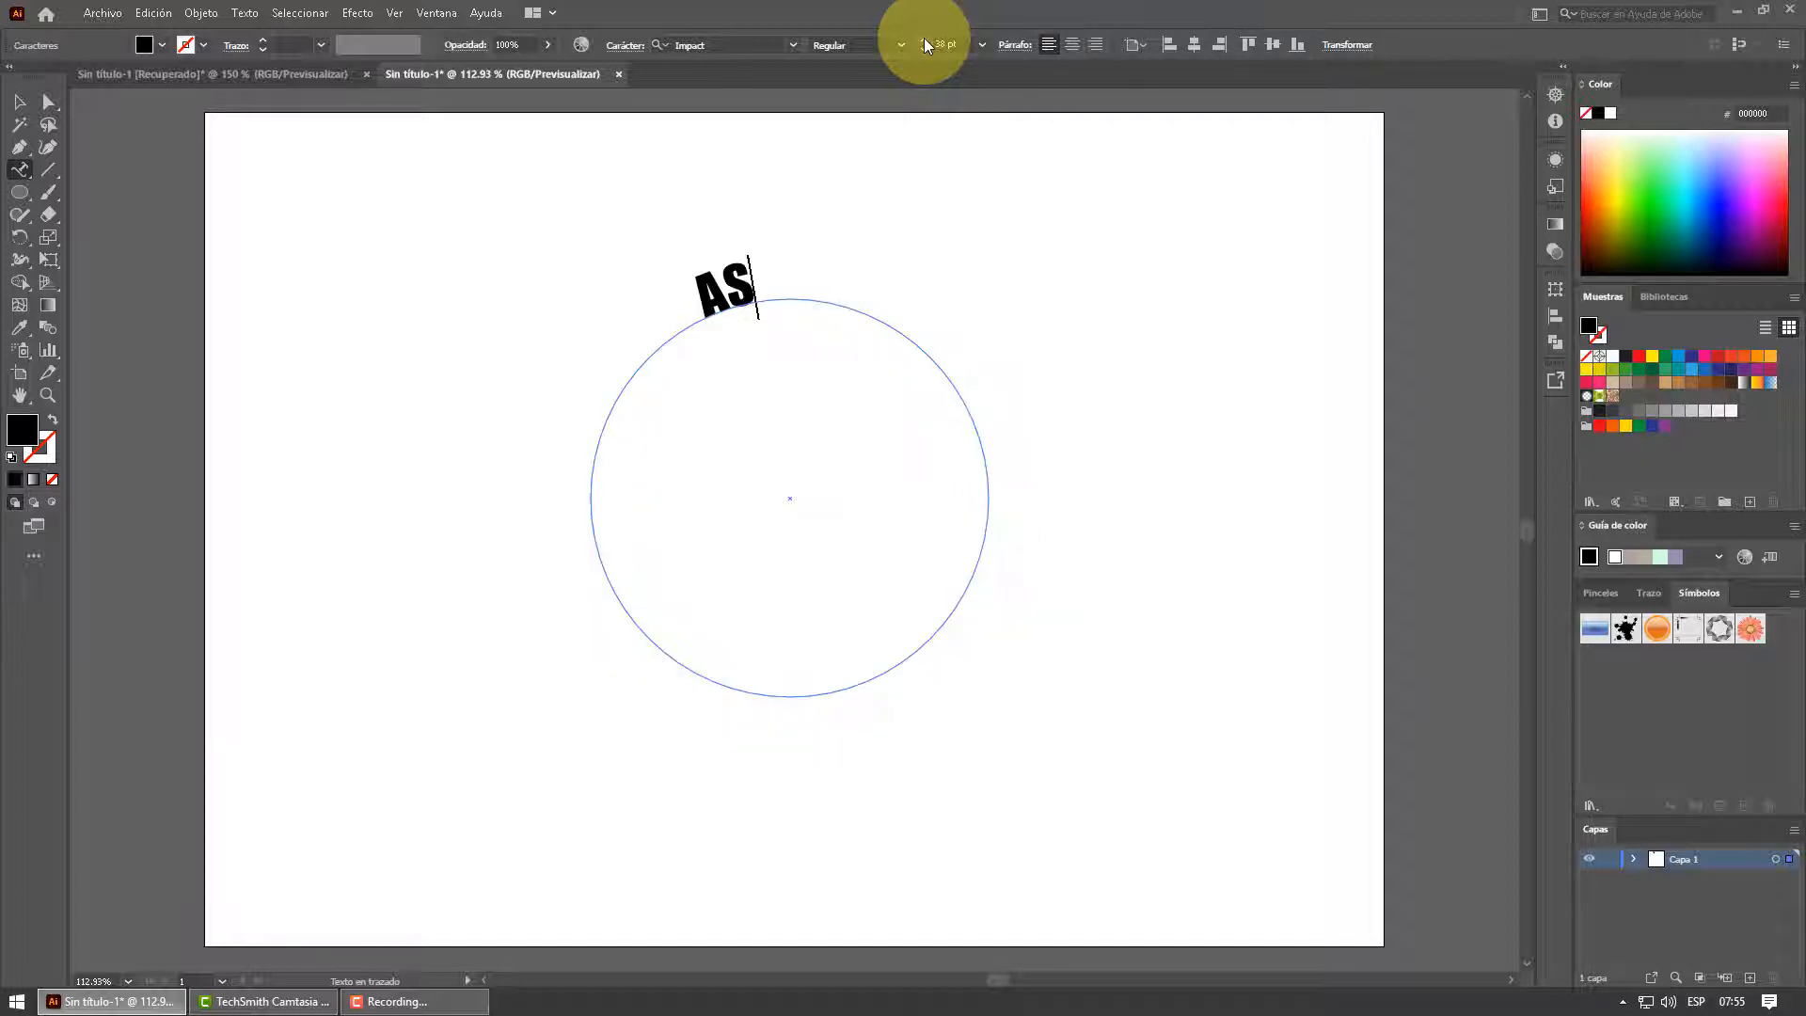
text(OCIAC)
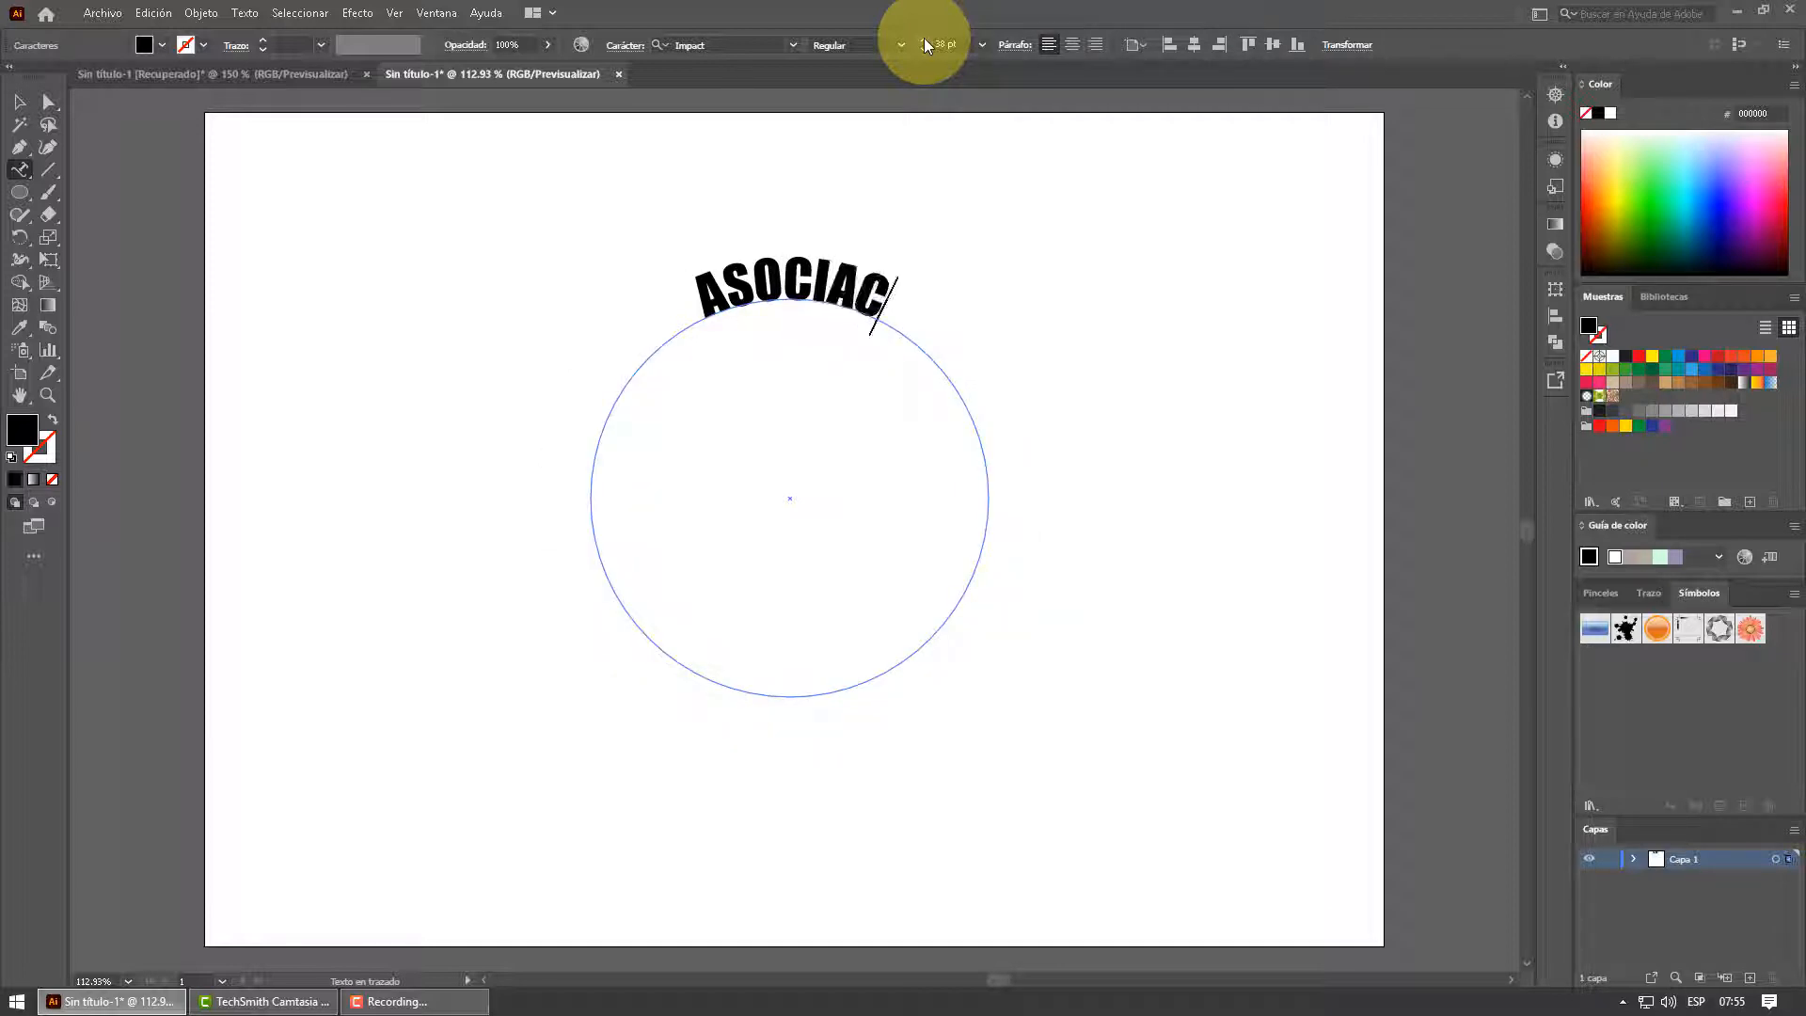
text(ION DE MOTOTAXISTAS)
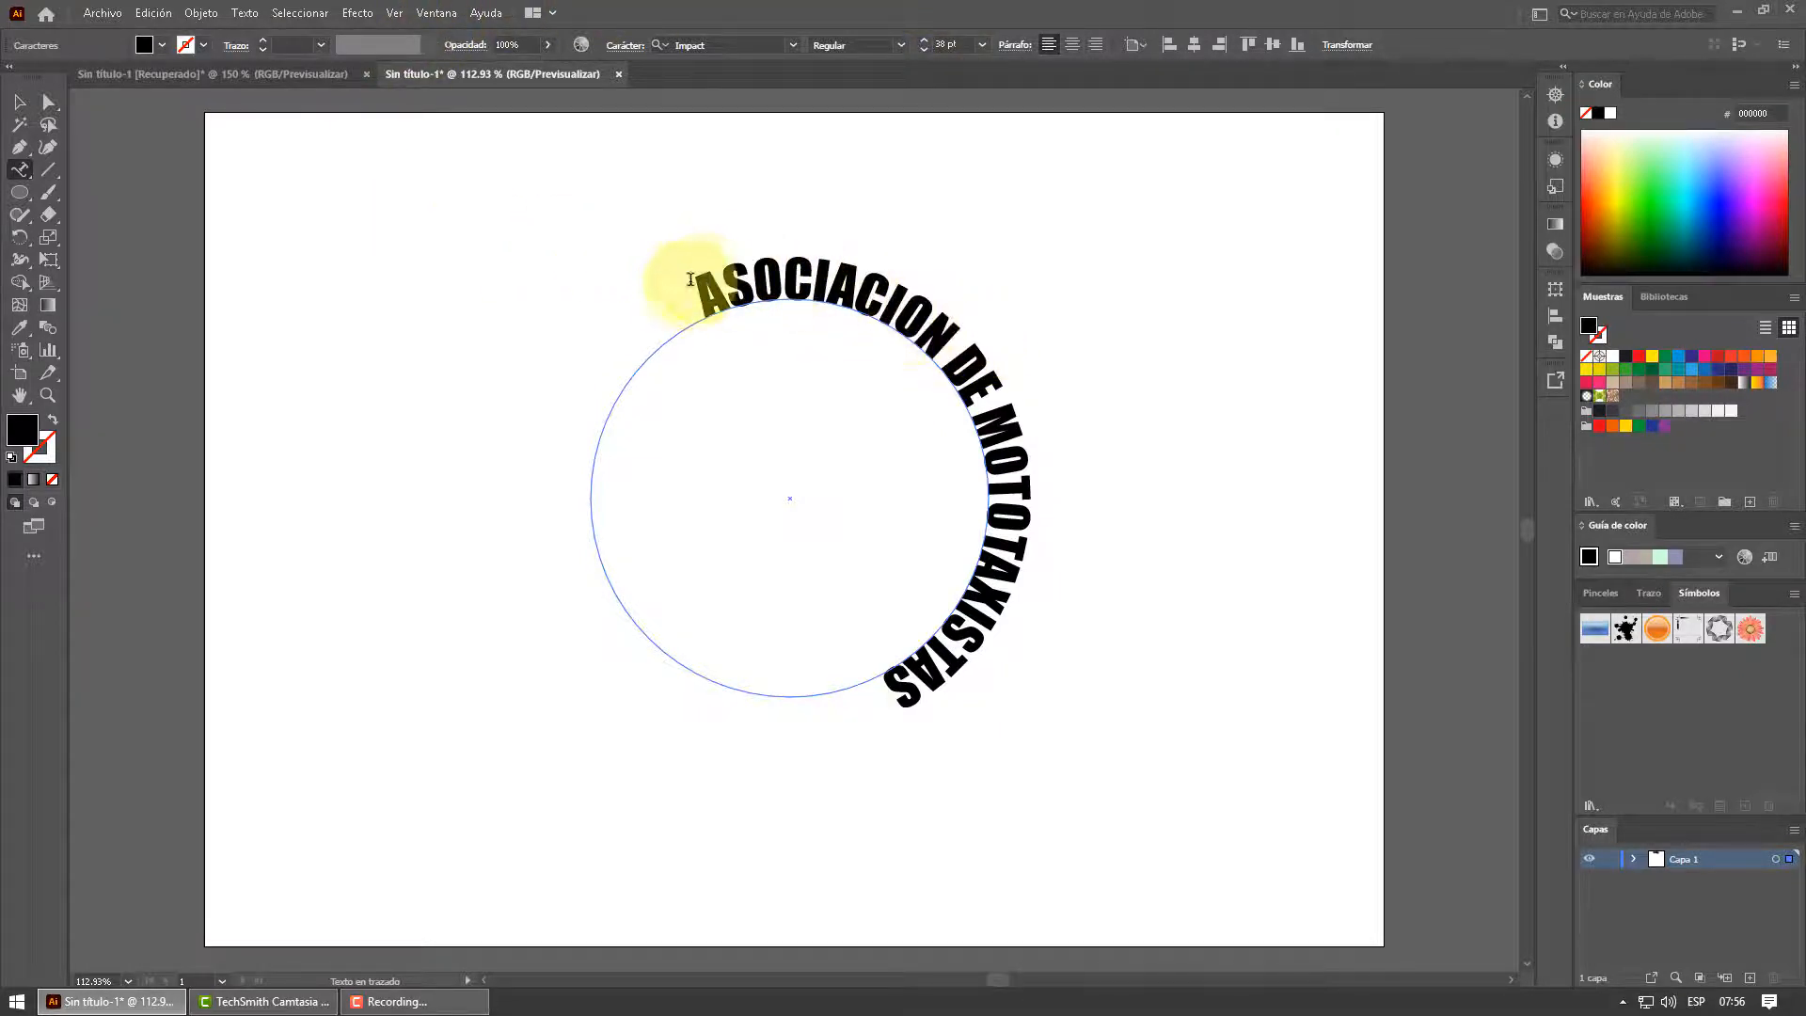
drag(693, 291, 1240, 646)
click(1717, 360)
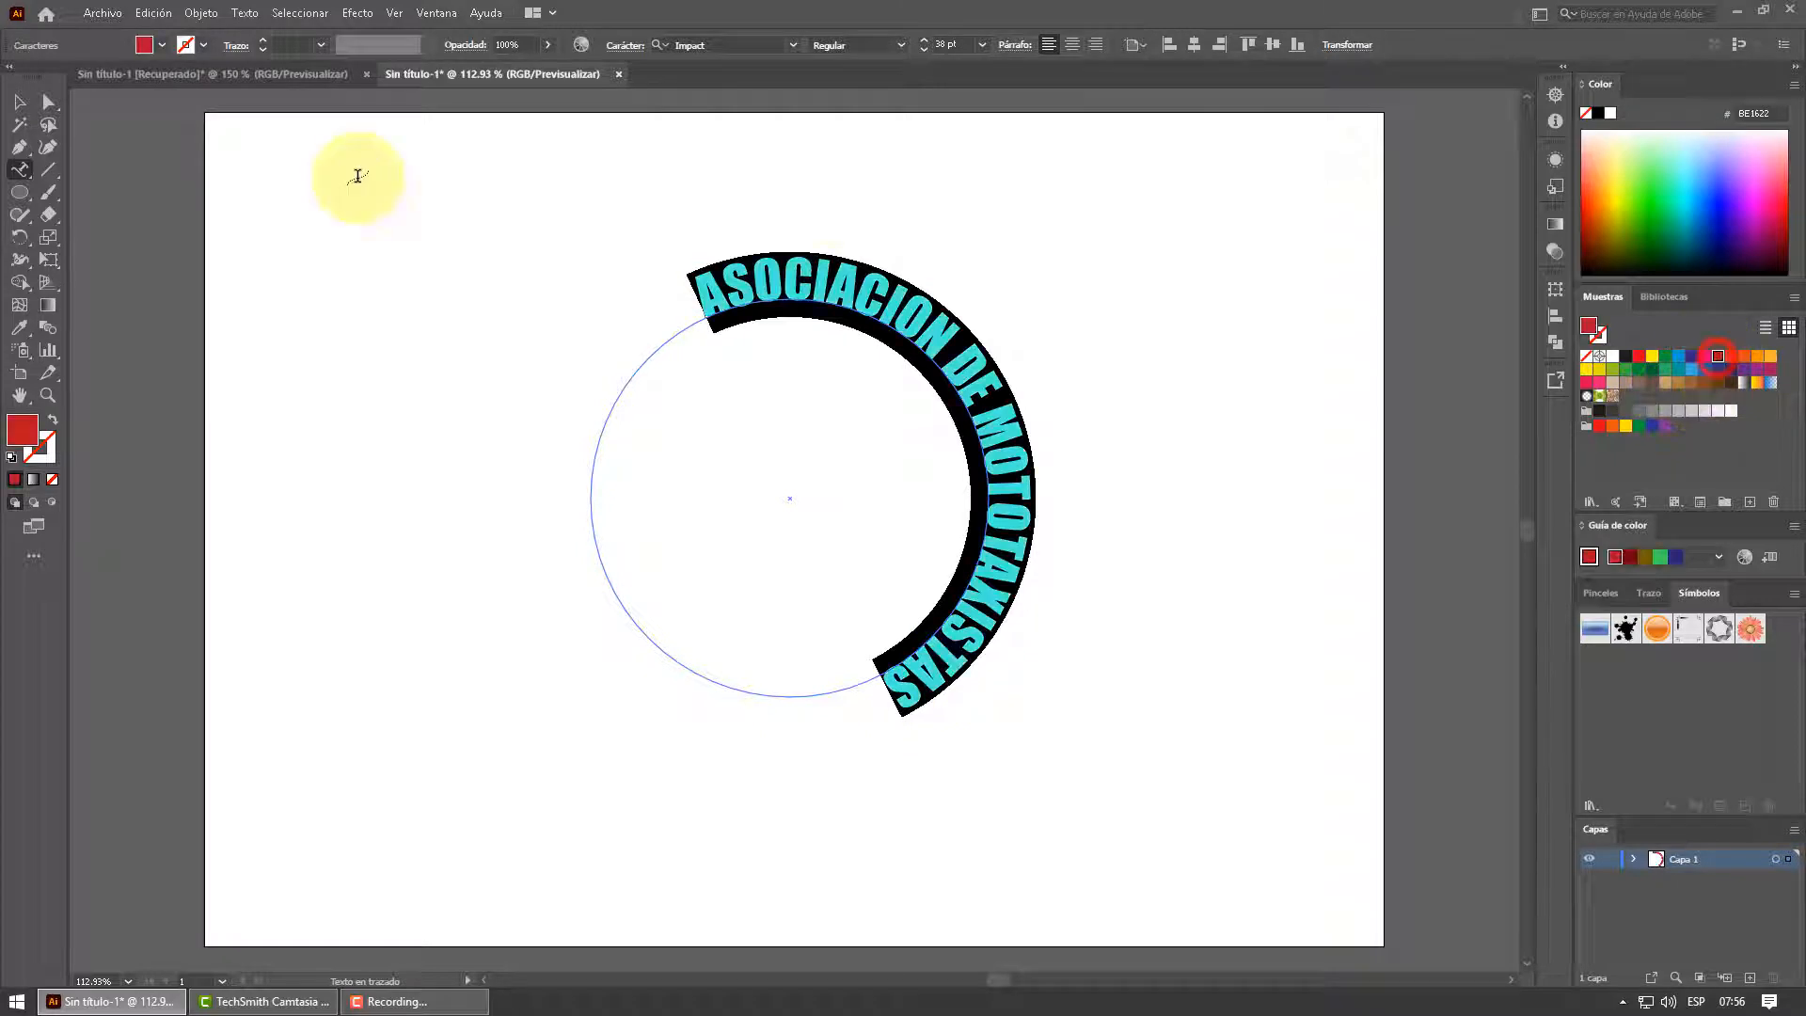
Move the text's start bracket along the path to the circle's leftmost point so the words arch over the upper half
click(20, 104)
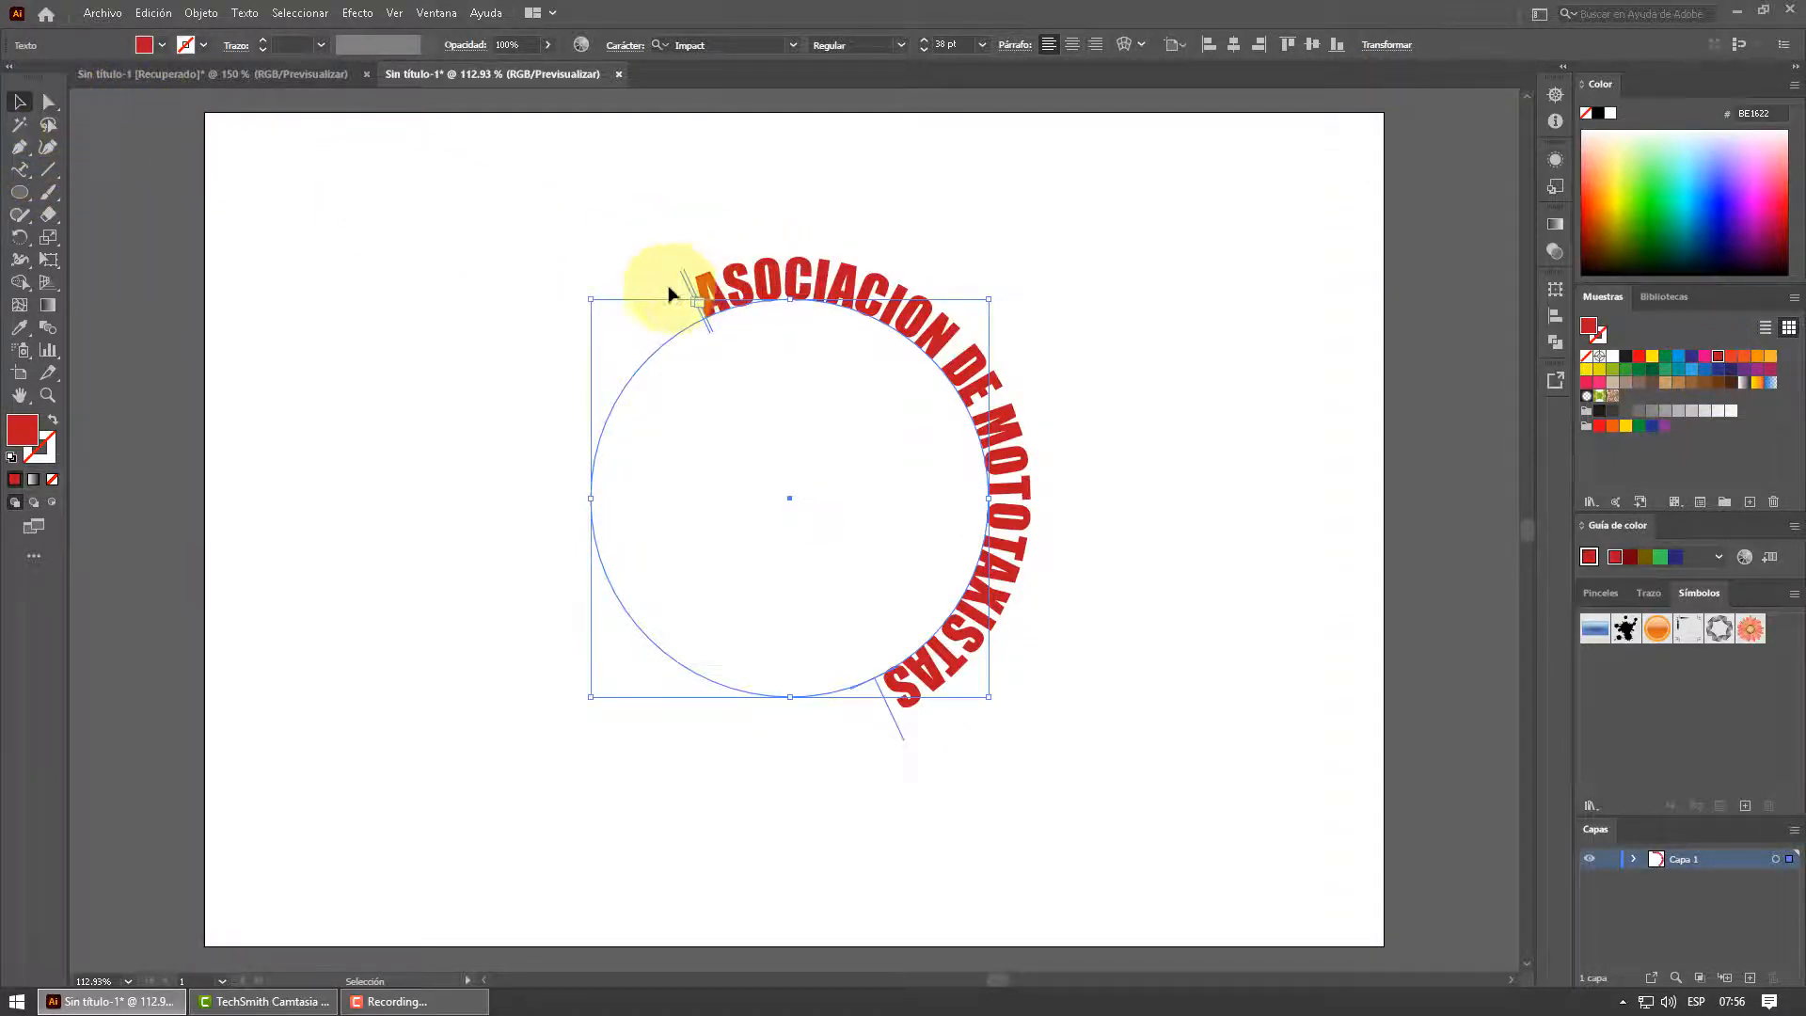
click(49, 102)
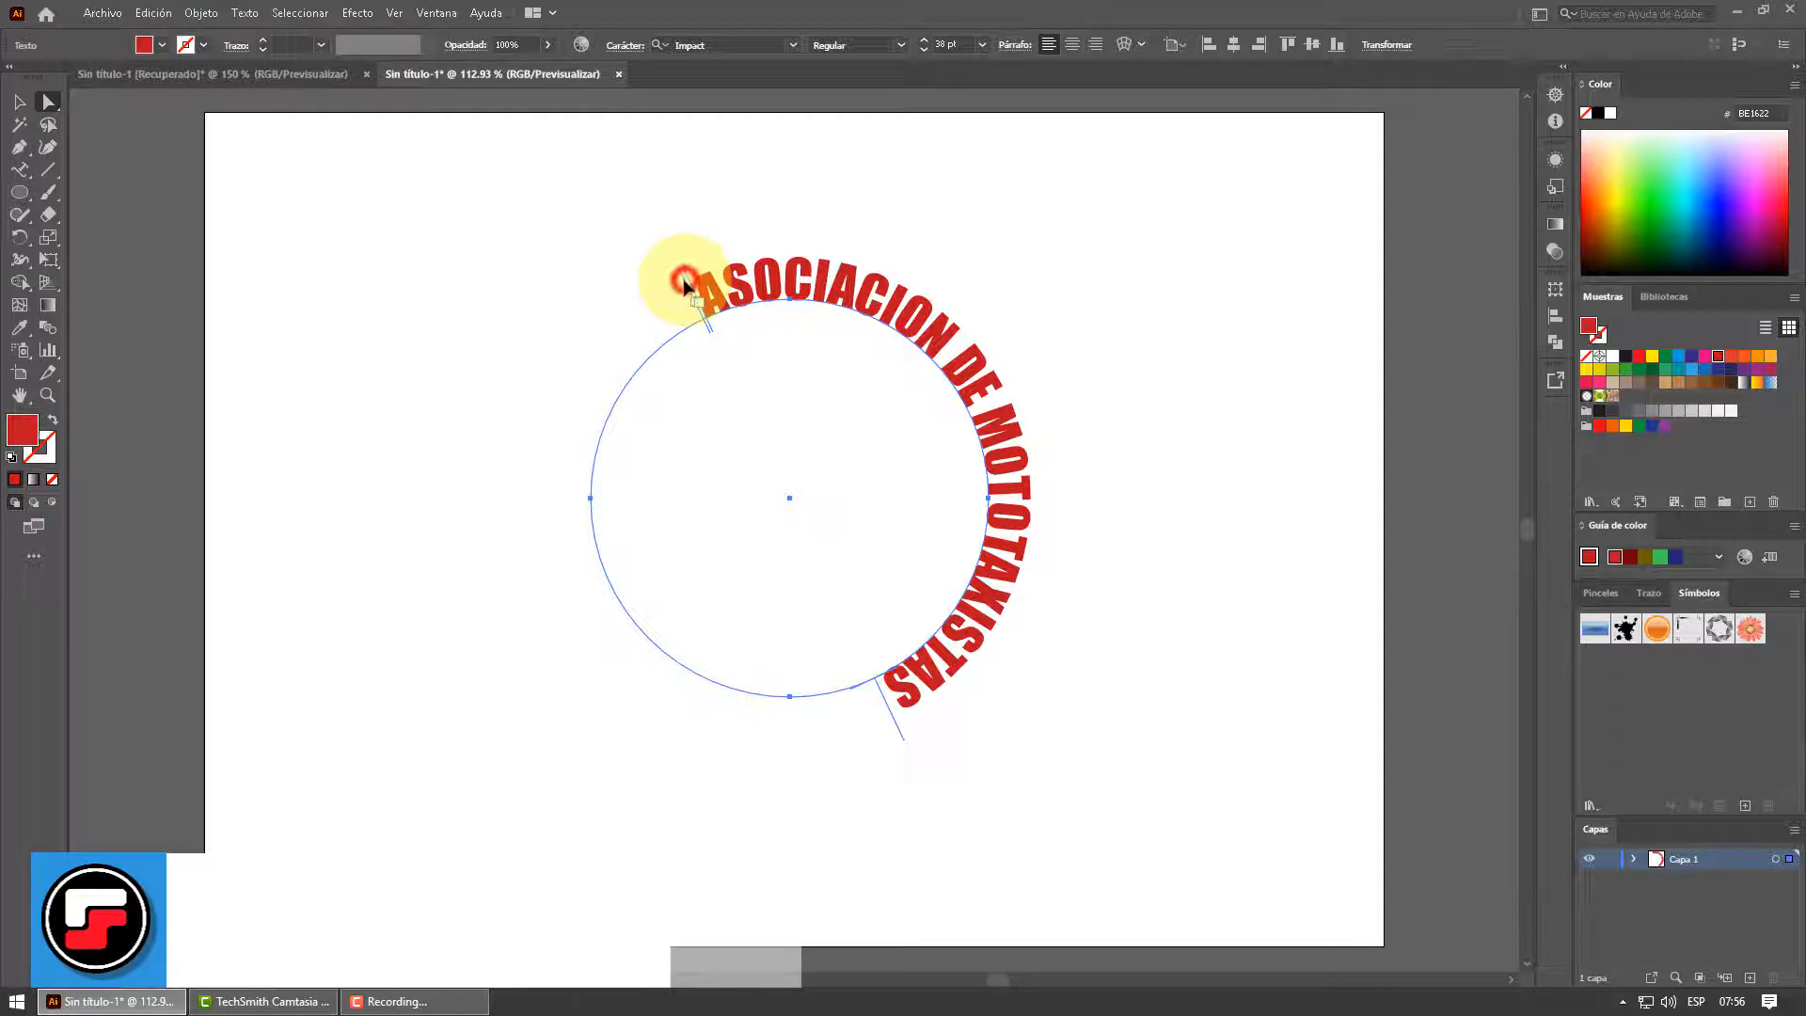
drag(692, 287, 561, 502)
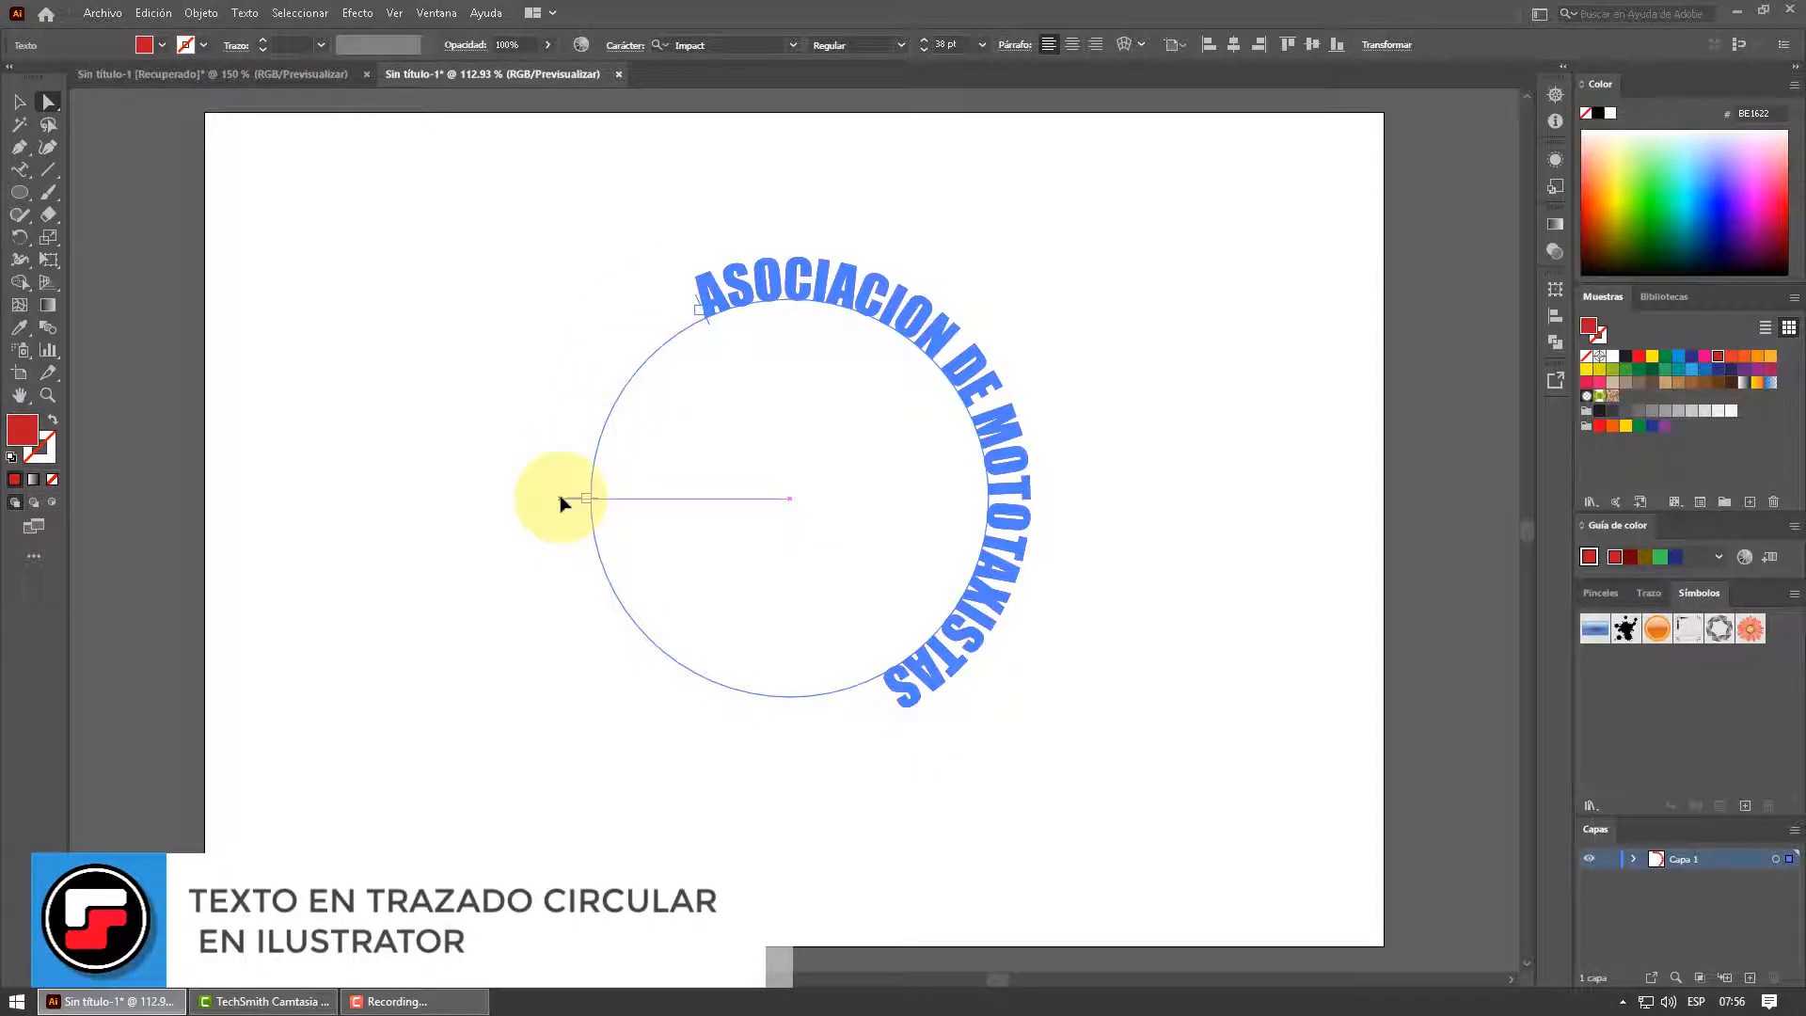
drag(562, 502, 562, 497)
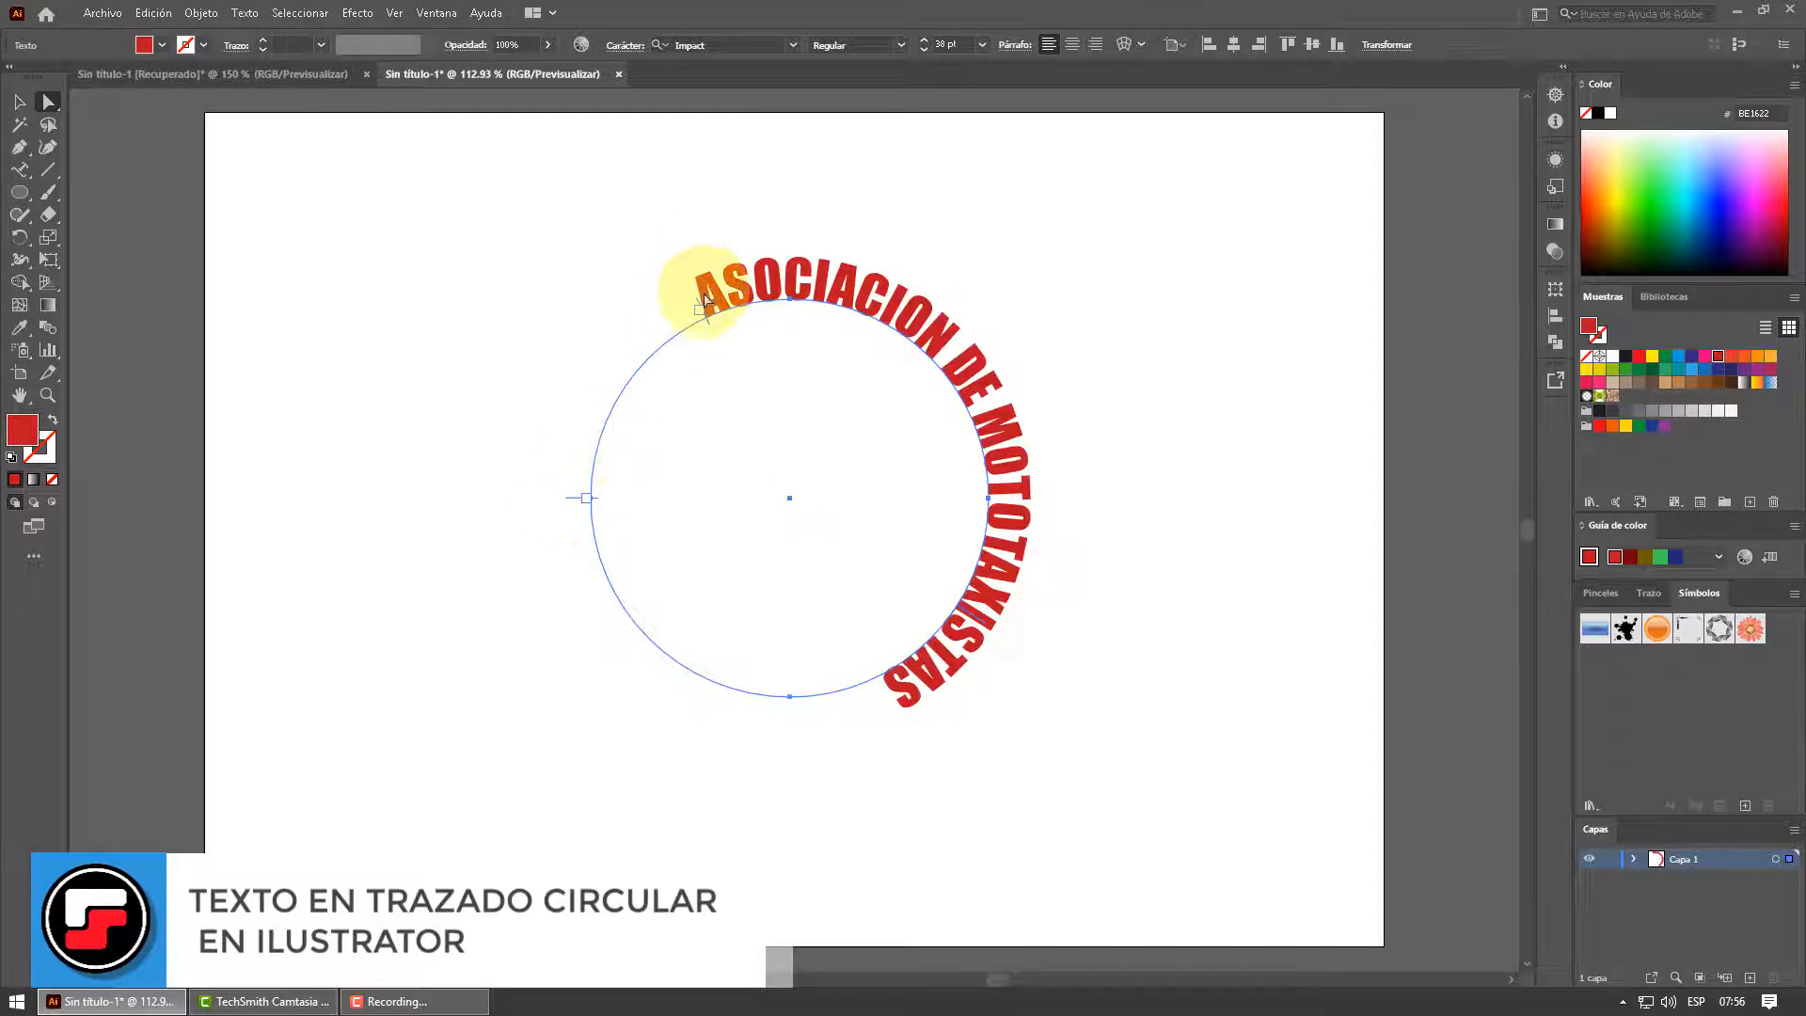
drag(700, 306, 555, 491)
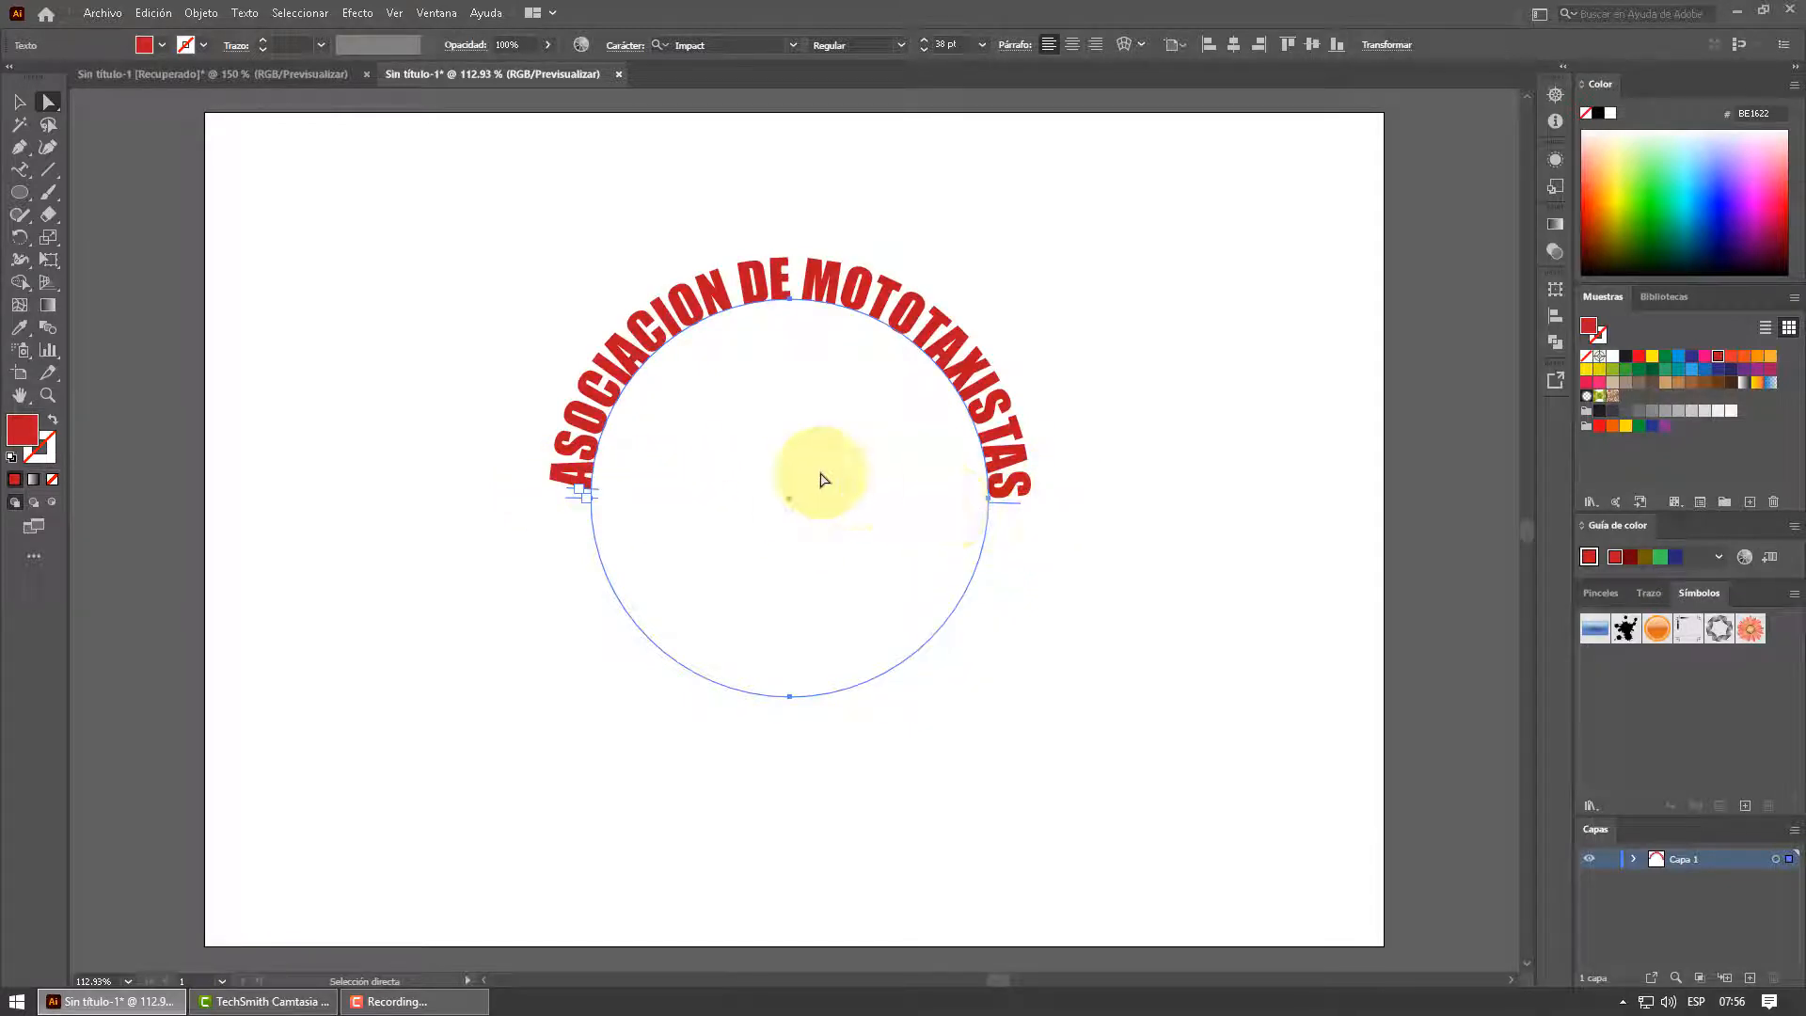
Fine-tune the text's start bracket slightly downward on the path to balance both ends of the arch
scroll(687, 472, up, 2)
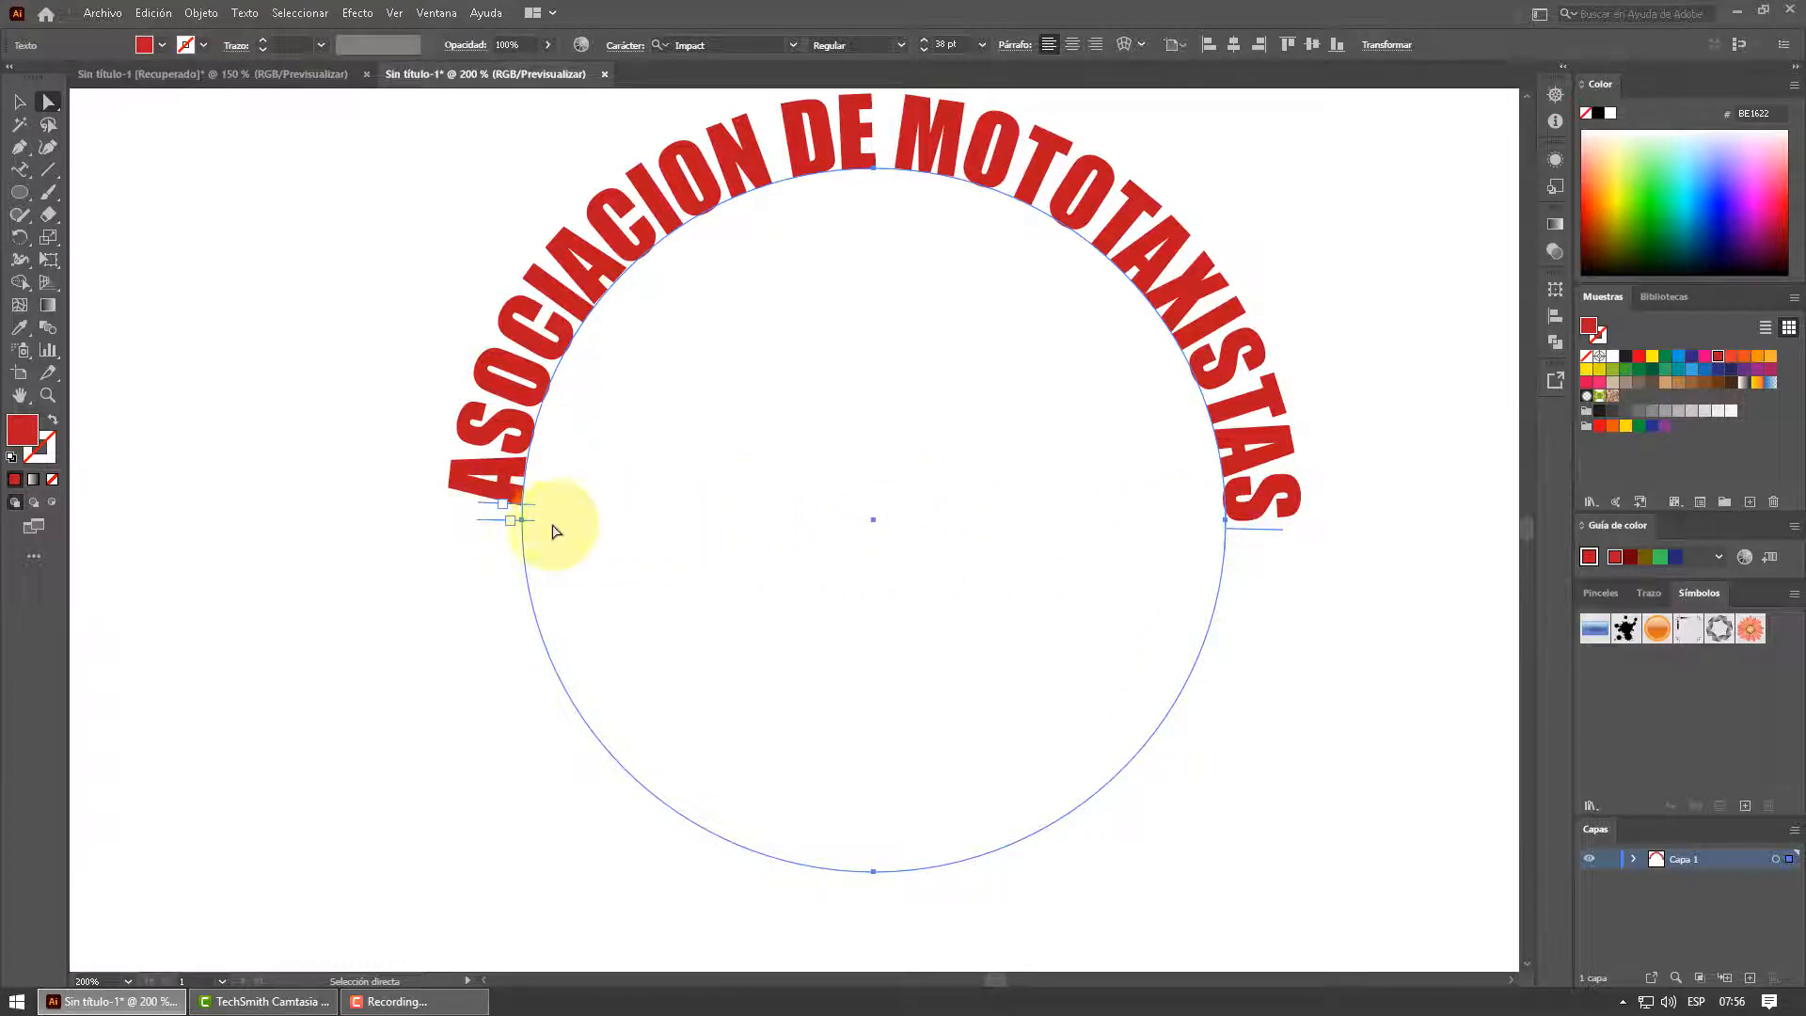
mouse_move(487, 508)
mouse_down()
mouse_move(473, 493)
mouse_move(480, 512)
mouse_up()
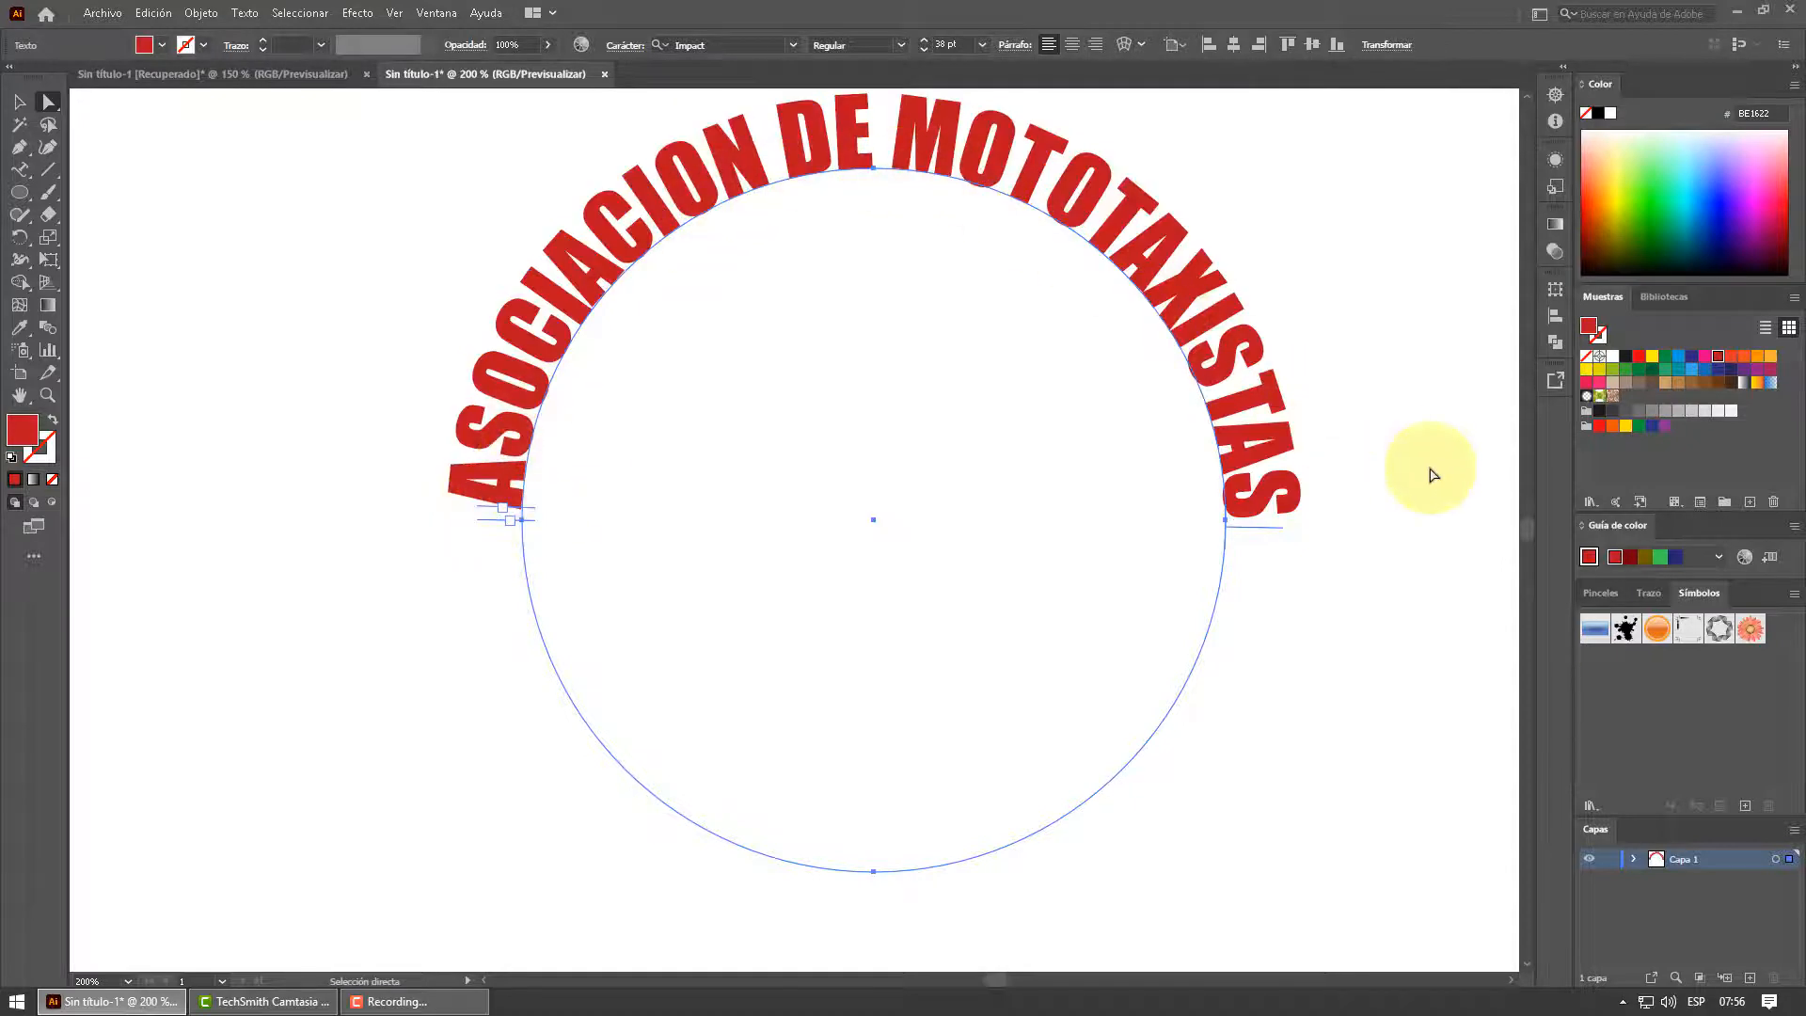
scroll(1523, 526, up, 1)
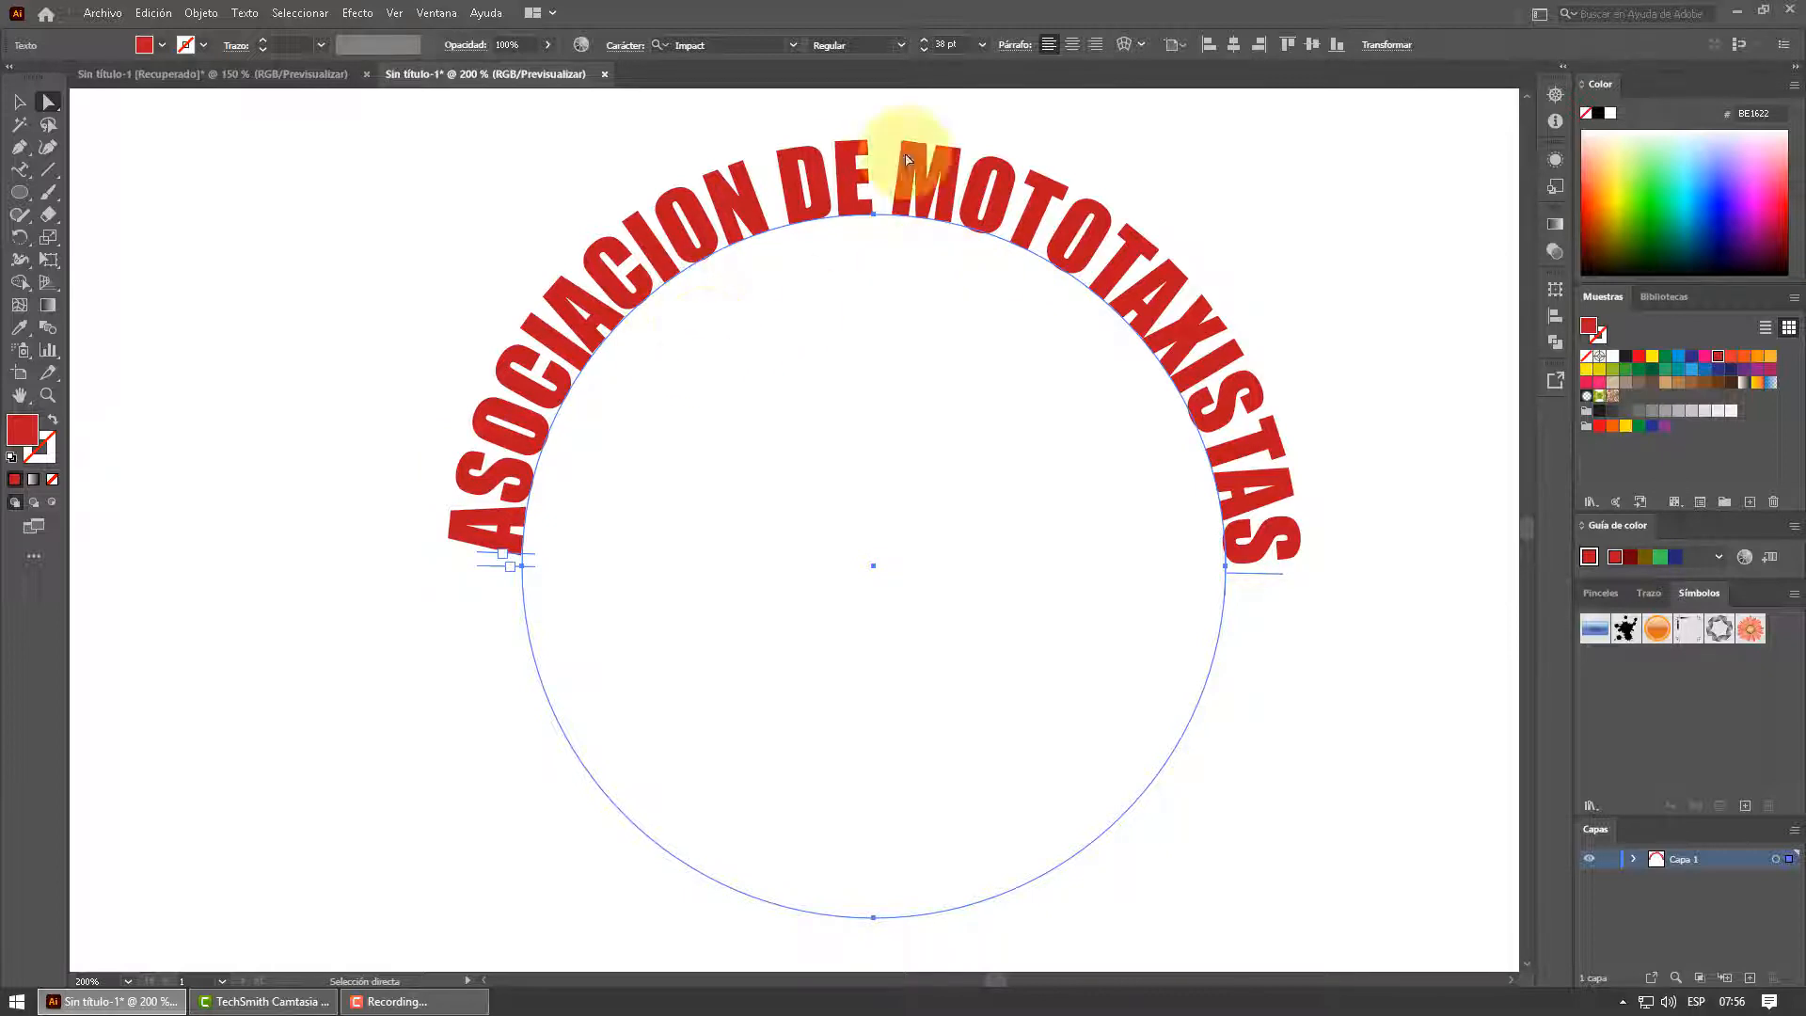
scroll(1049, 265, down, 2)
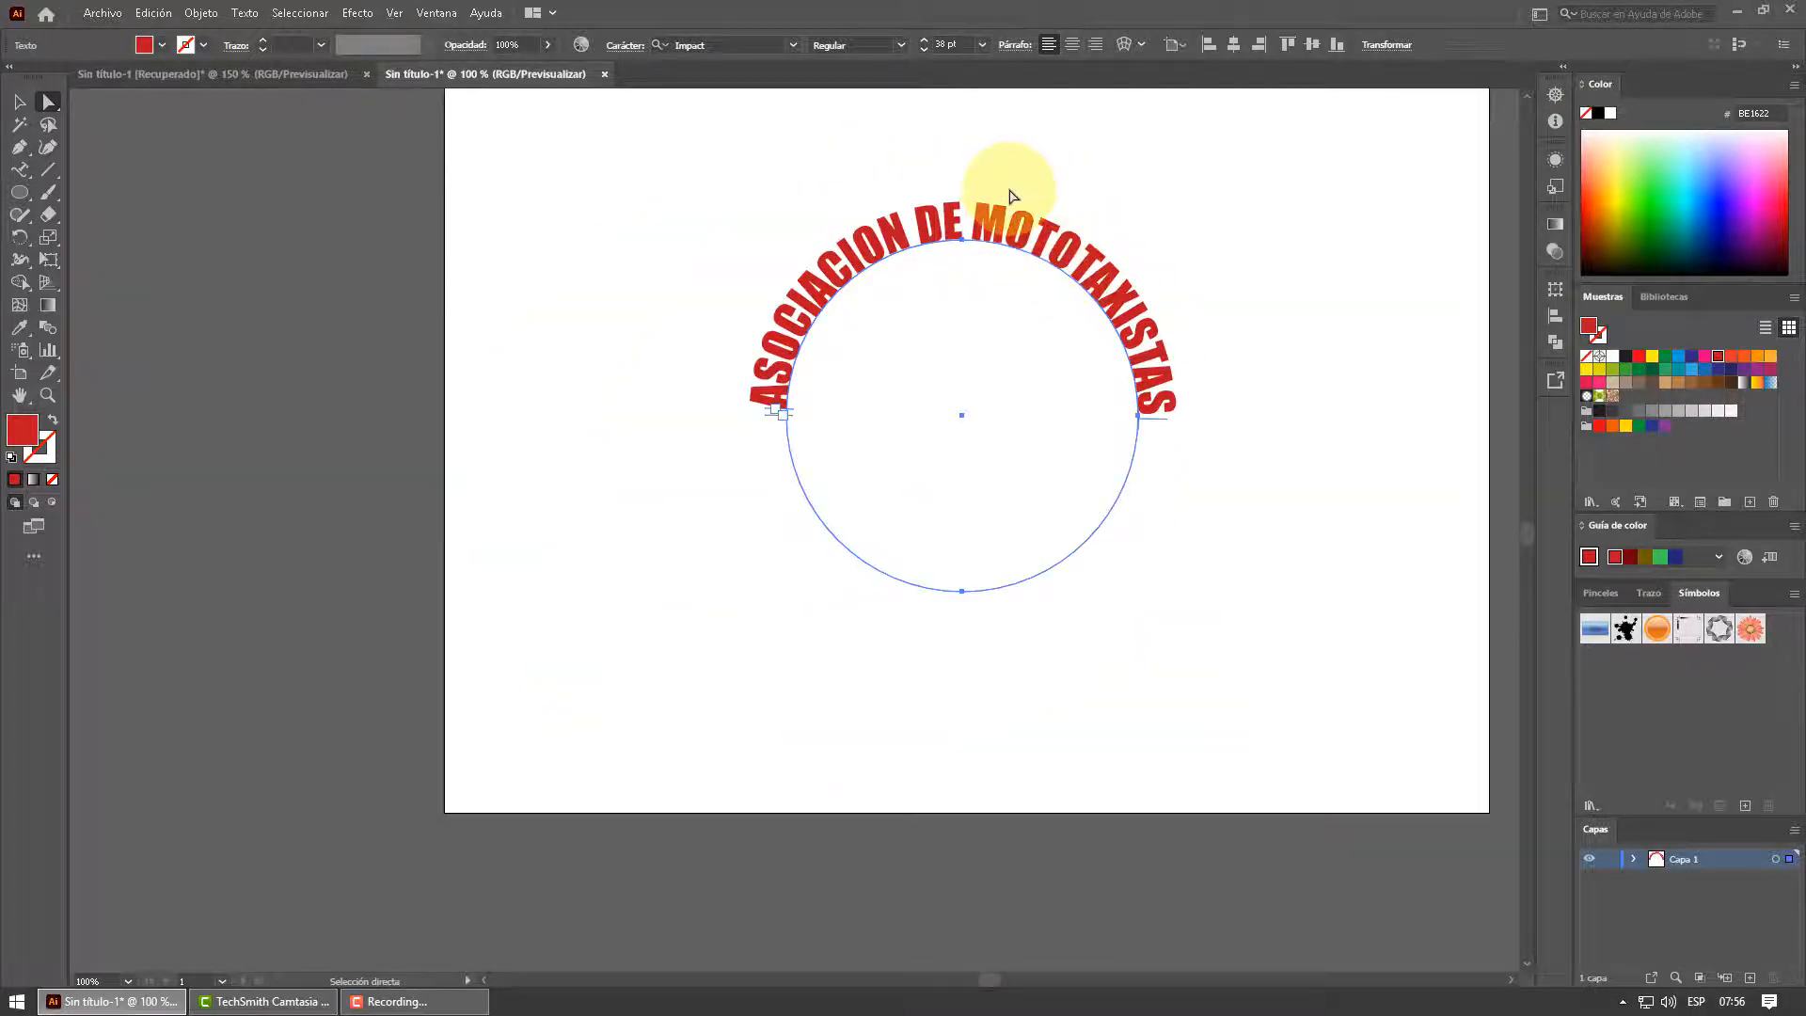
scroll(1316, 282, up, 1)
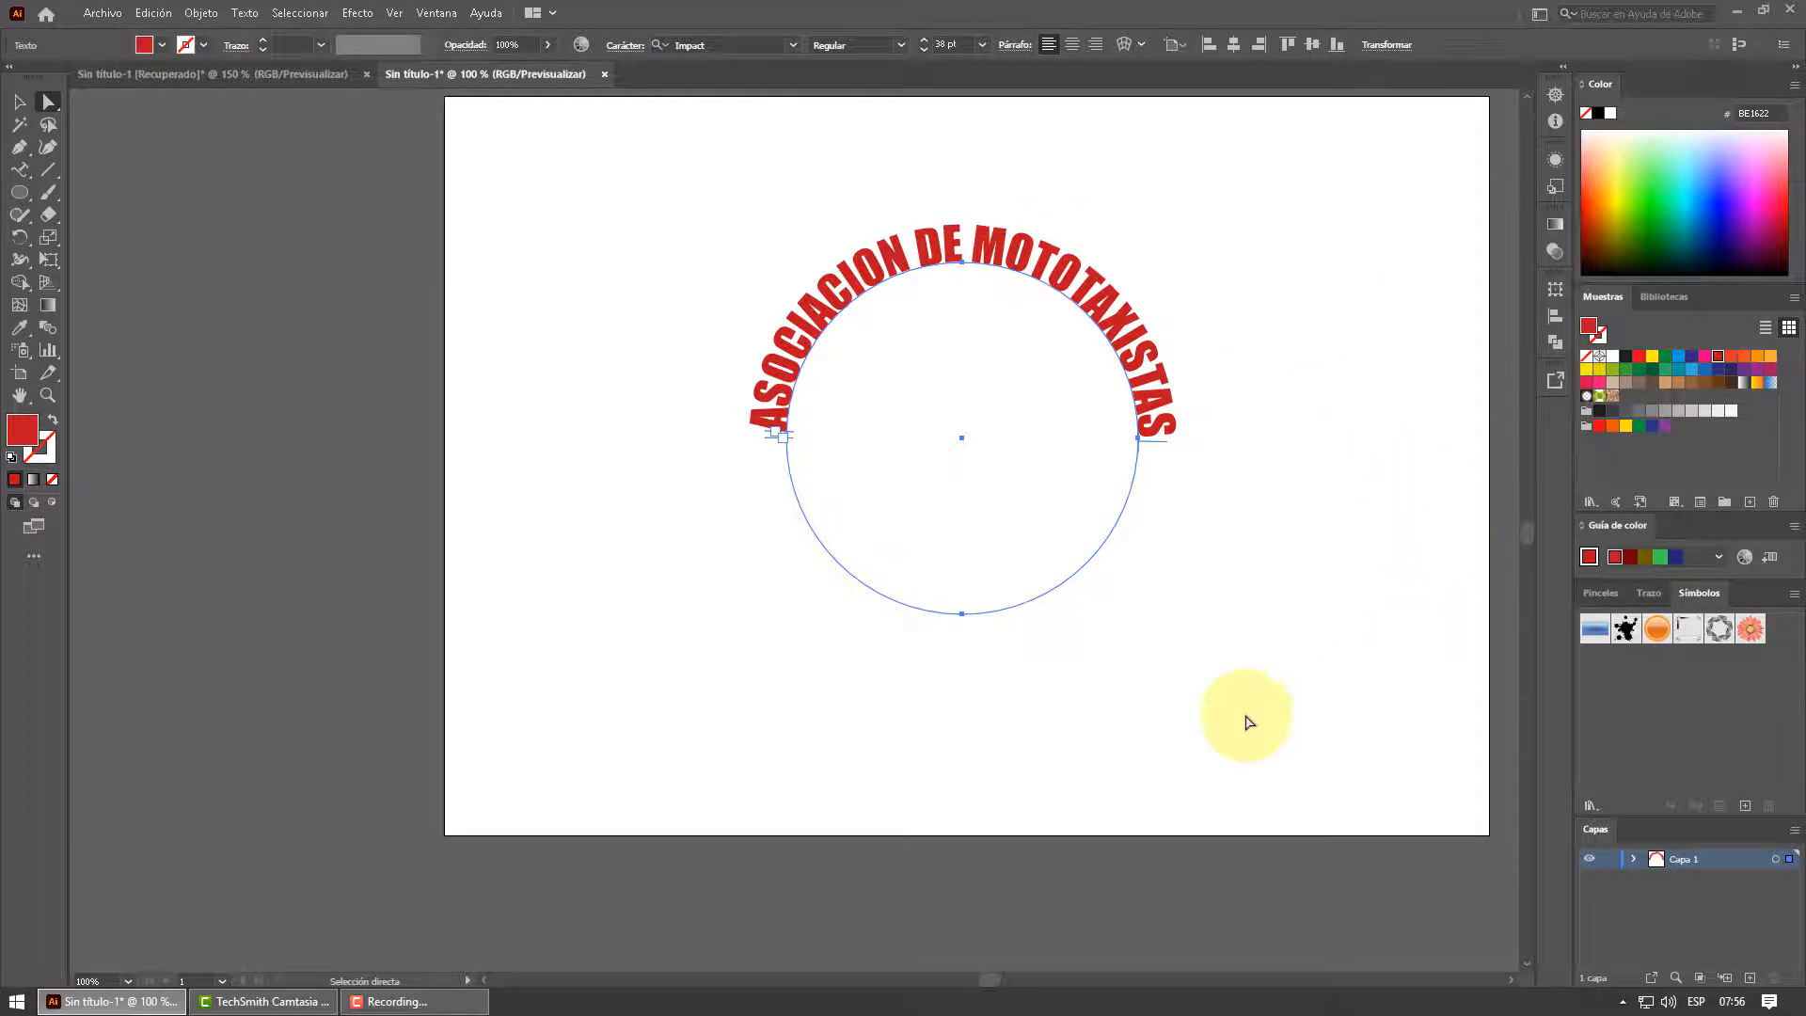
Duplicate the red circular text and place the copy below and to the right of the original
drag(991, 978, 998, 976)
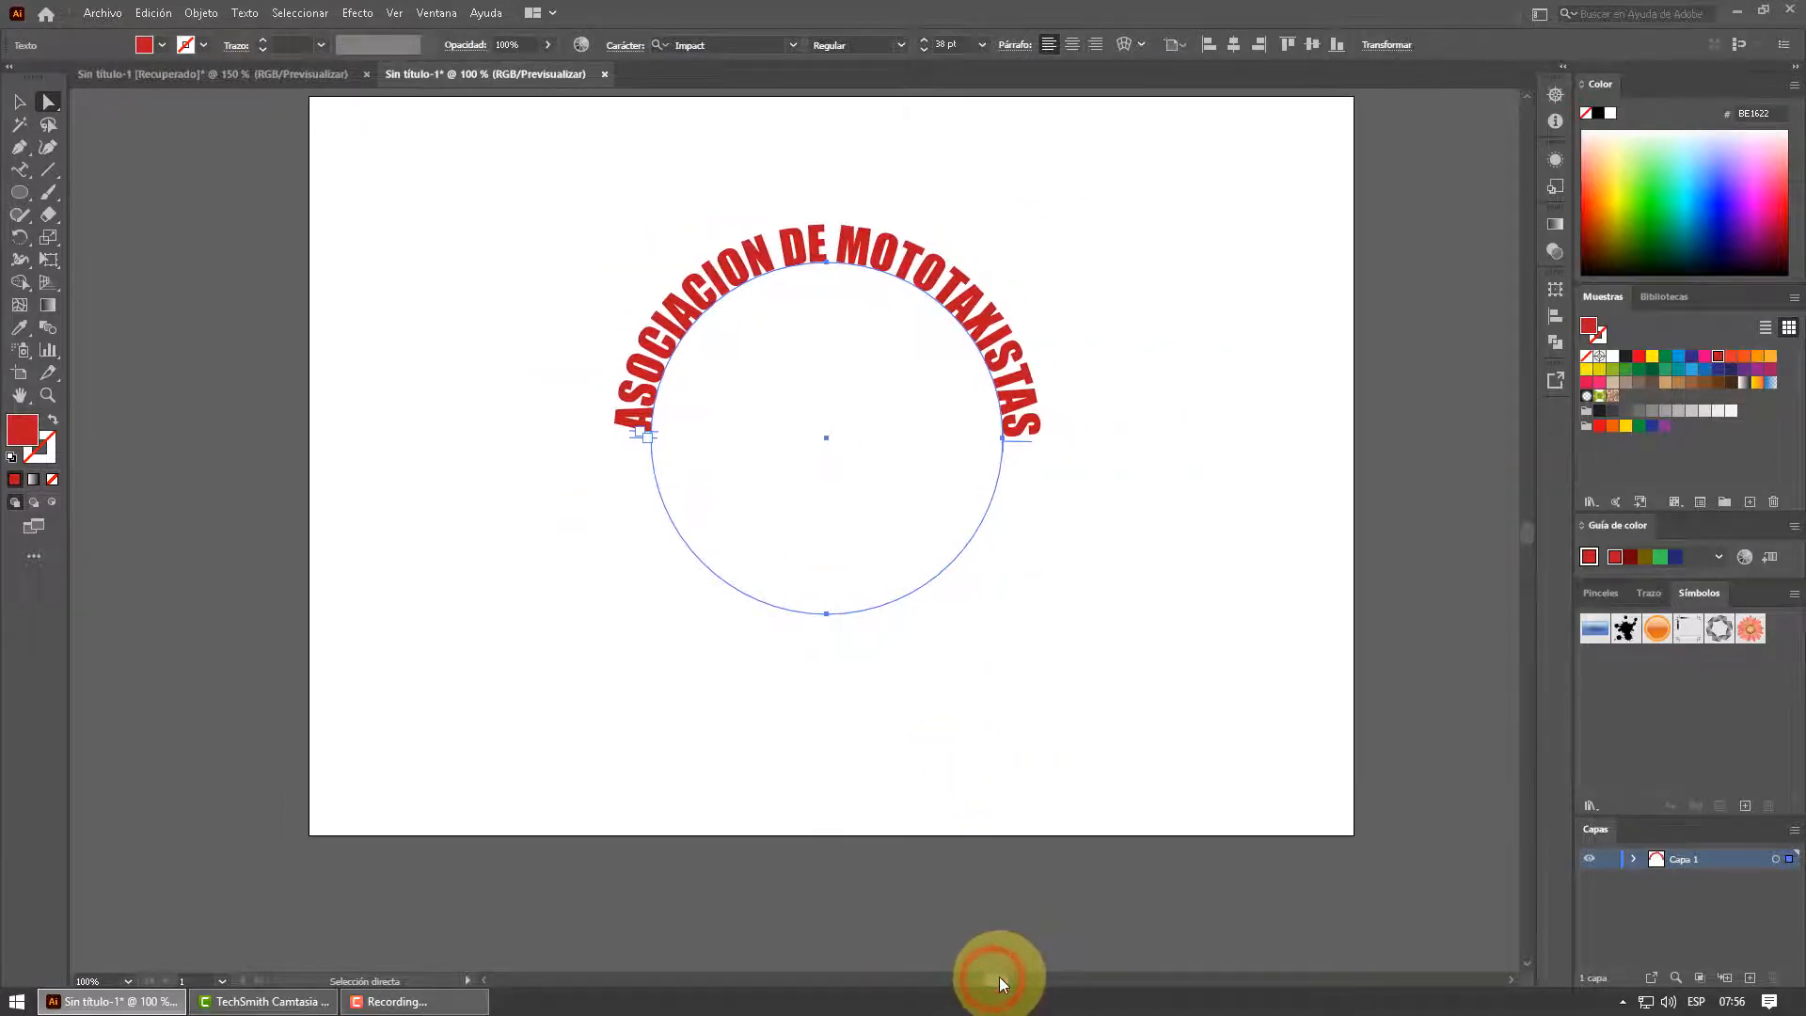
click(19, 102)
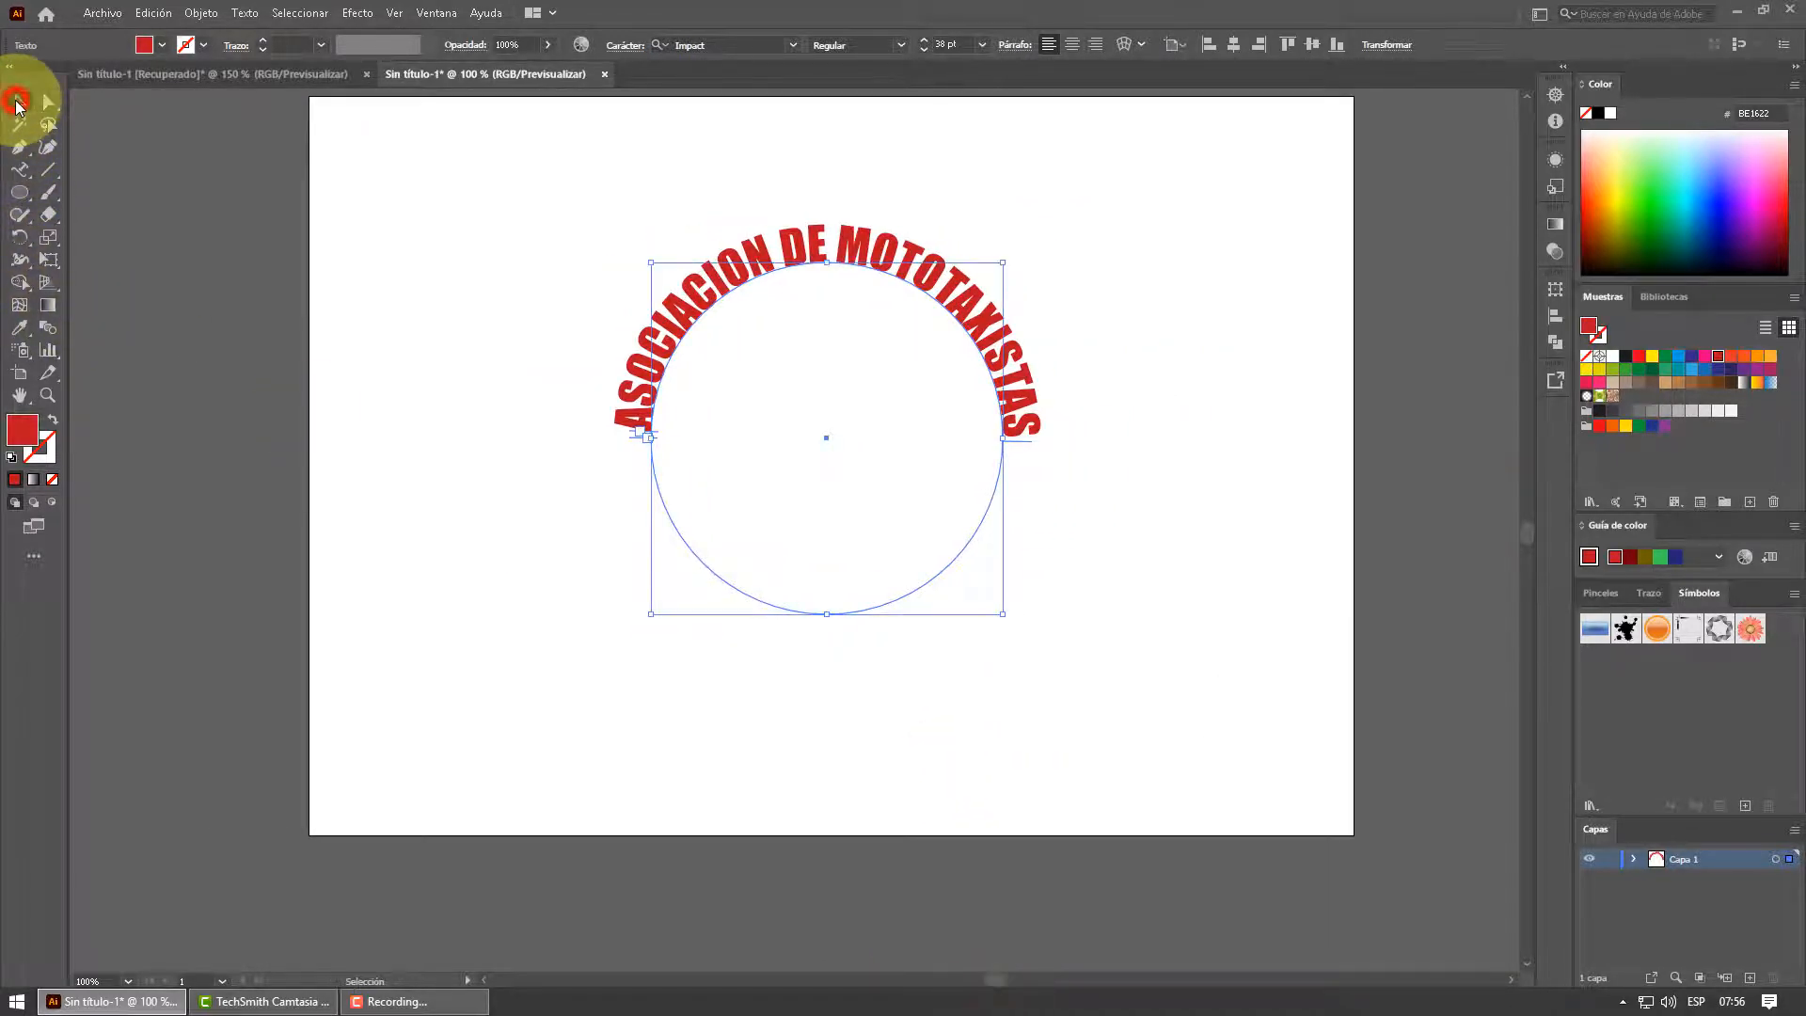
click(559, 223)
drag(518, 187, 1061, 594)
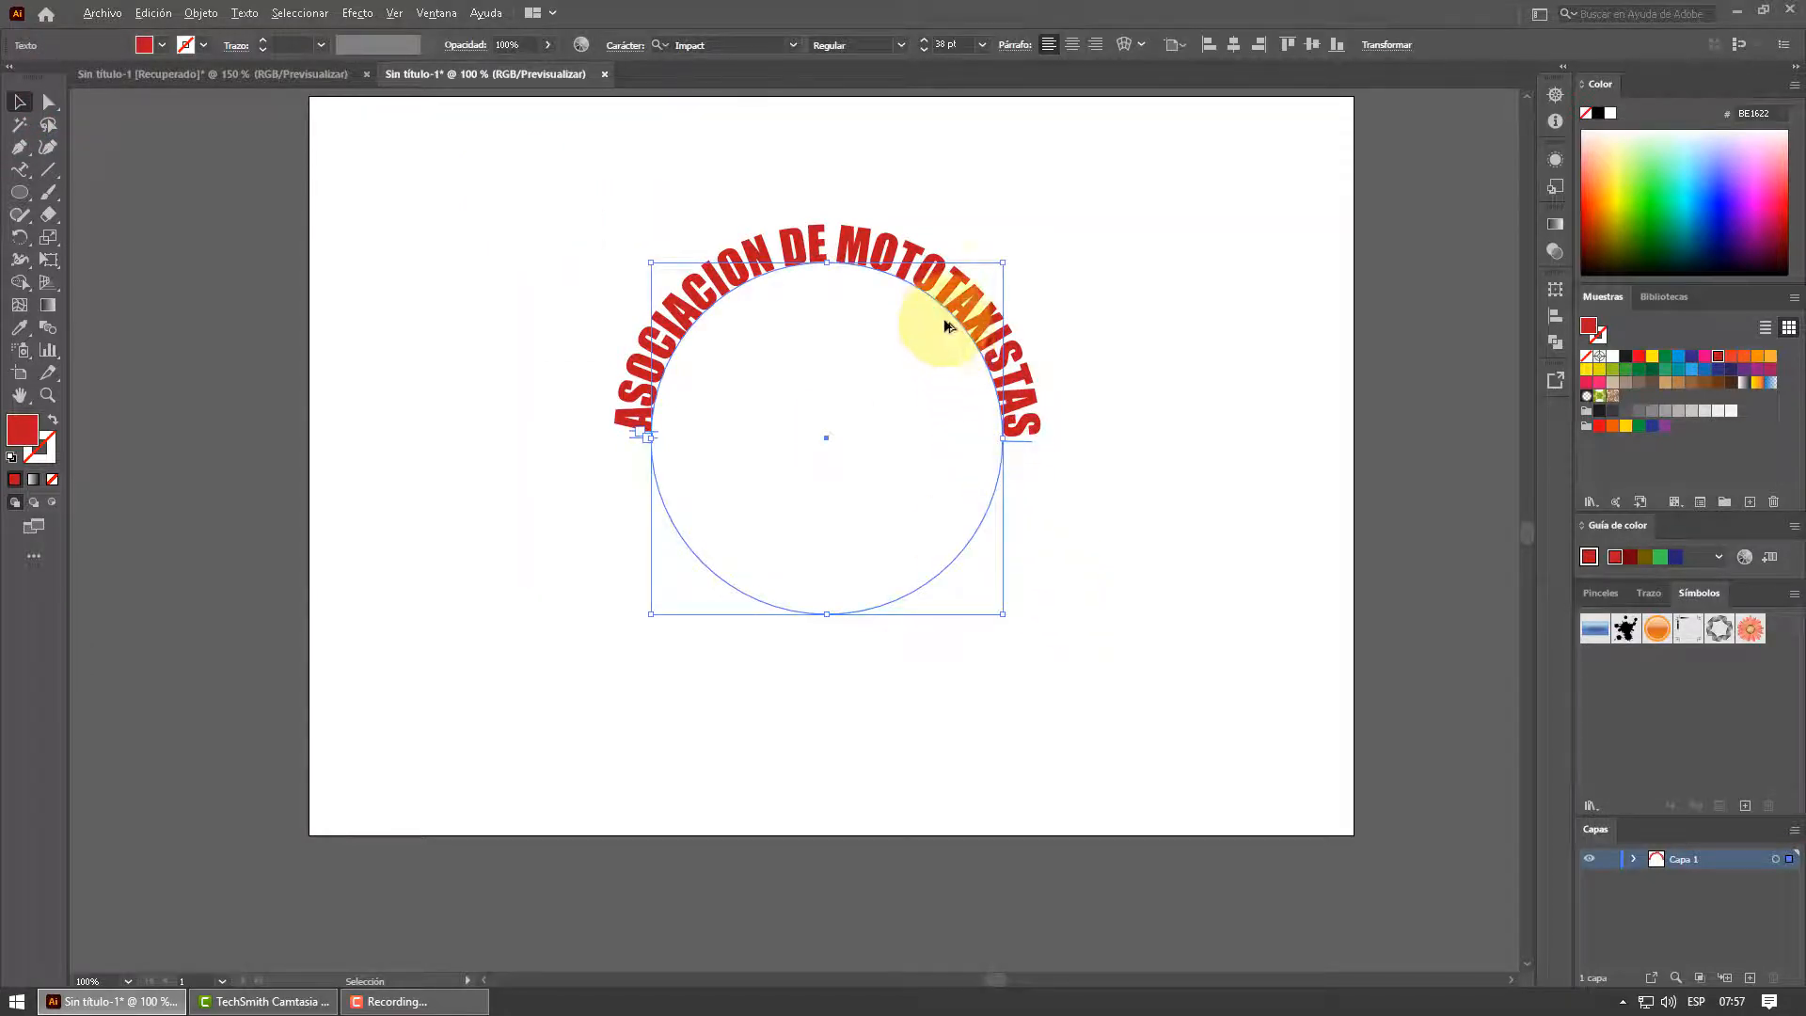
drag(950, 299, 1217, 617)
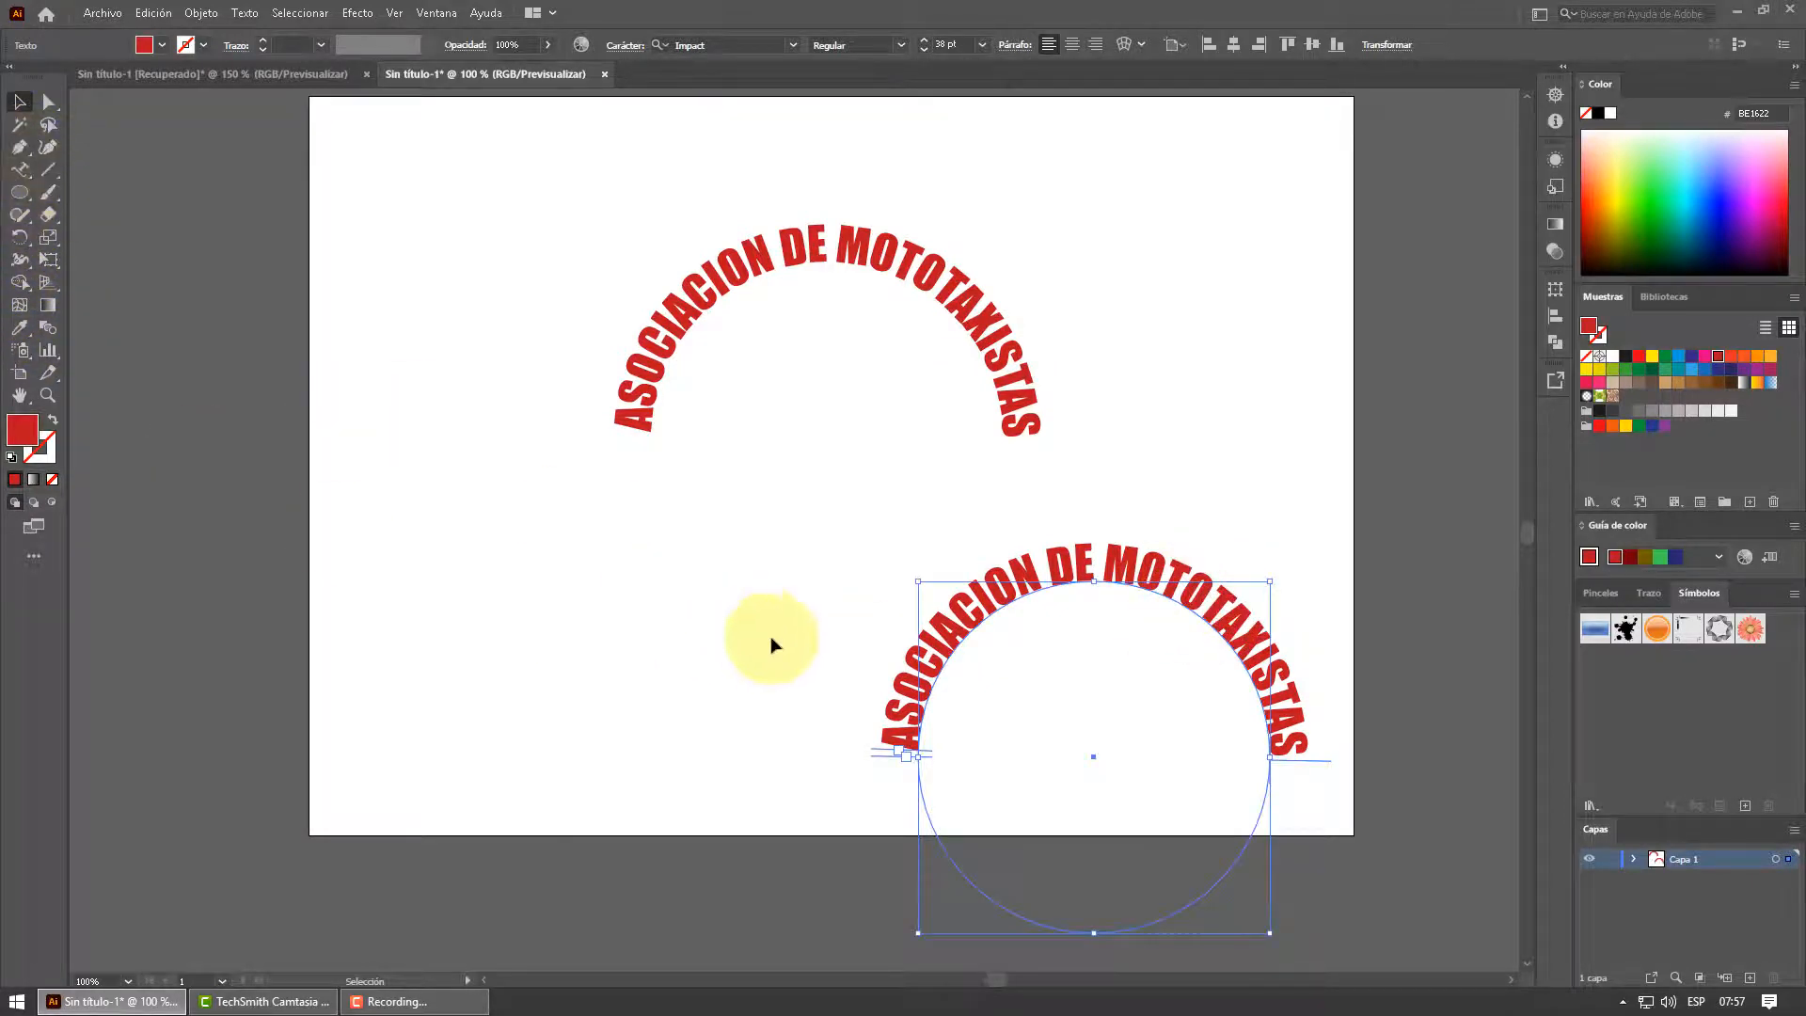
Recolor all the text on the duplicated circle black (1D1D1B)
click(20, 168)
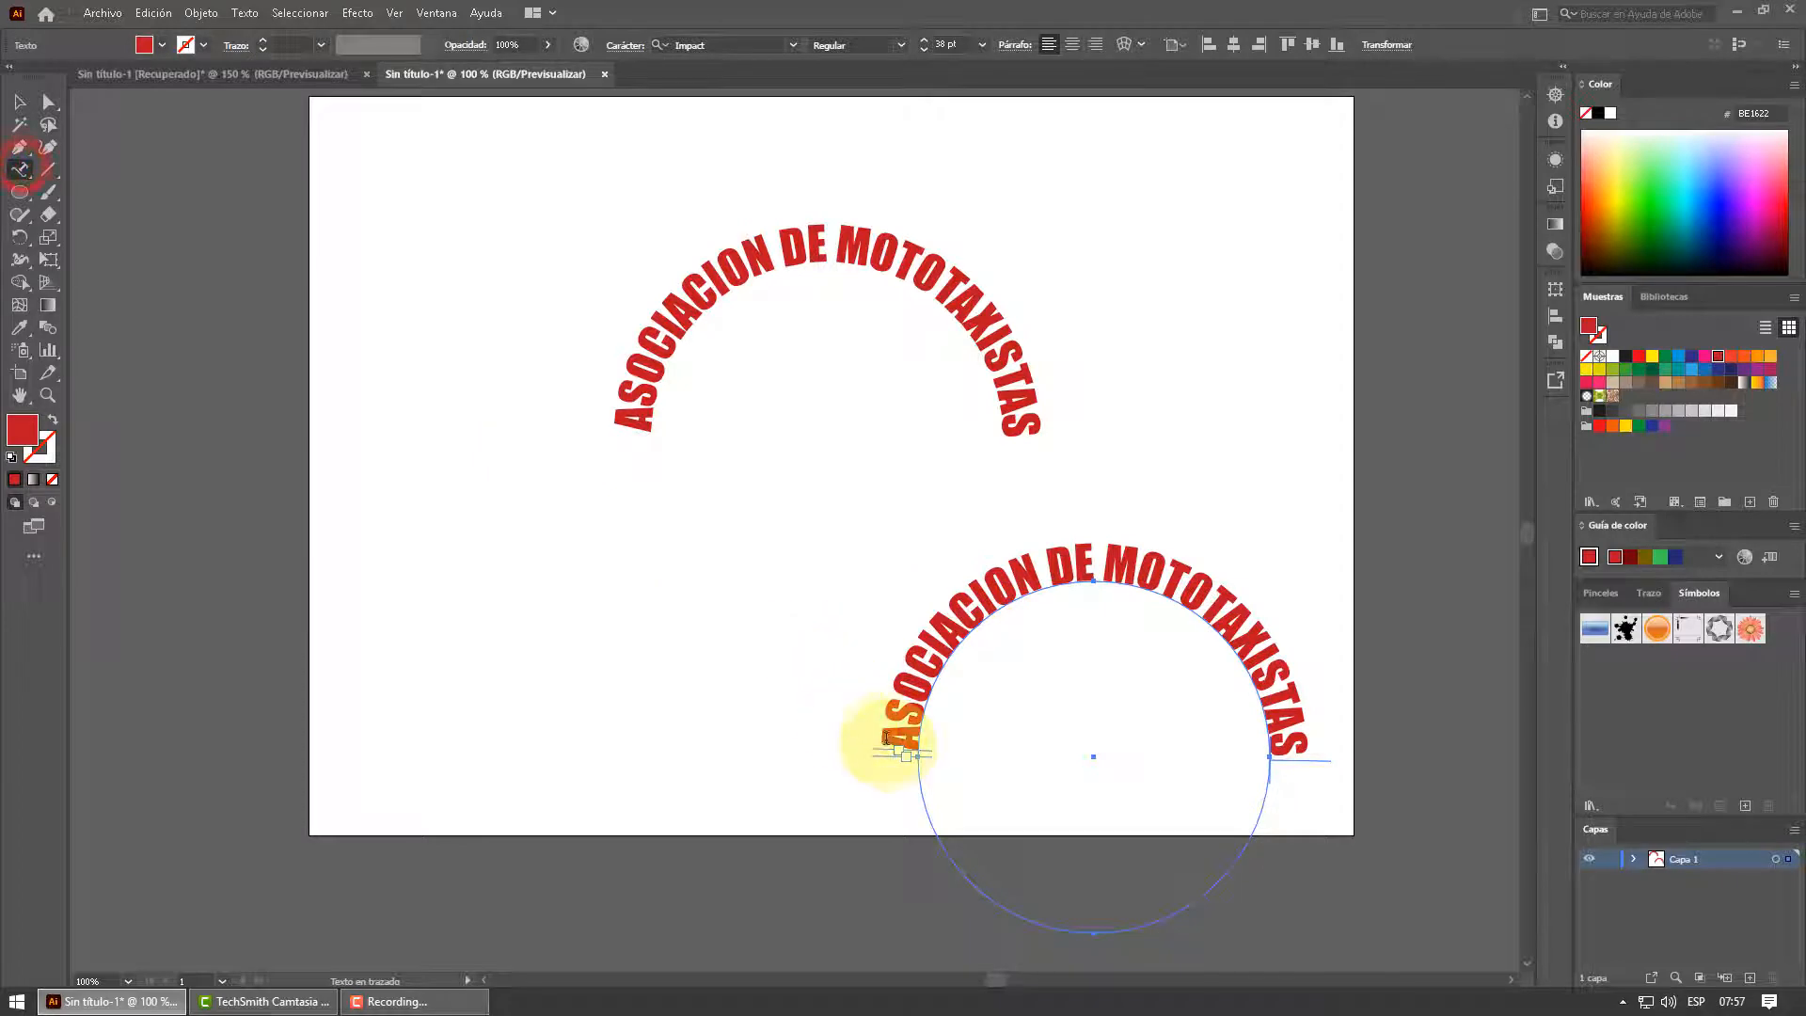
drag(891, 743, 1322, 765)
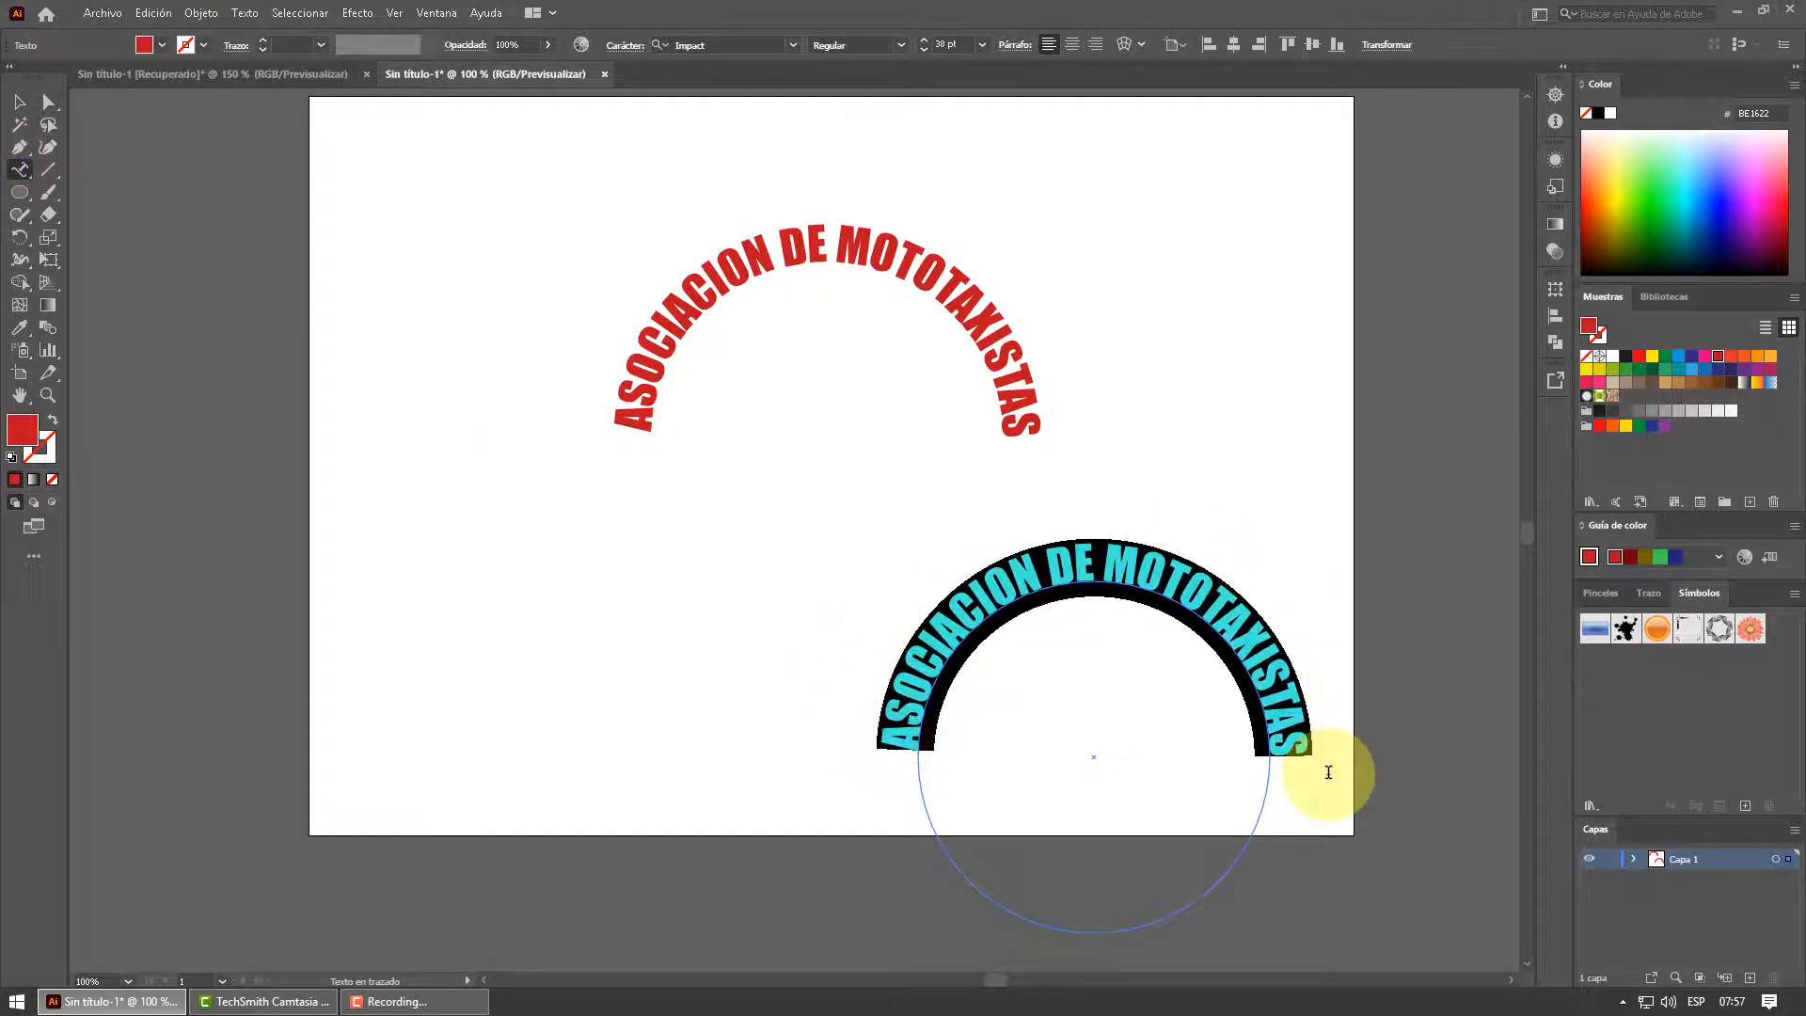
click(1626, 354)
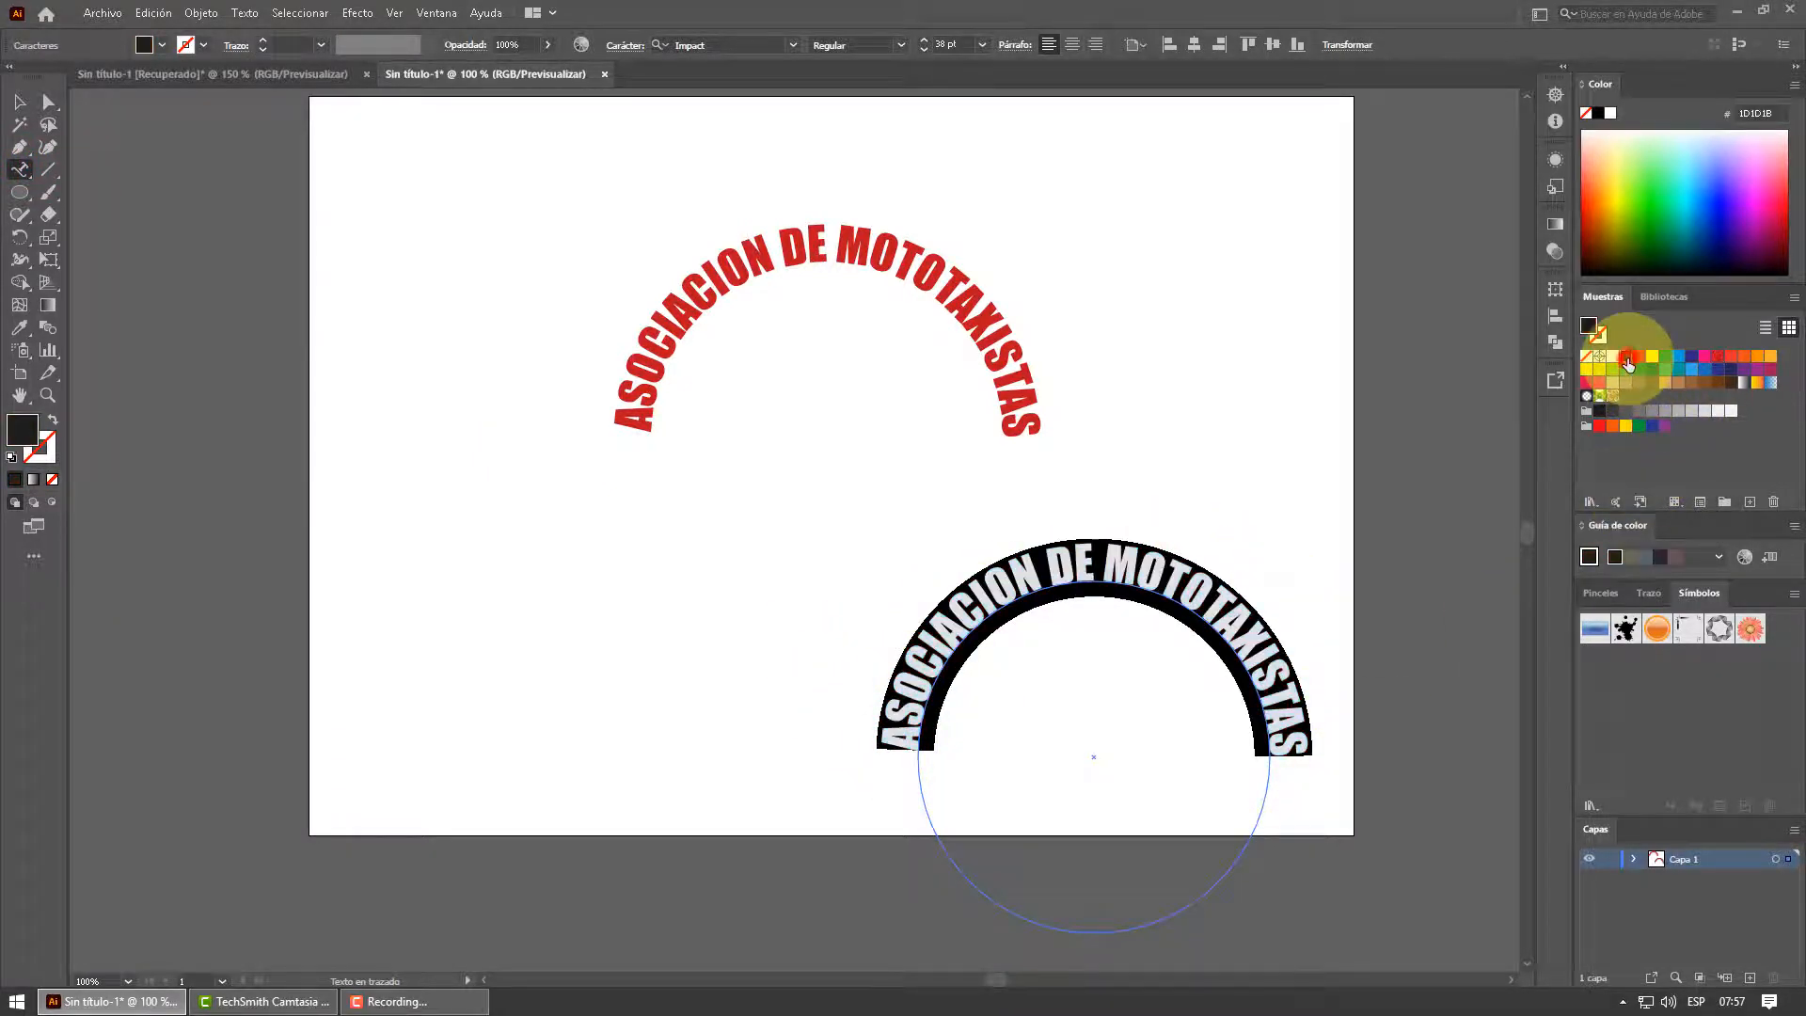
click(19, 102)
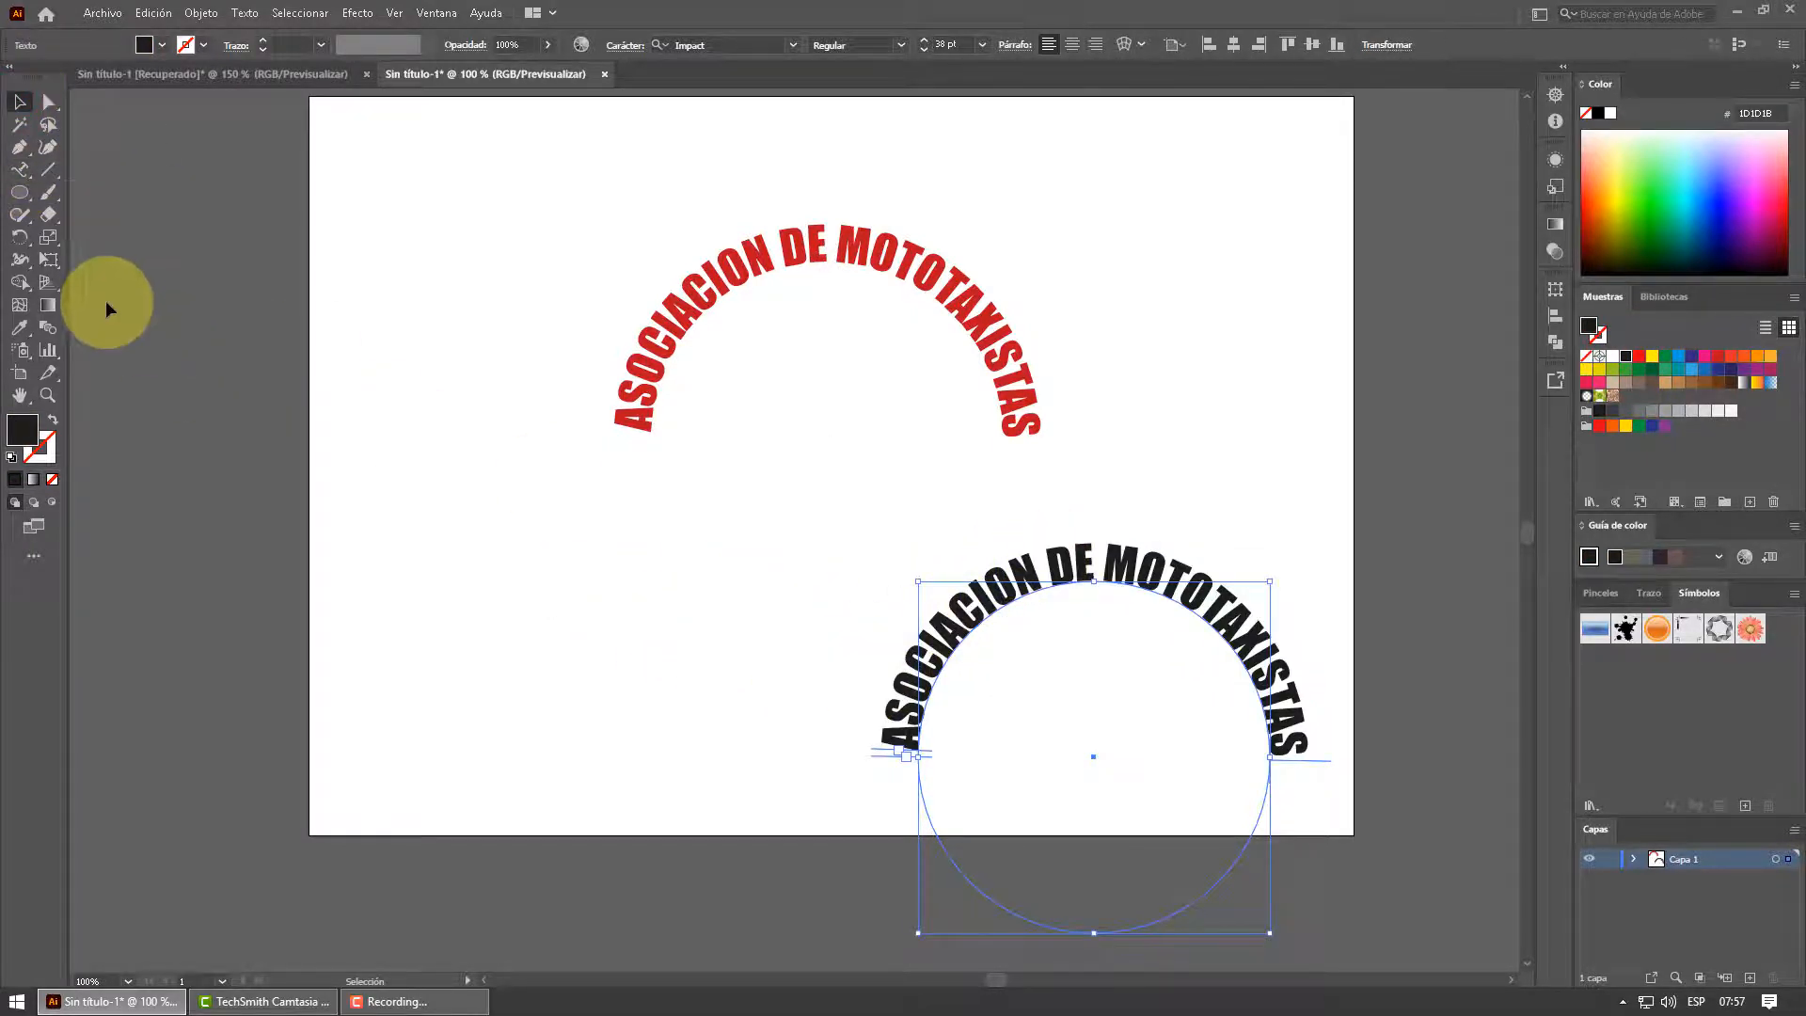
Replace the duplicated circle's text with "ANDRES AVELINO CACERES SAC"
click(22, 173)
drag(887, 736, 1324, 743)
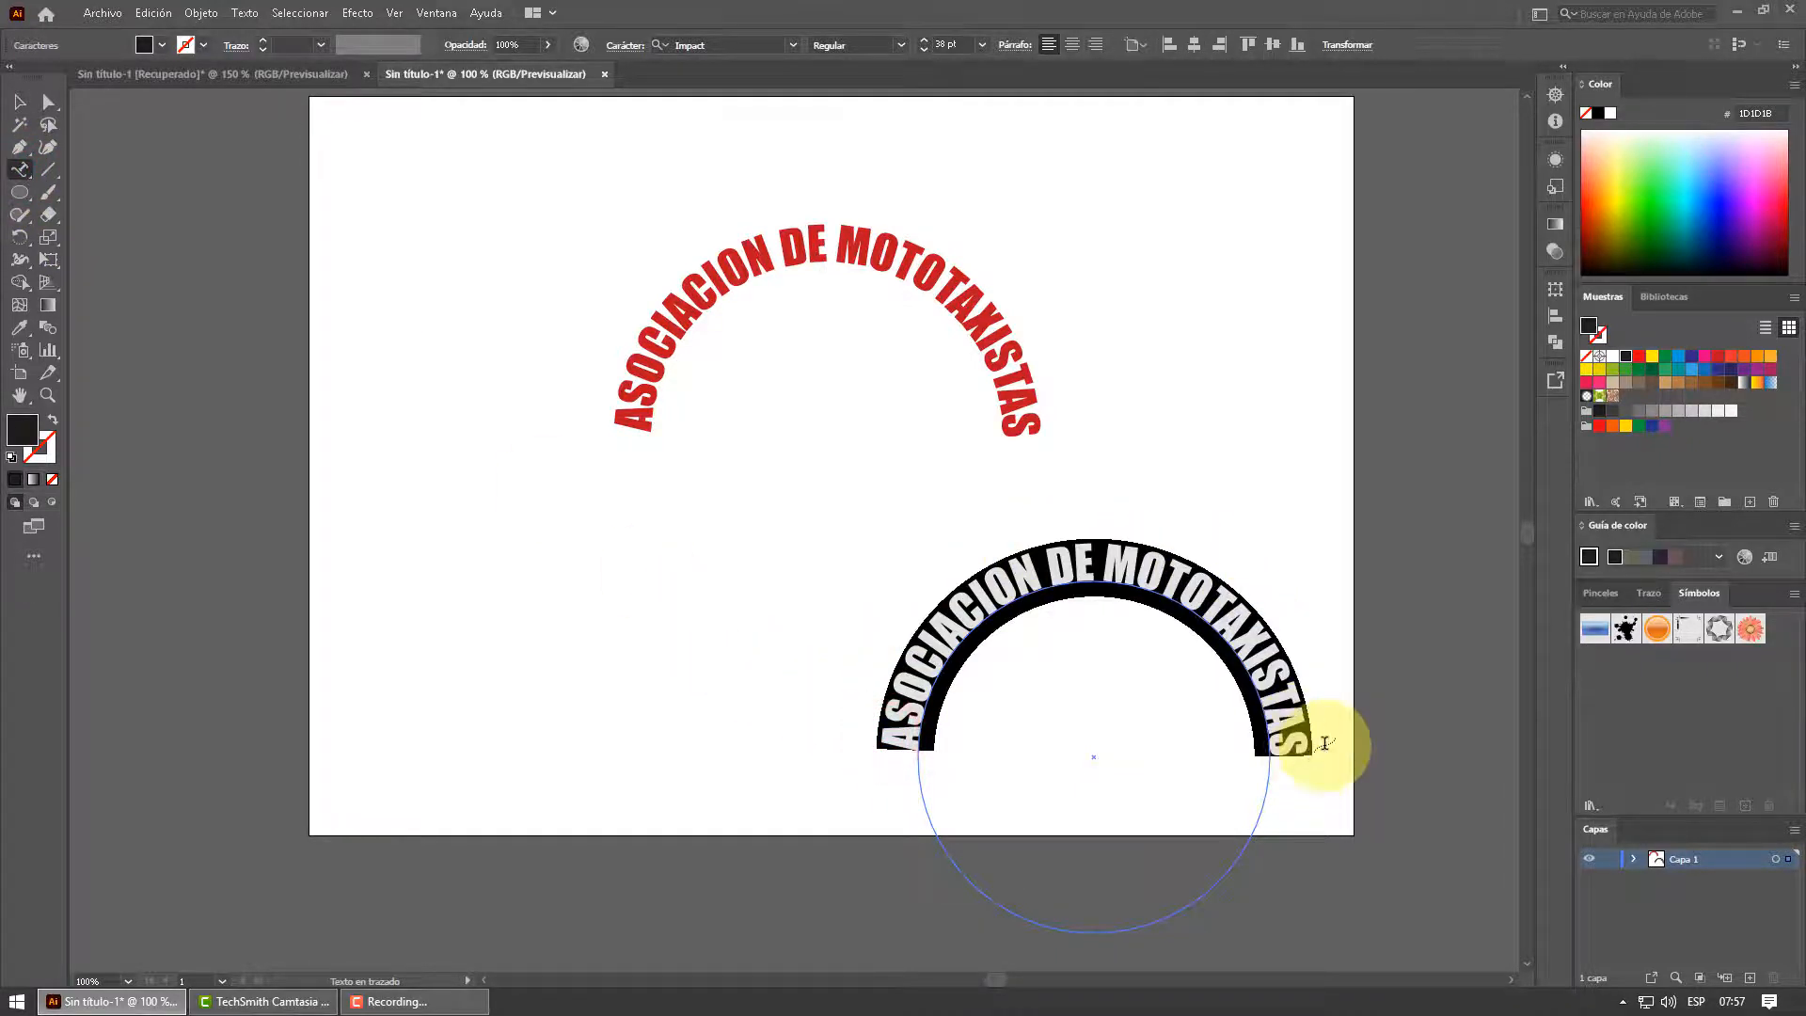
text(ANDRES AVELINO CACERES SAC)
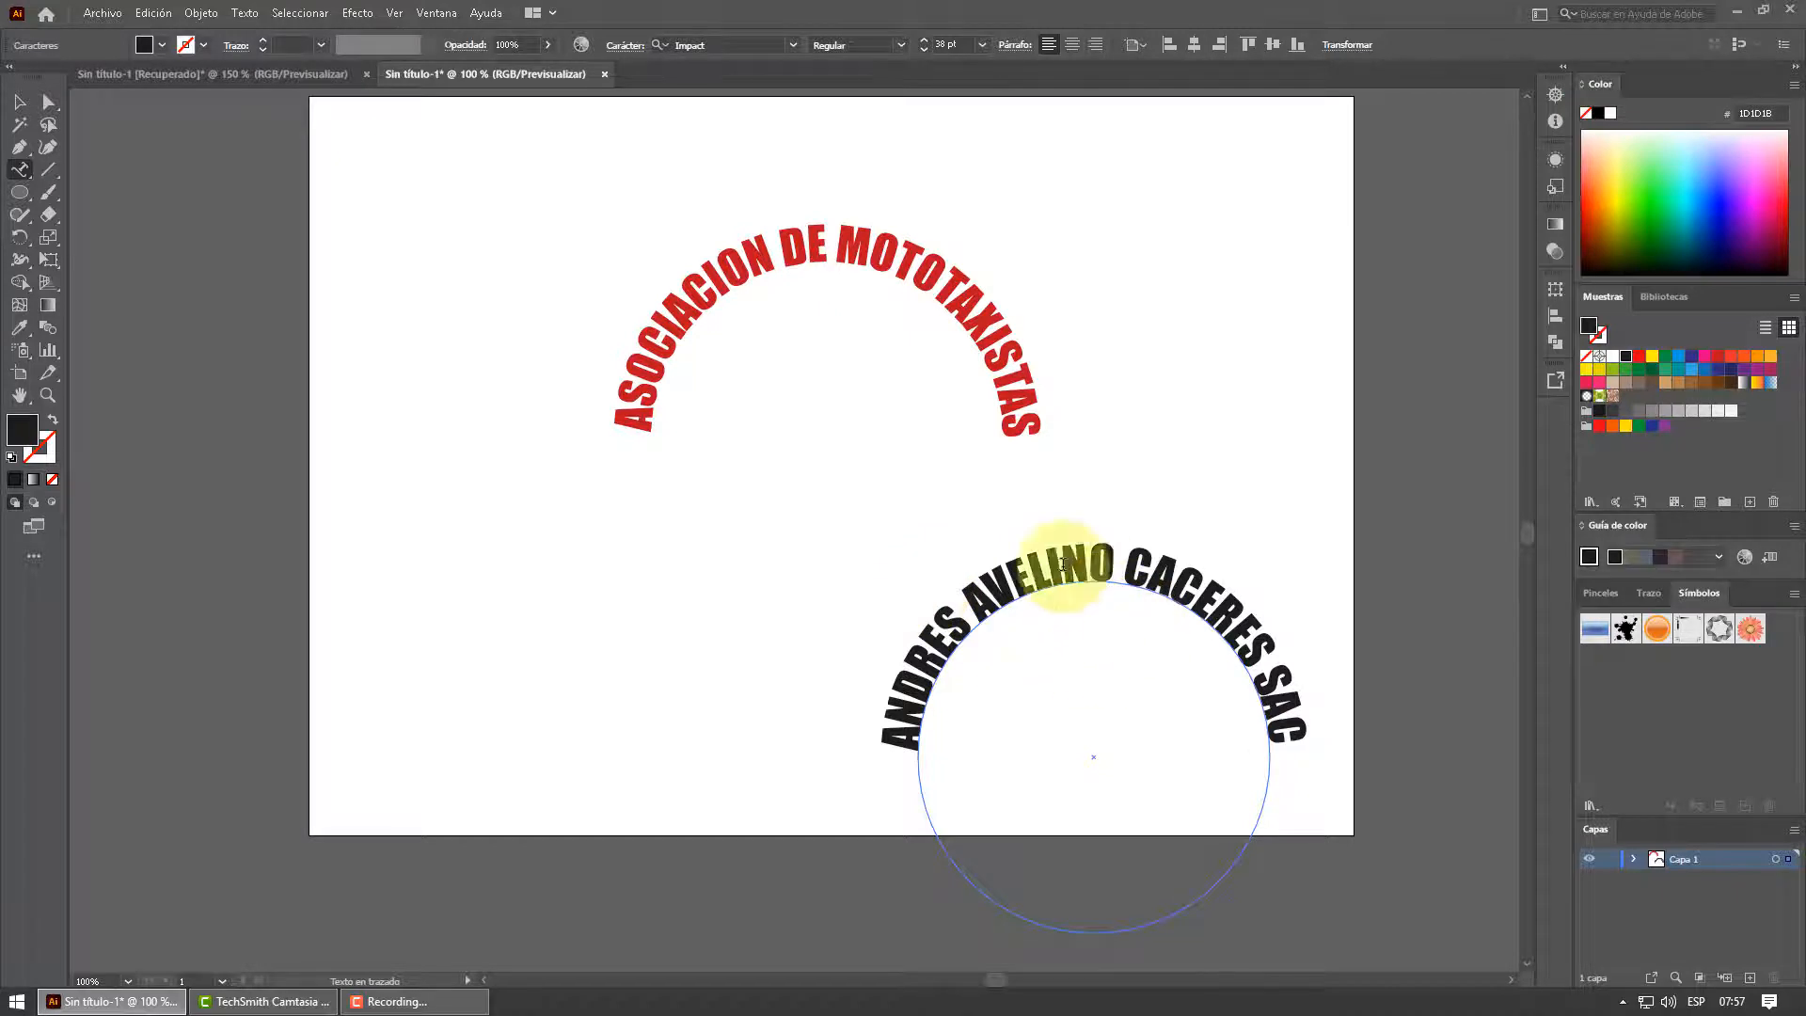
Move the black circular text beneath the red arc, roughly centered under it
click(18, 101)
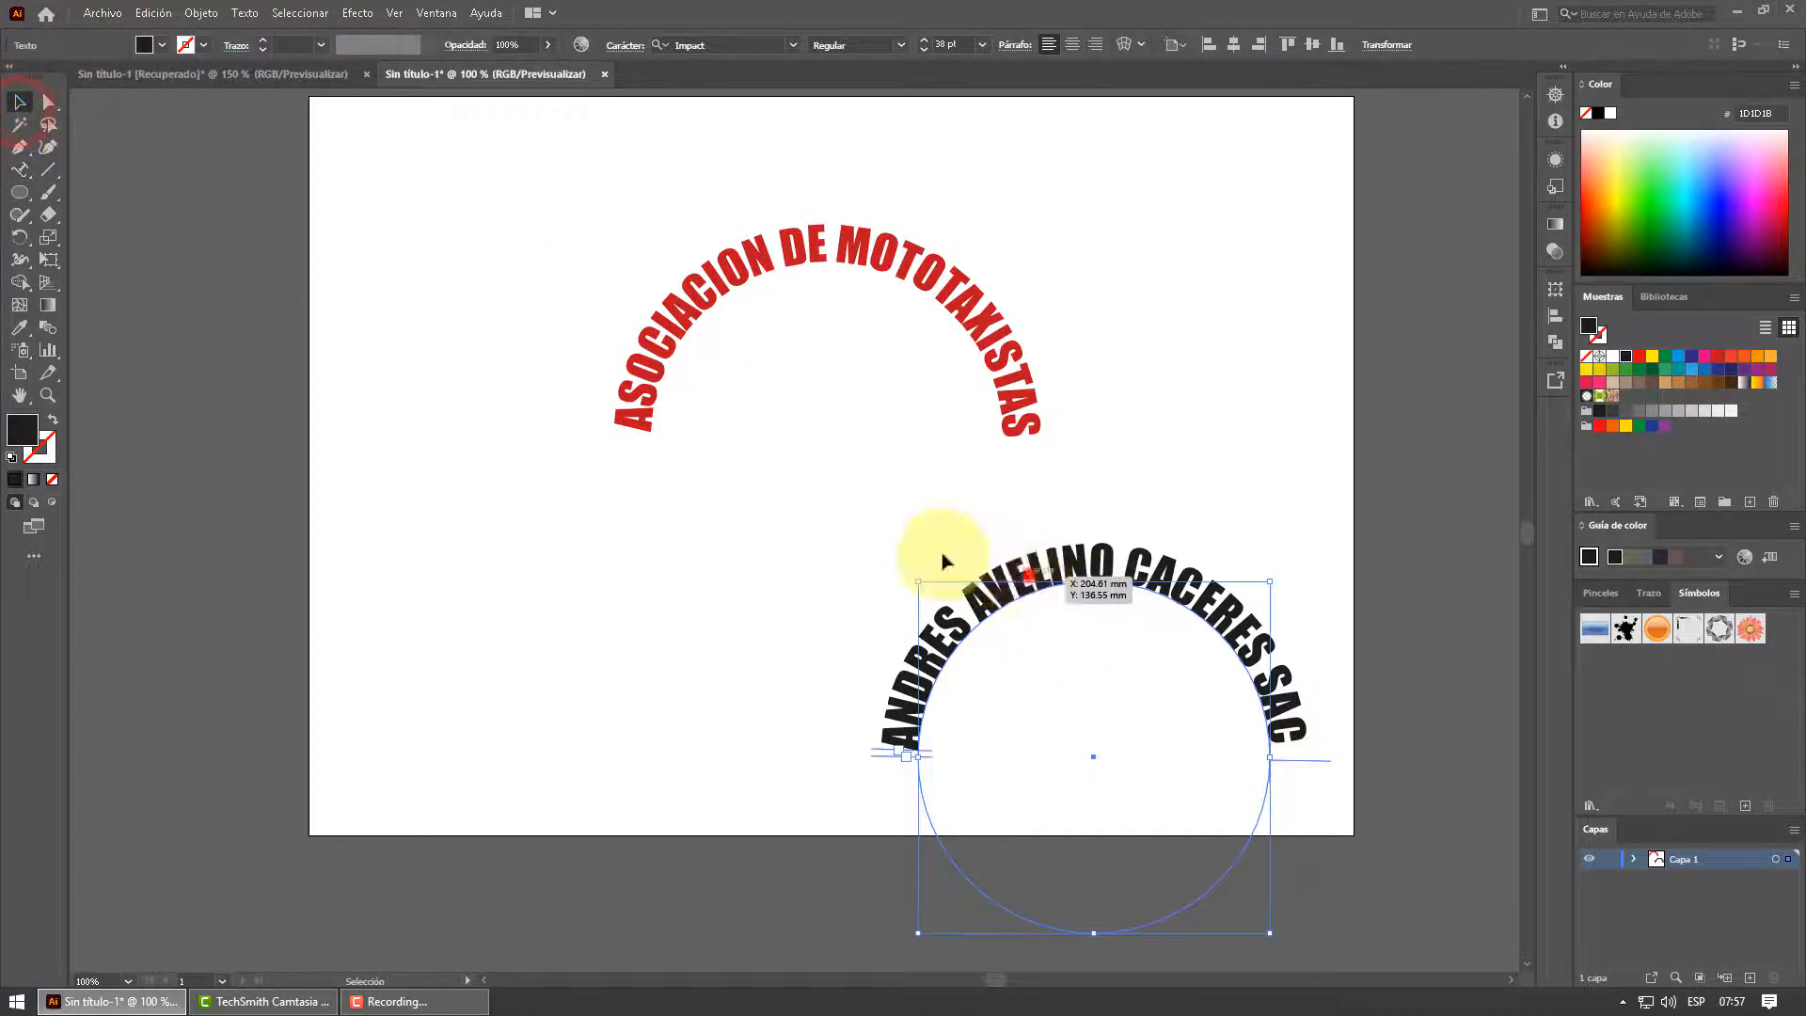
drag(943, 561, 771, 484)
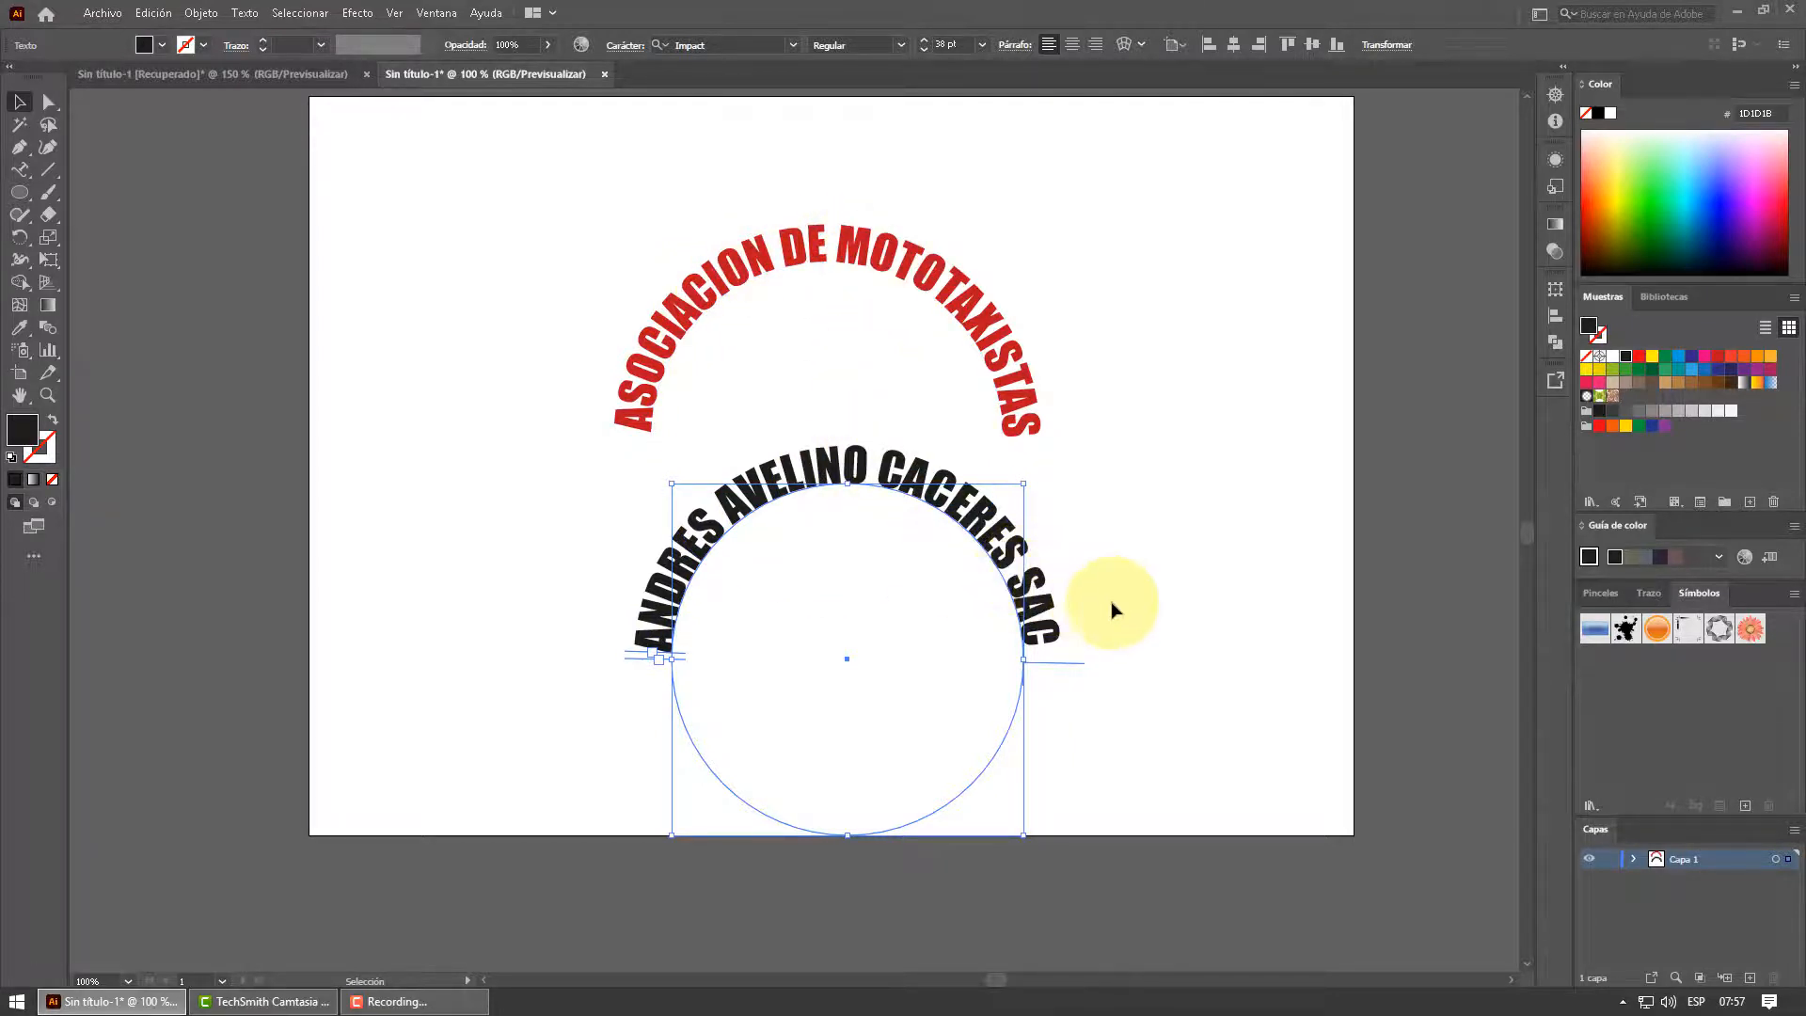
click(1139, 607)
Flip the black text to the lower half of its circle with the path text options, aligning it to the path by "Trazo ascendente"
click(973, 522)
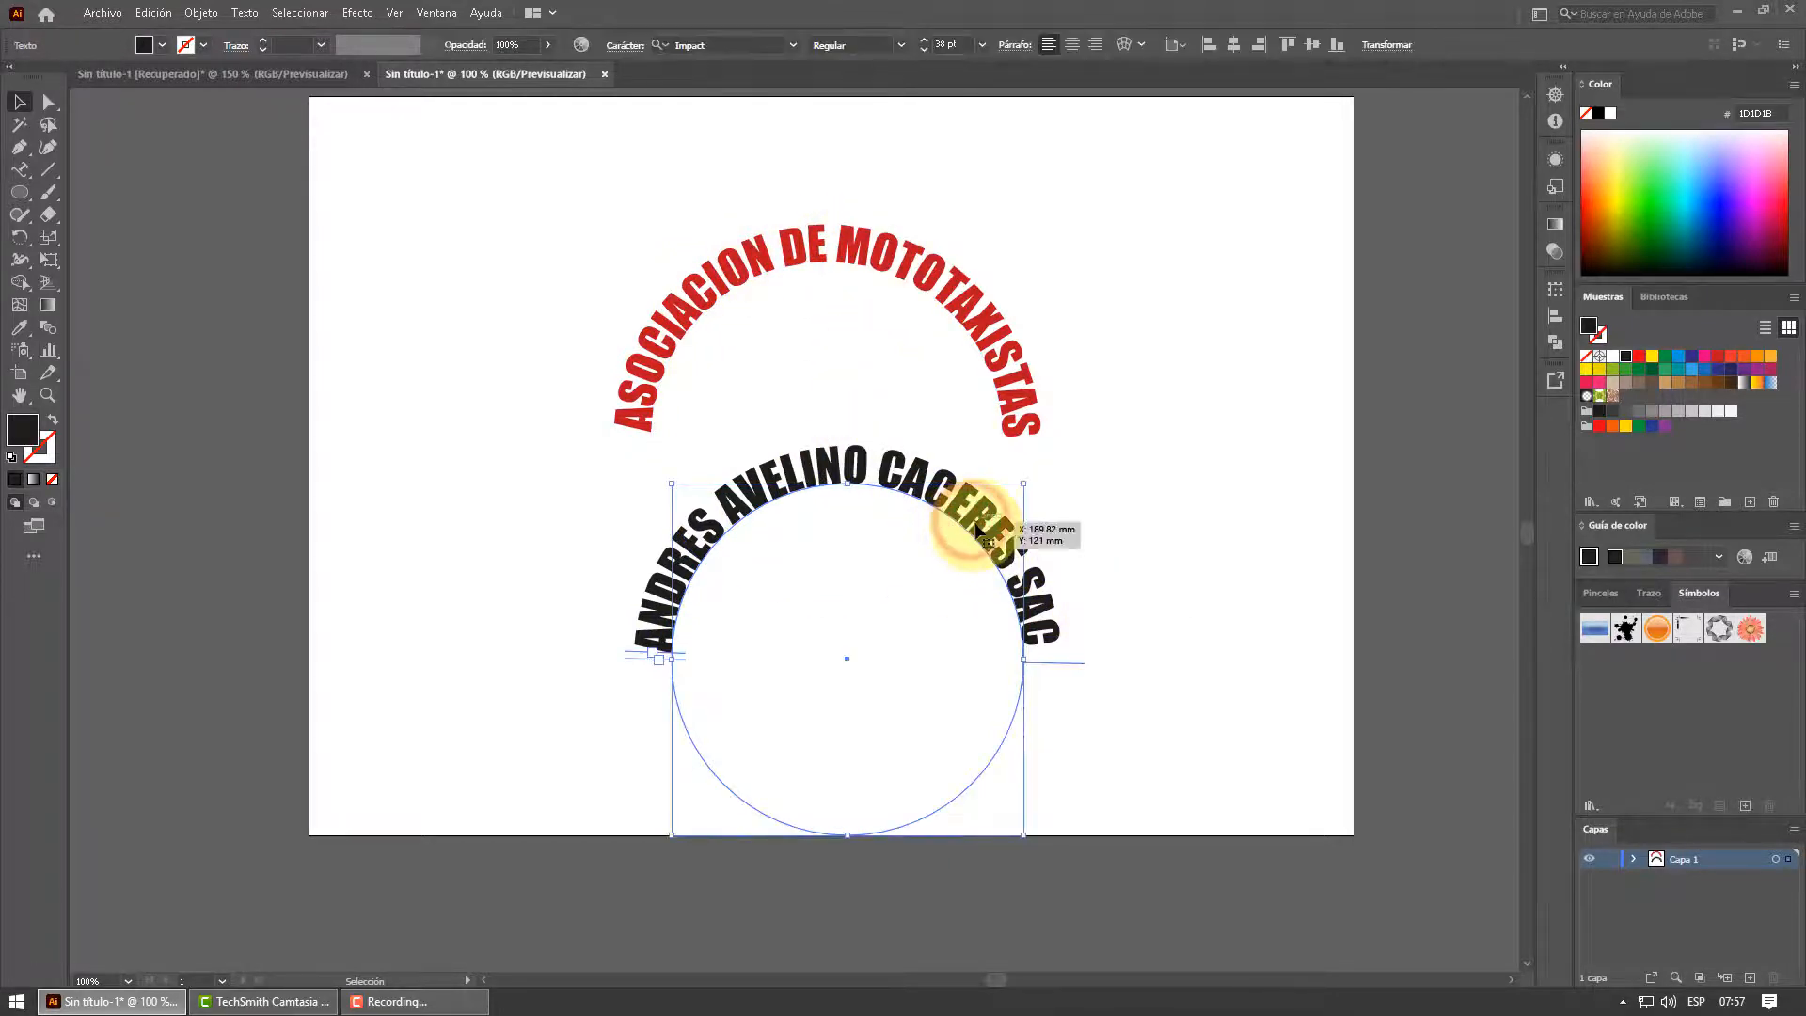
click(243, 14)
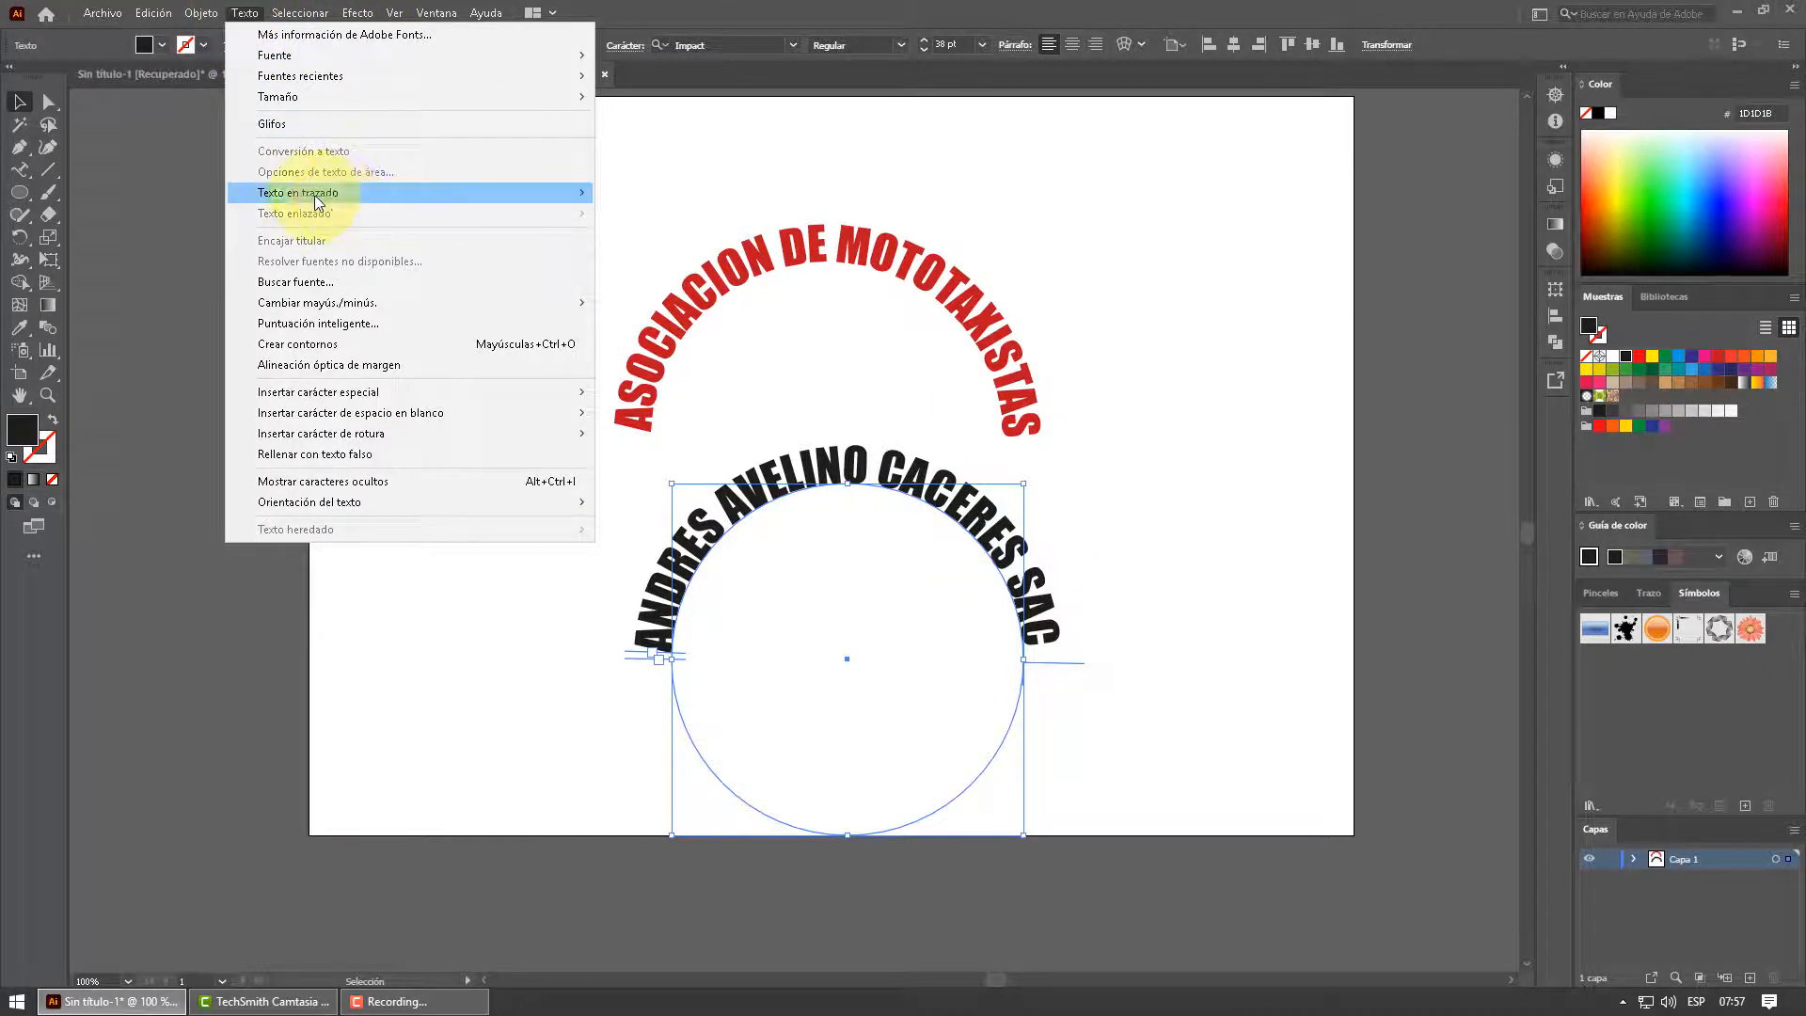
mouse_move(315, 198)
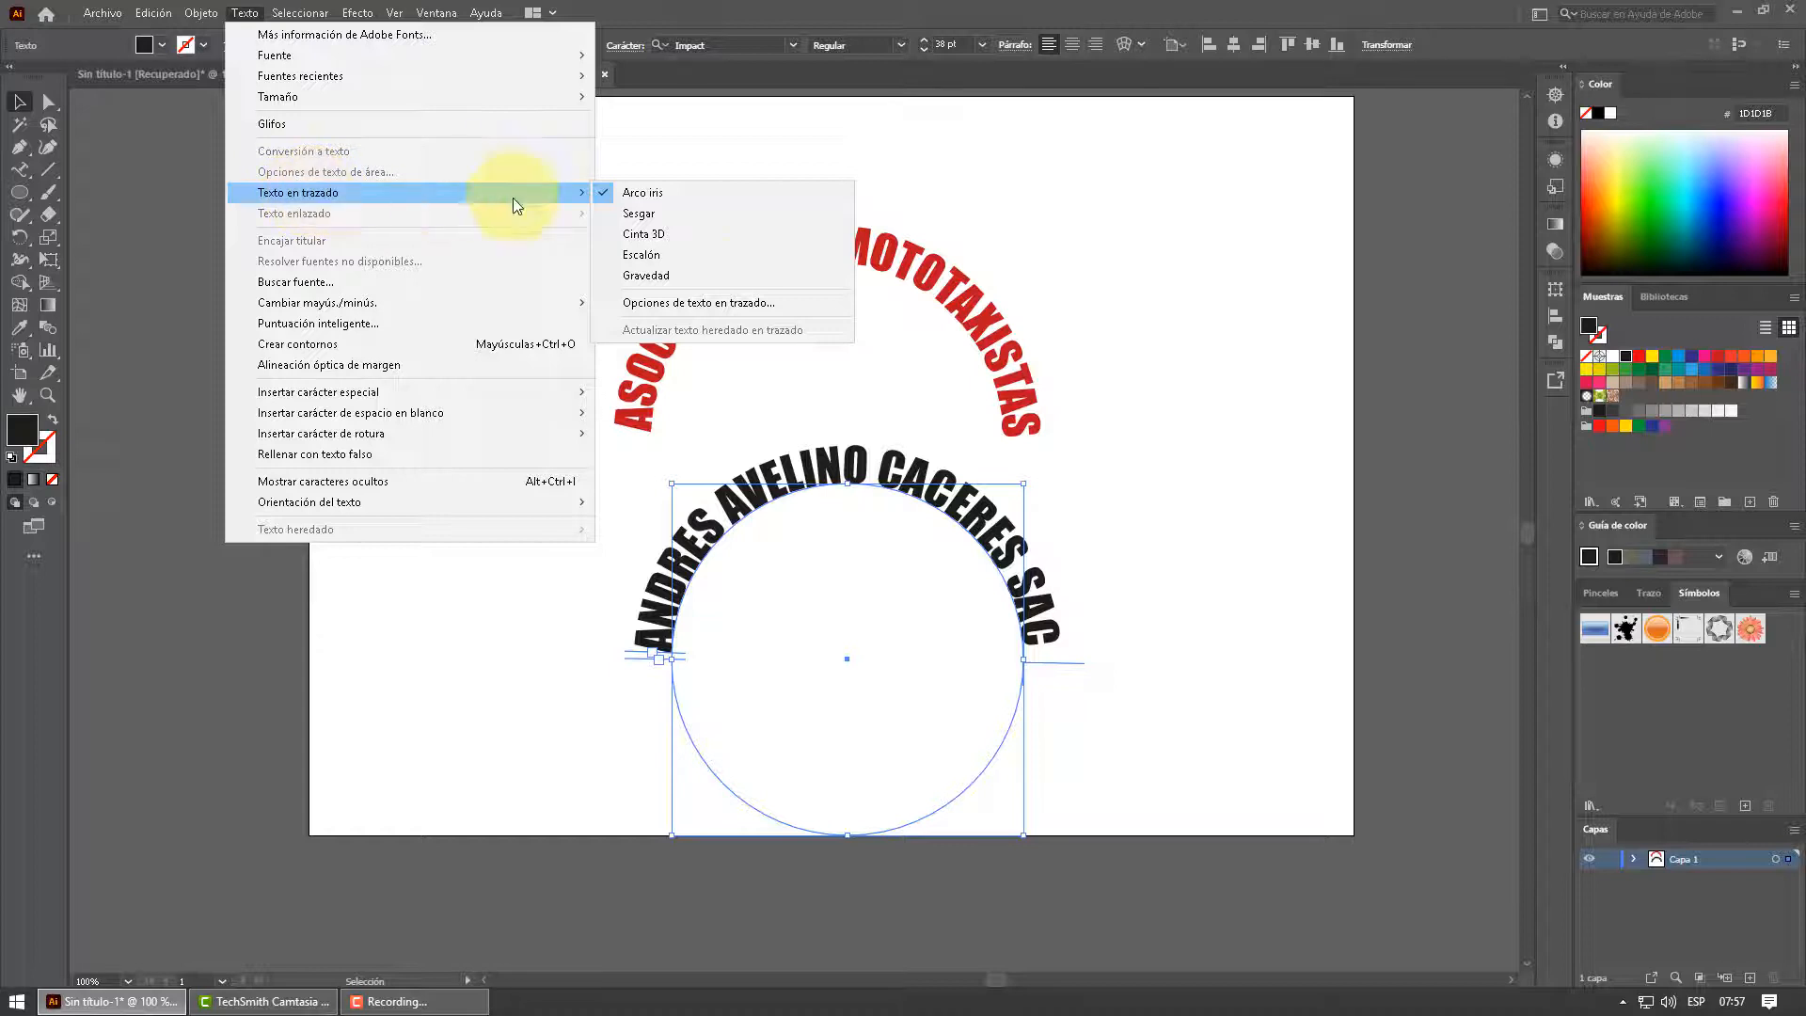
click(698, 302)
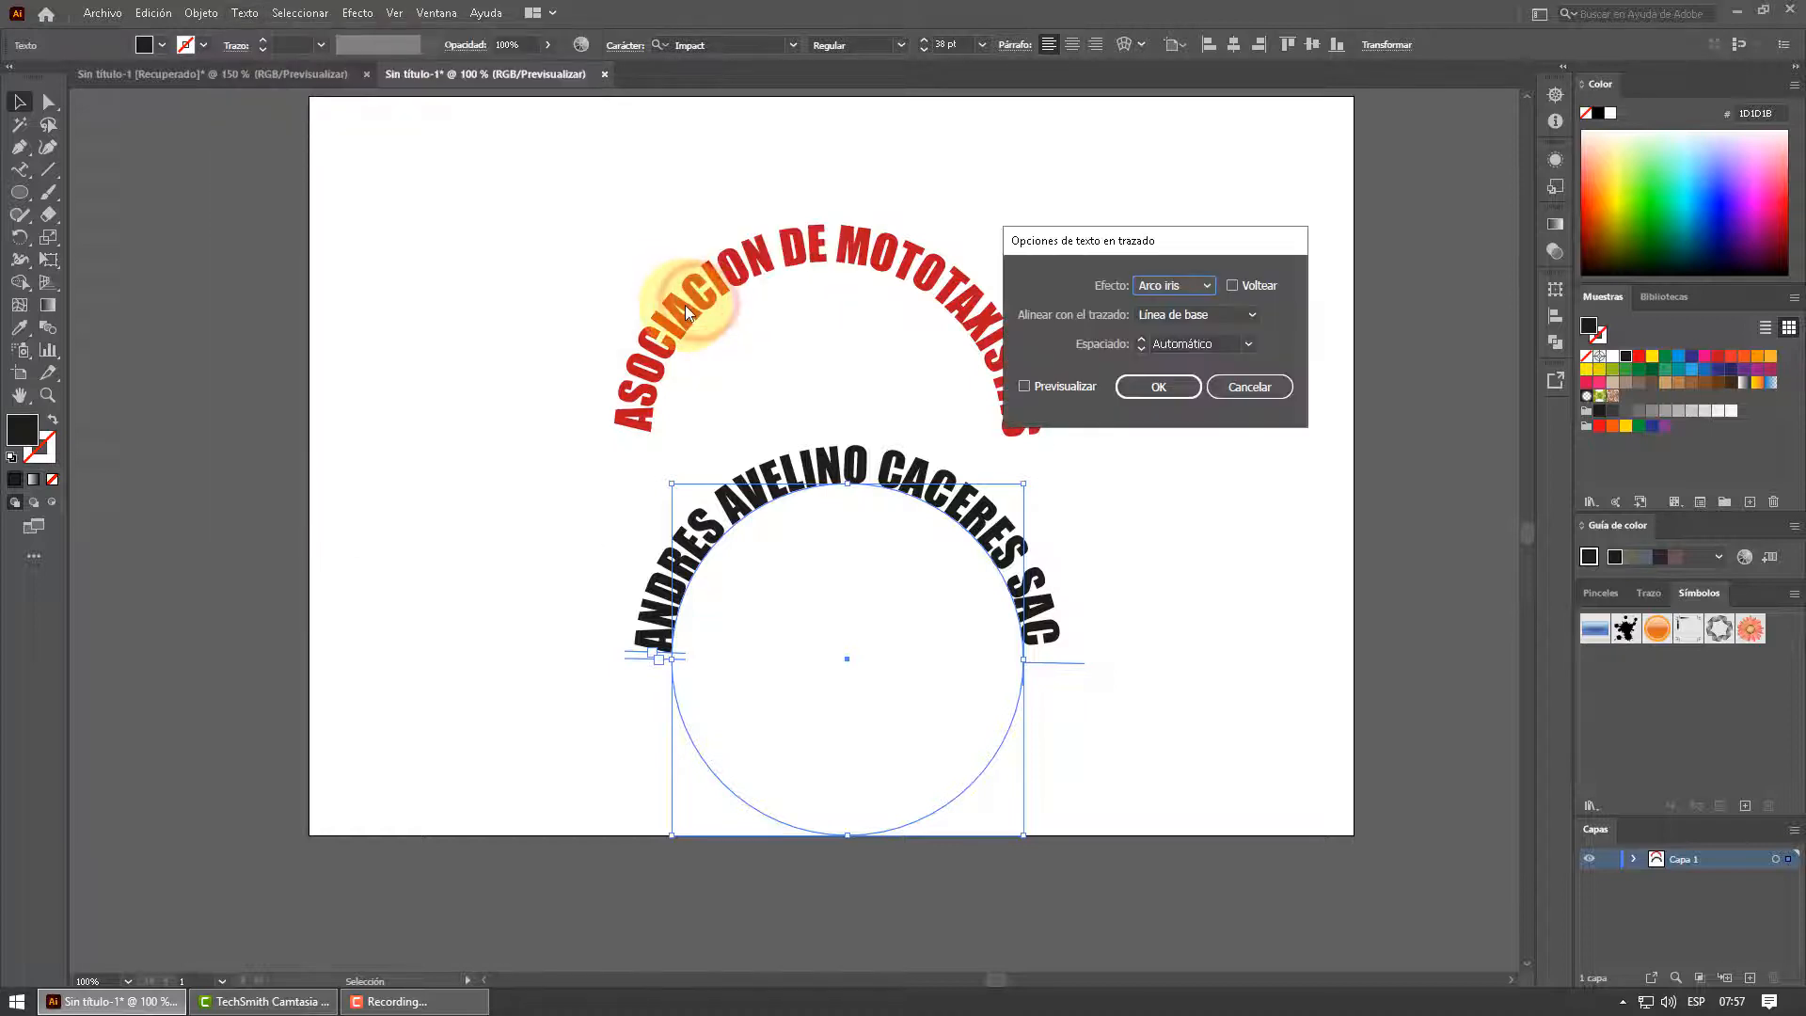
click(1064, 387)
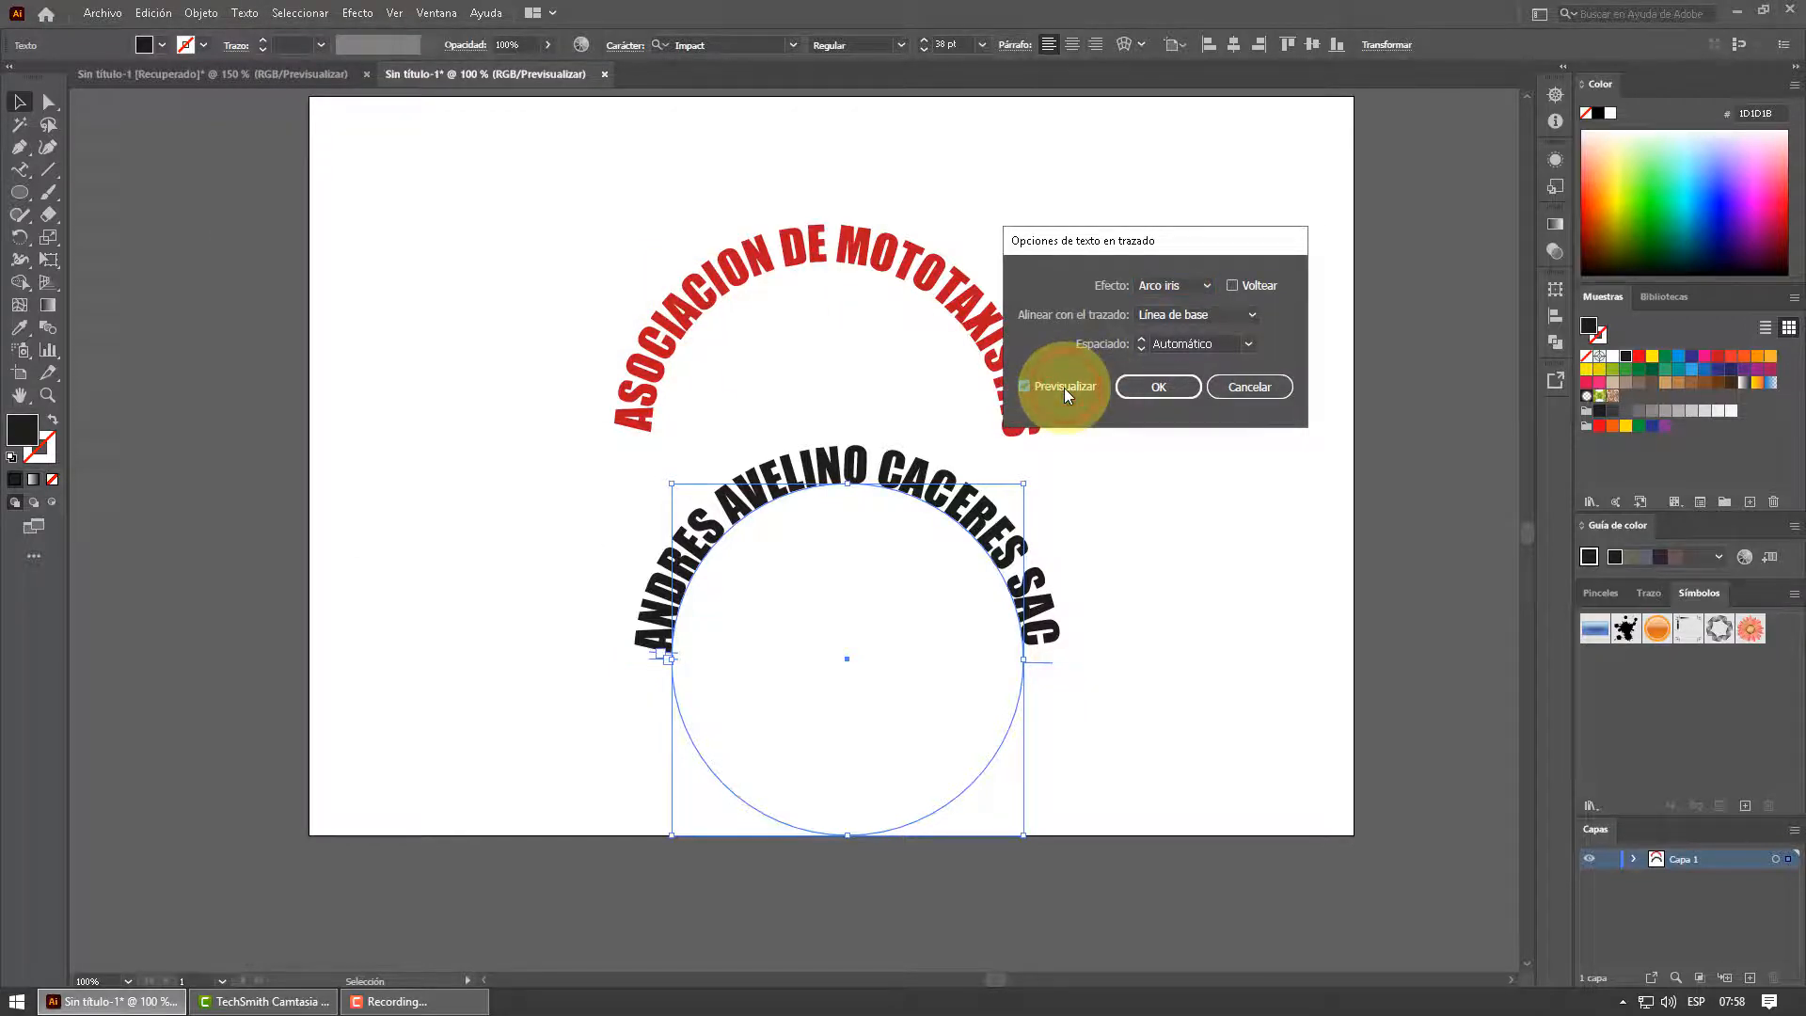
click(1243, 292)
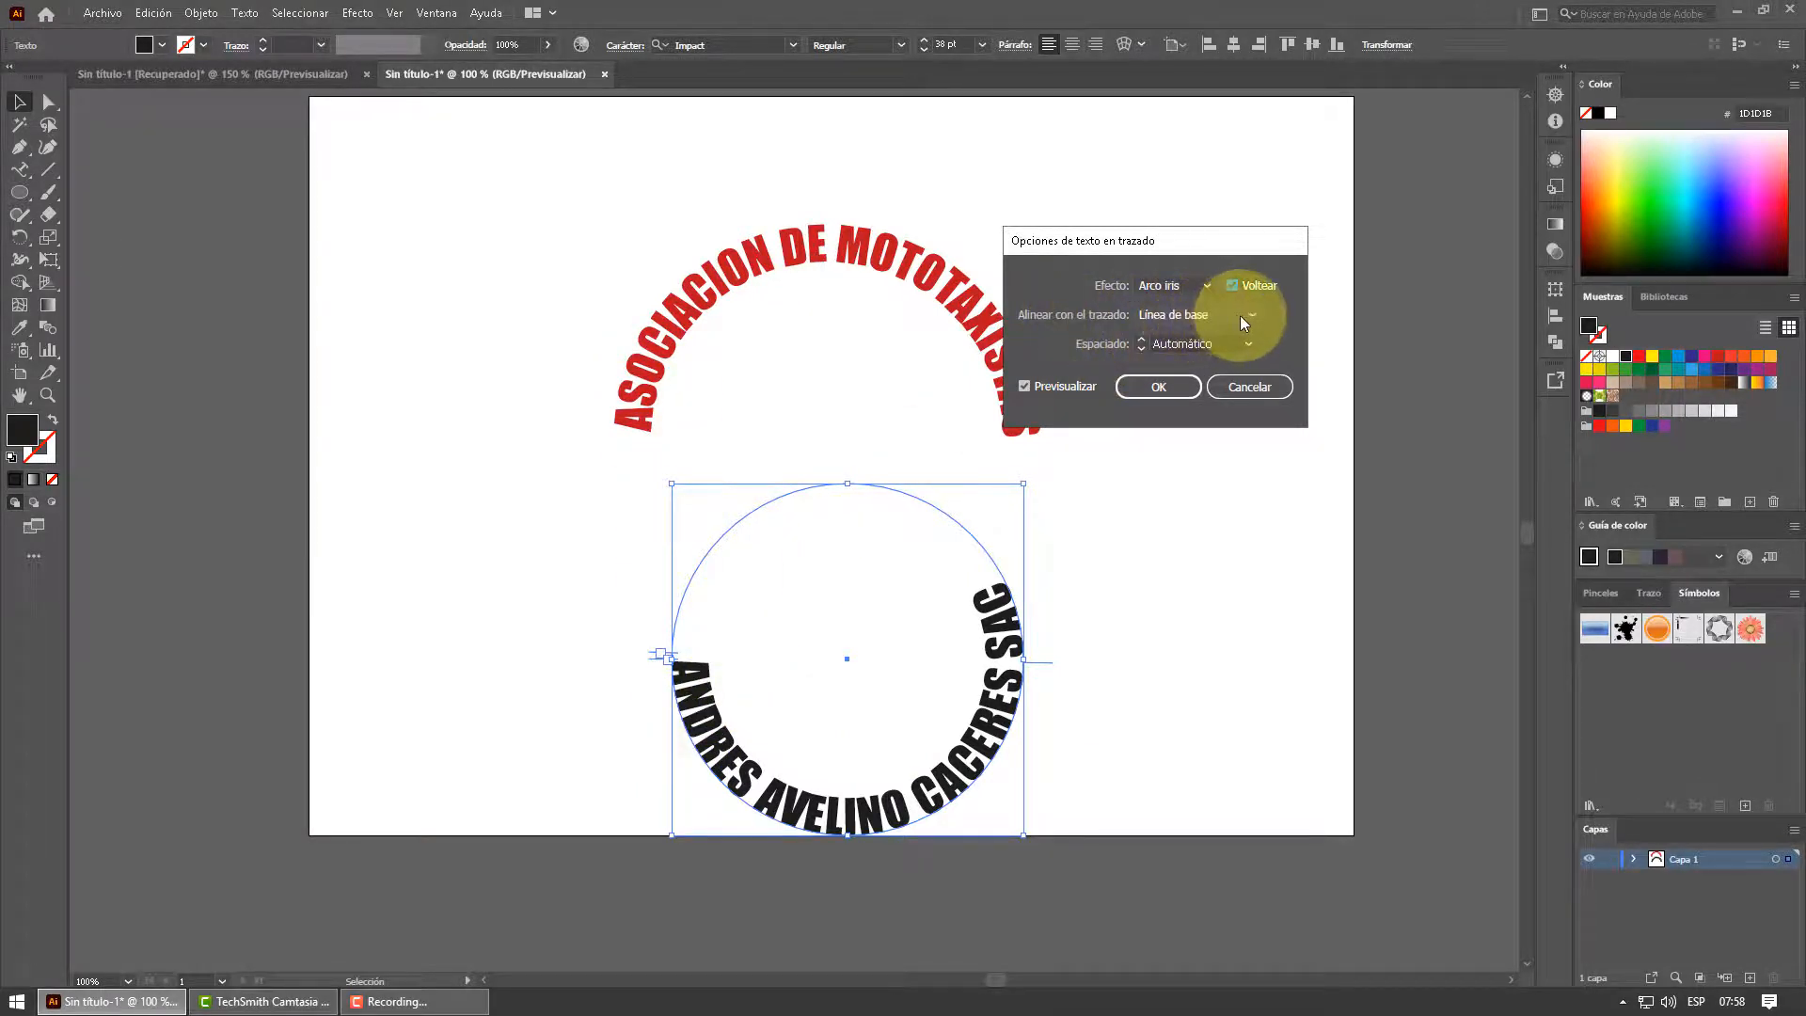
click(1207, 316)
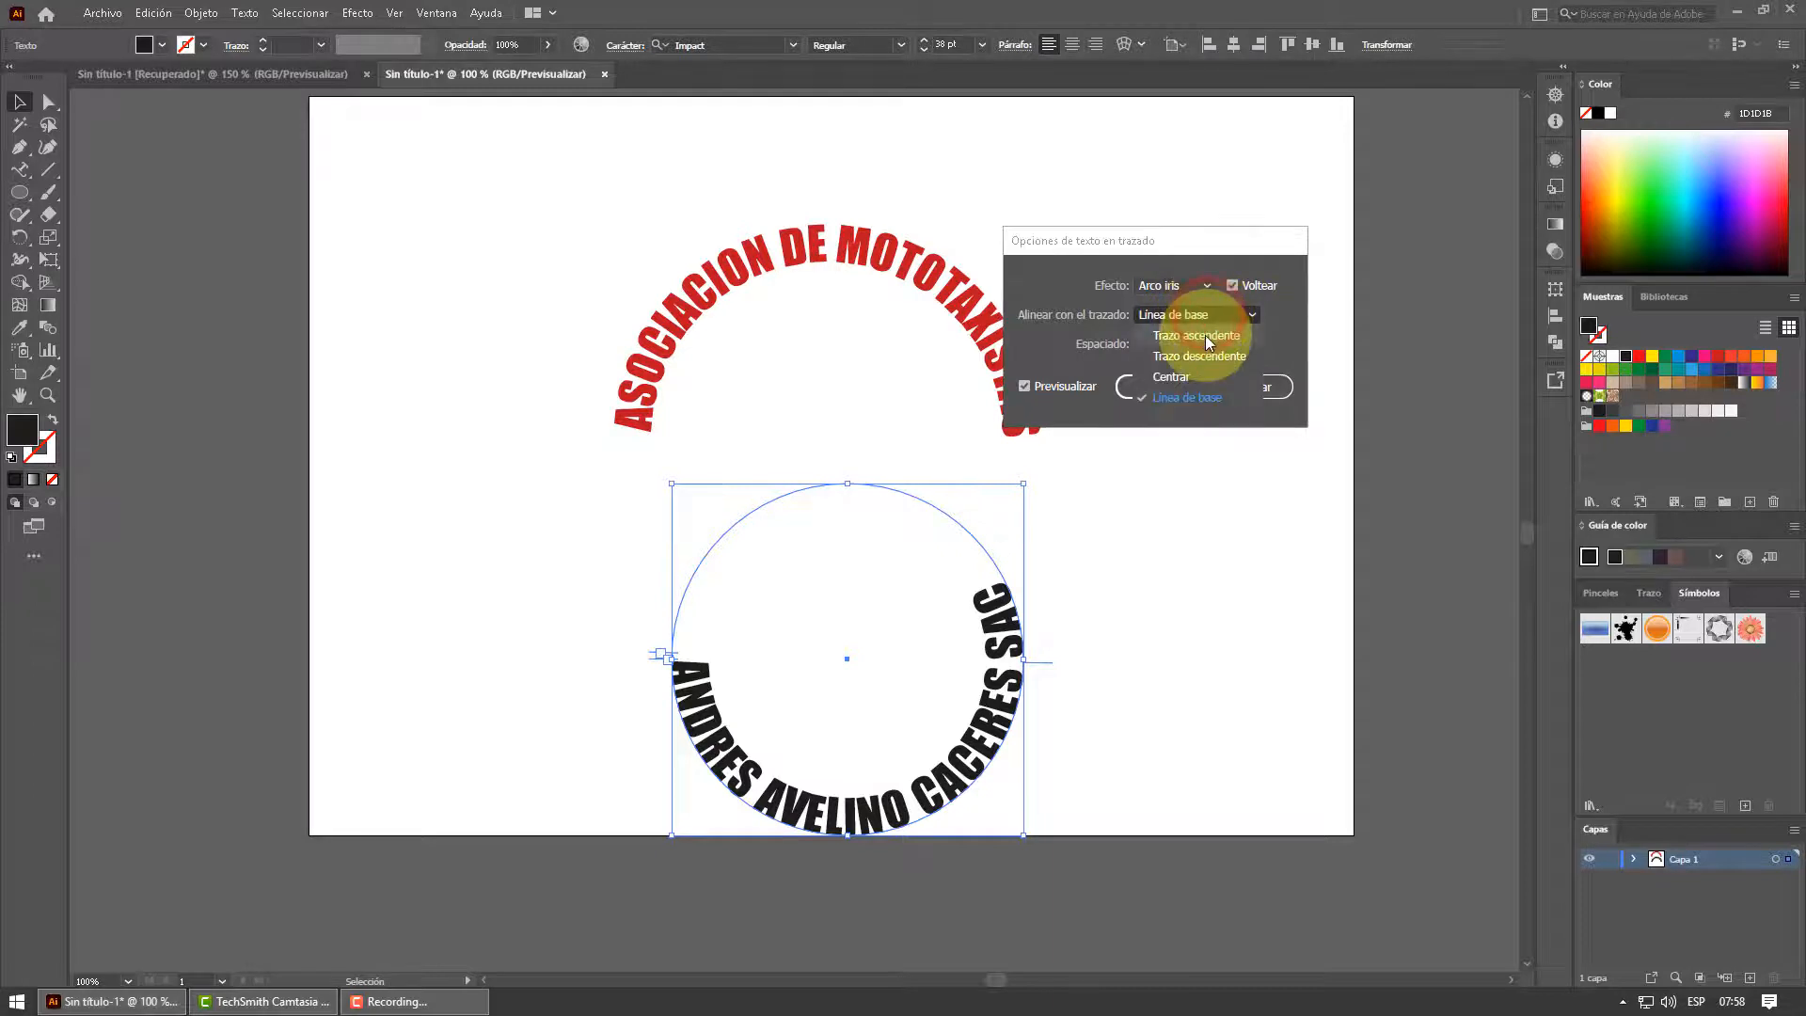
click(1204, 336)
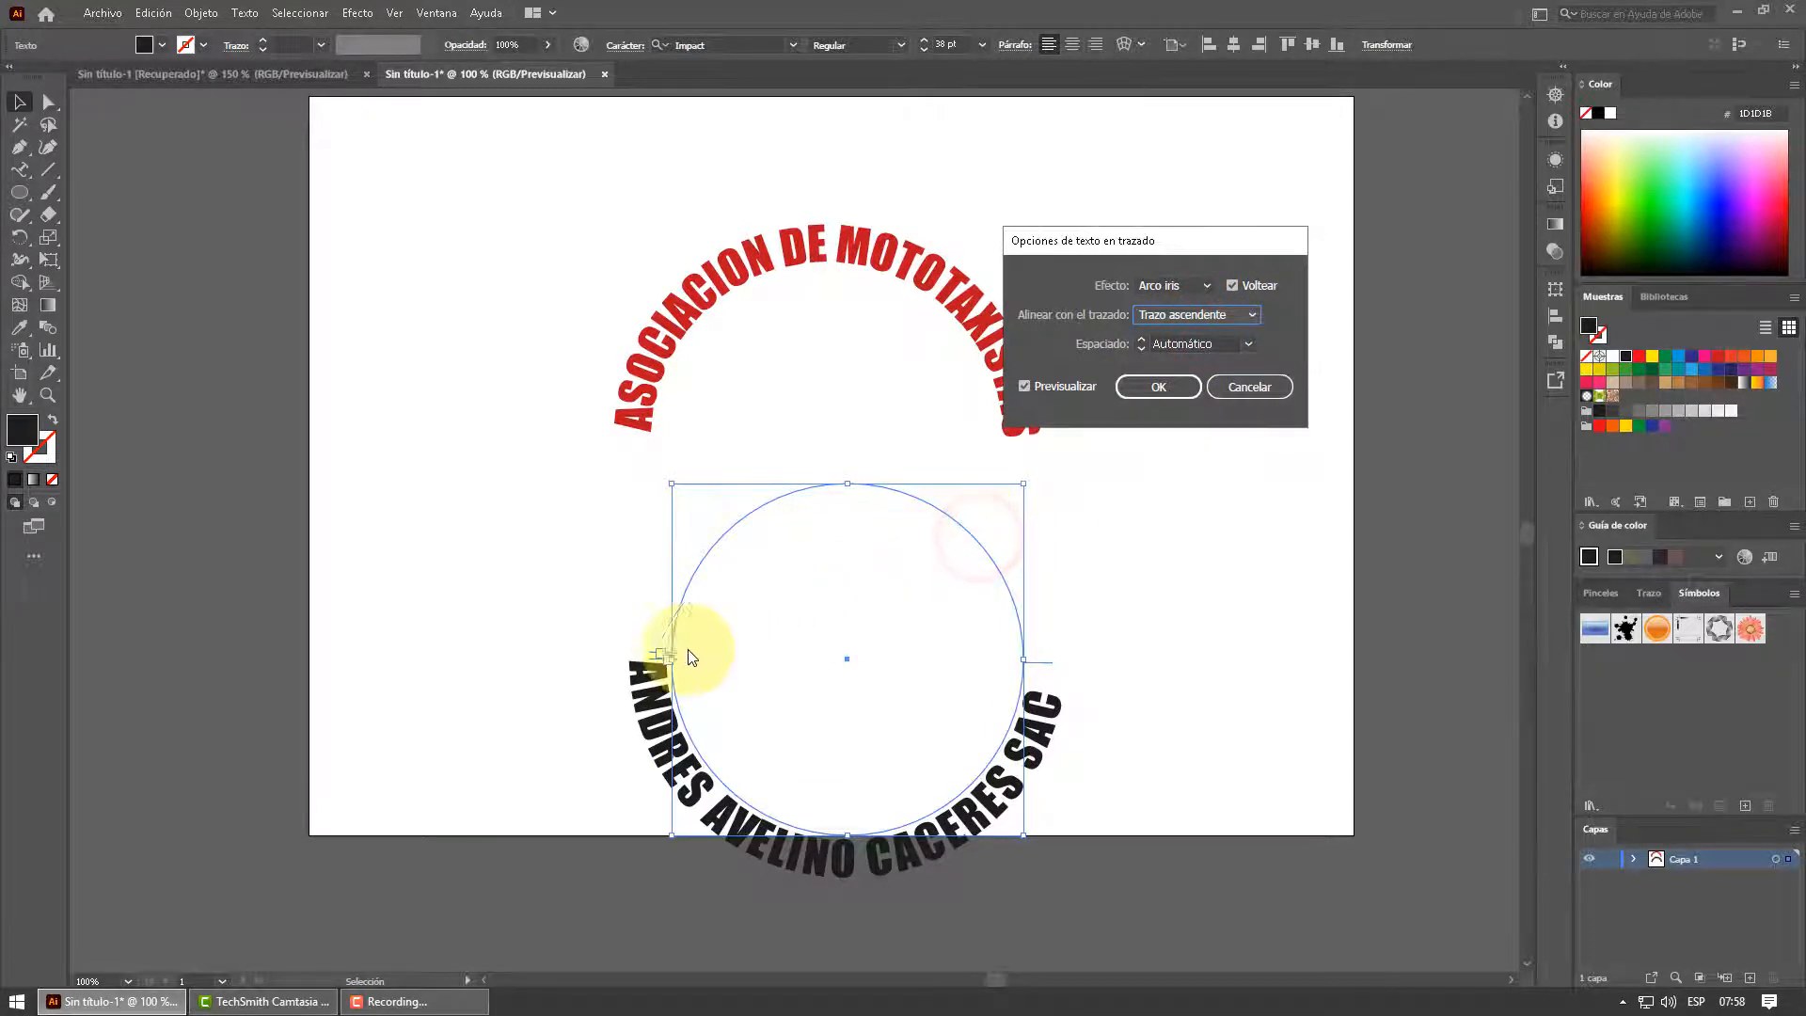
click(1150, 391)
Move the black text slightly up toward the red arc and compare how closely both texts sit to their paths
drag(997, 567, 989, 536)
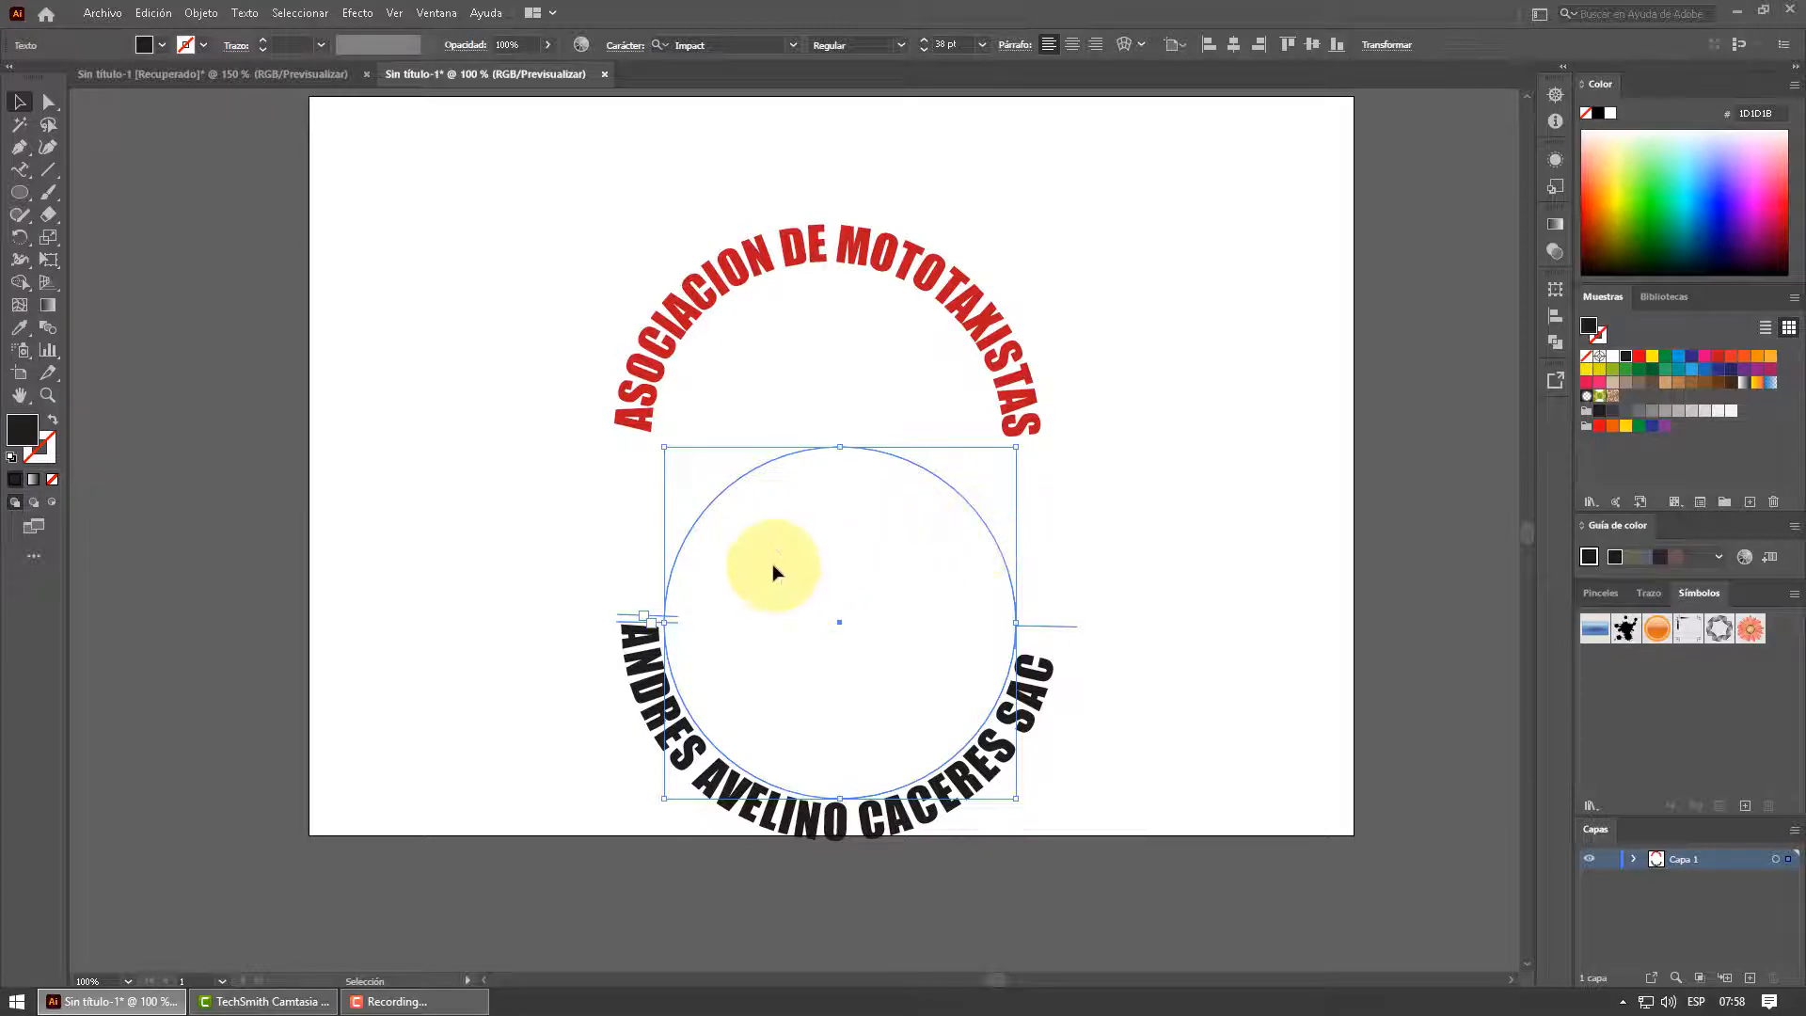
click(793, 244)
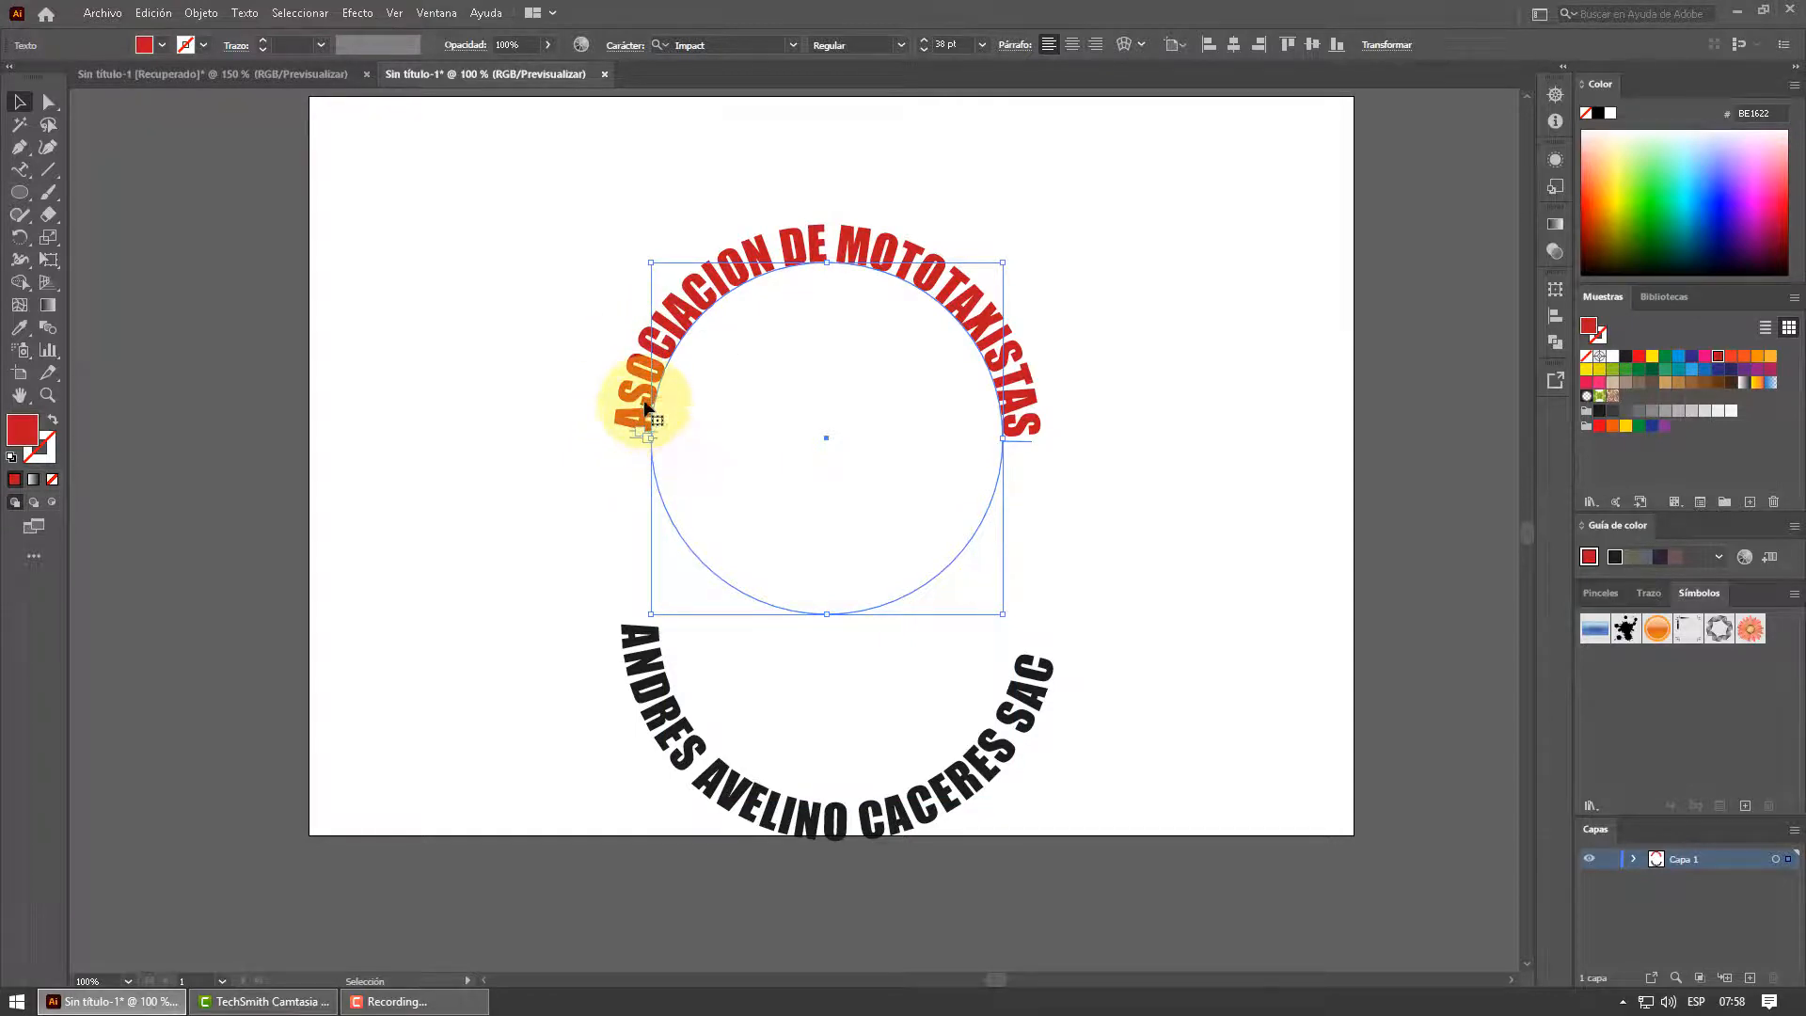
drag(645, 406, 758, 284)
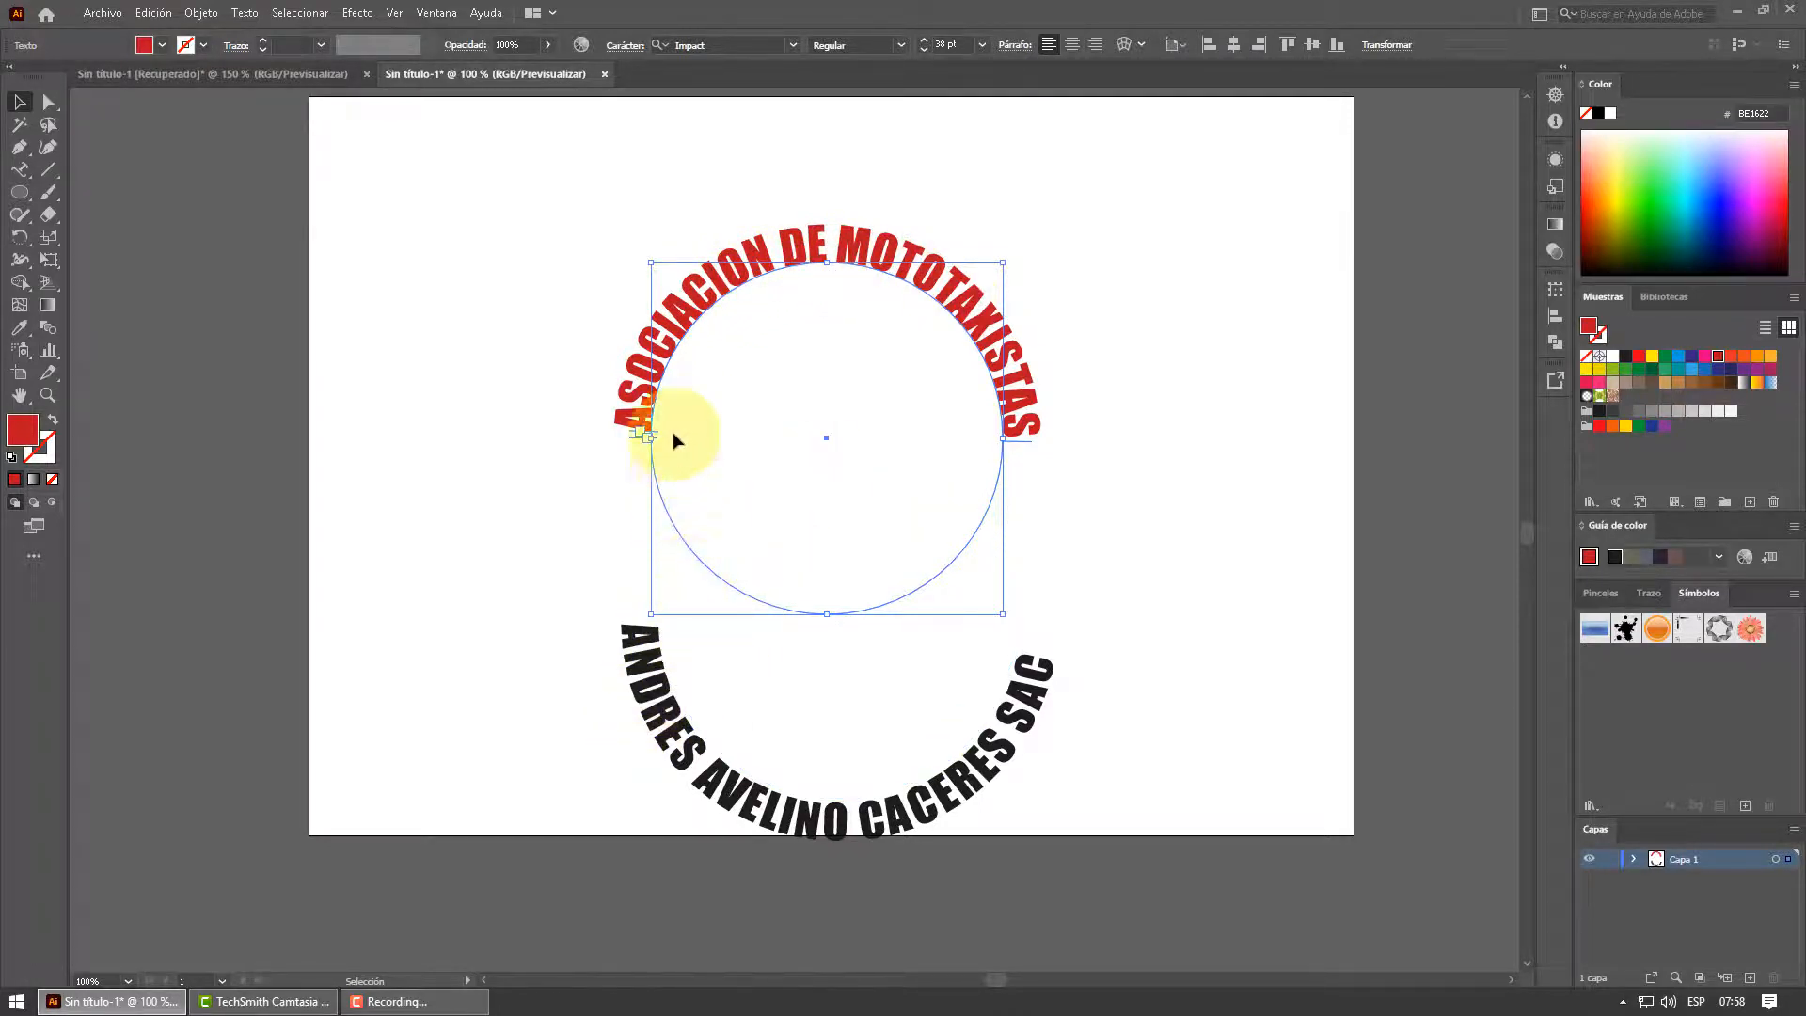
scroll(658, 329, up, 6)
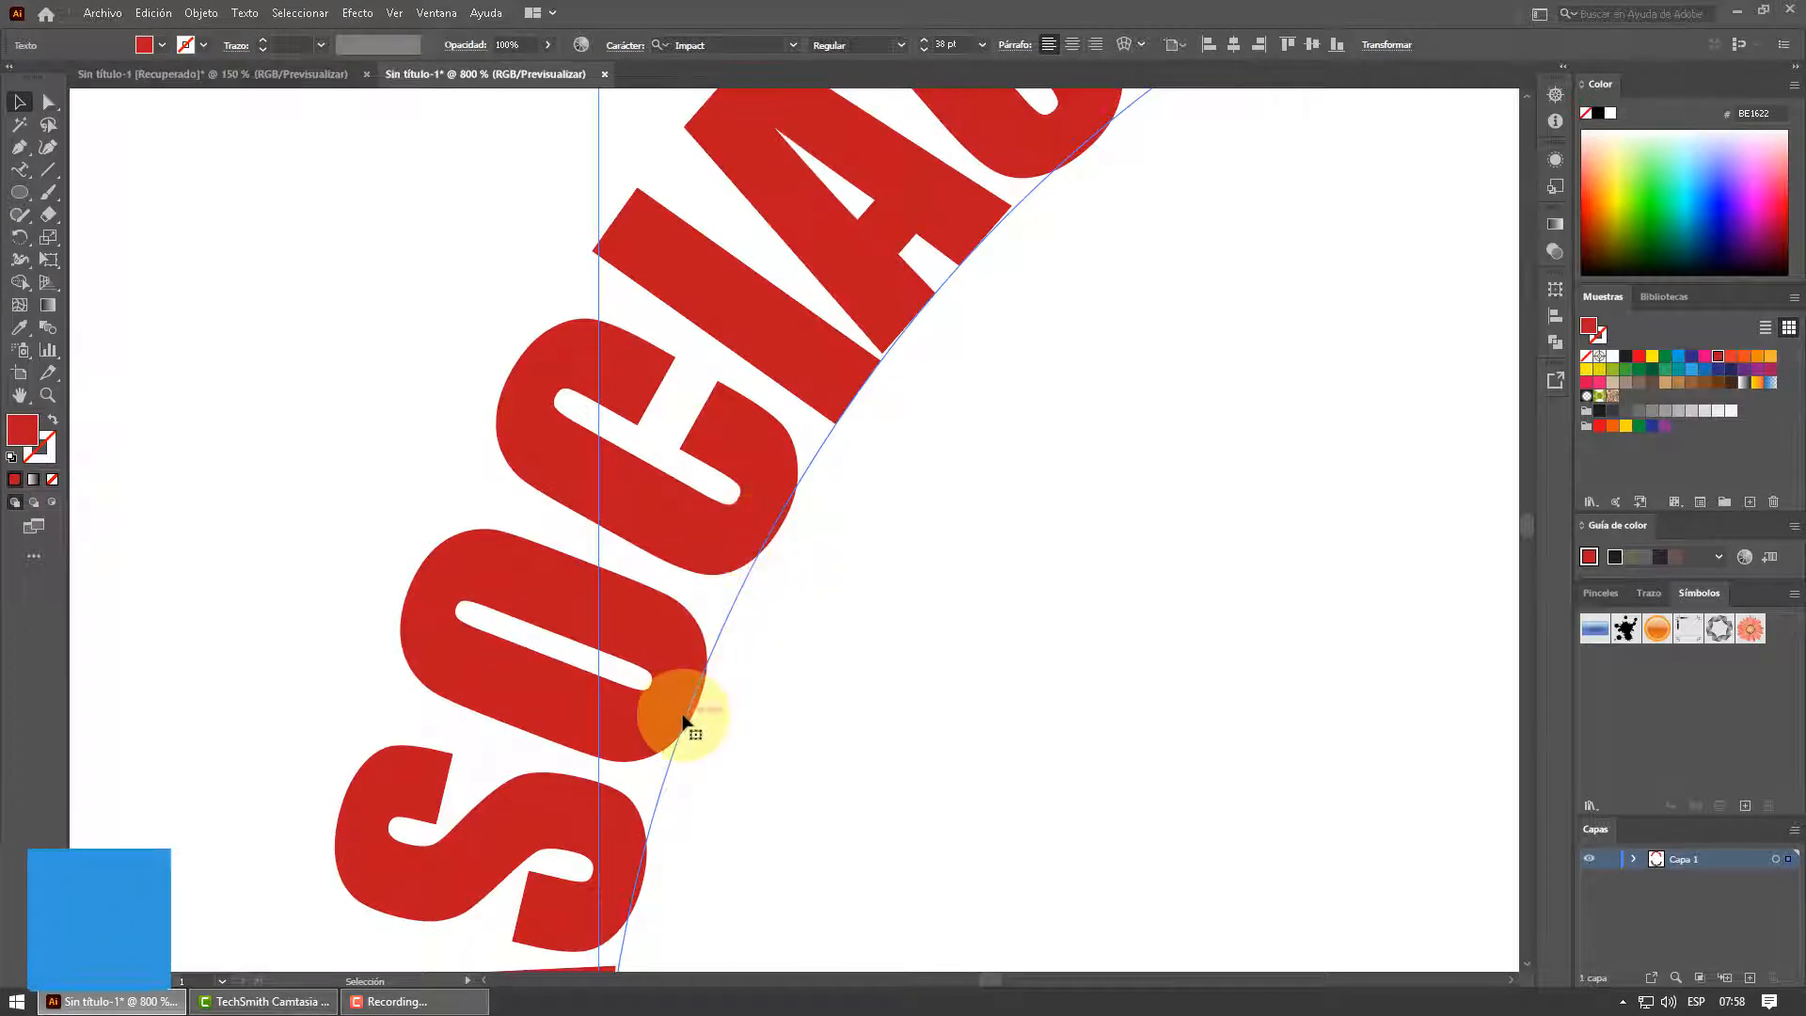
scroll(798, 504, down, 6)
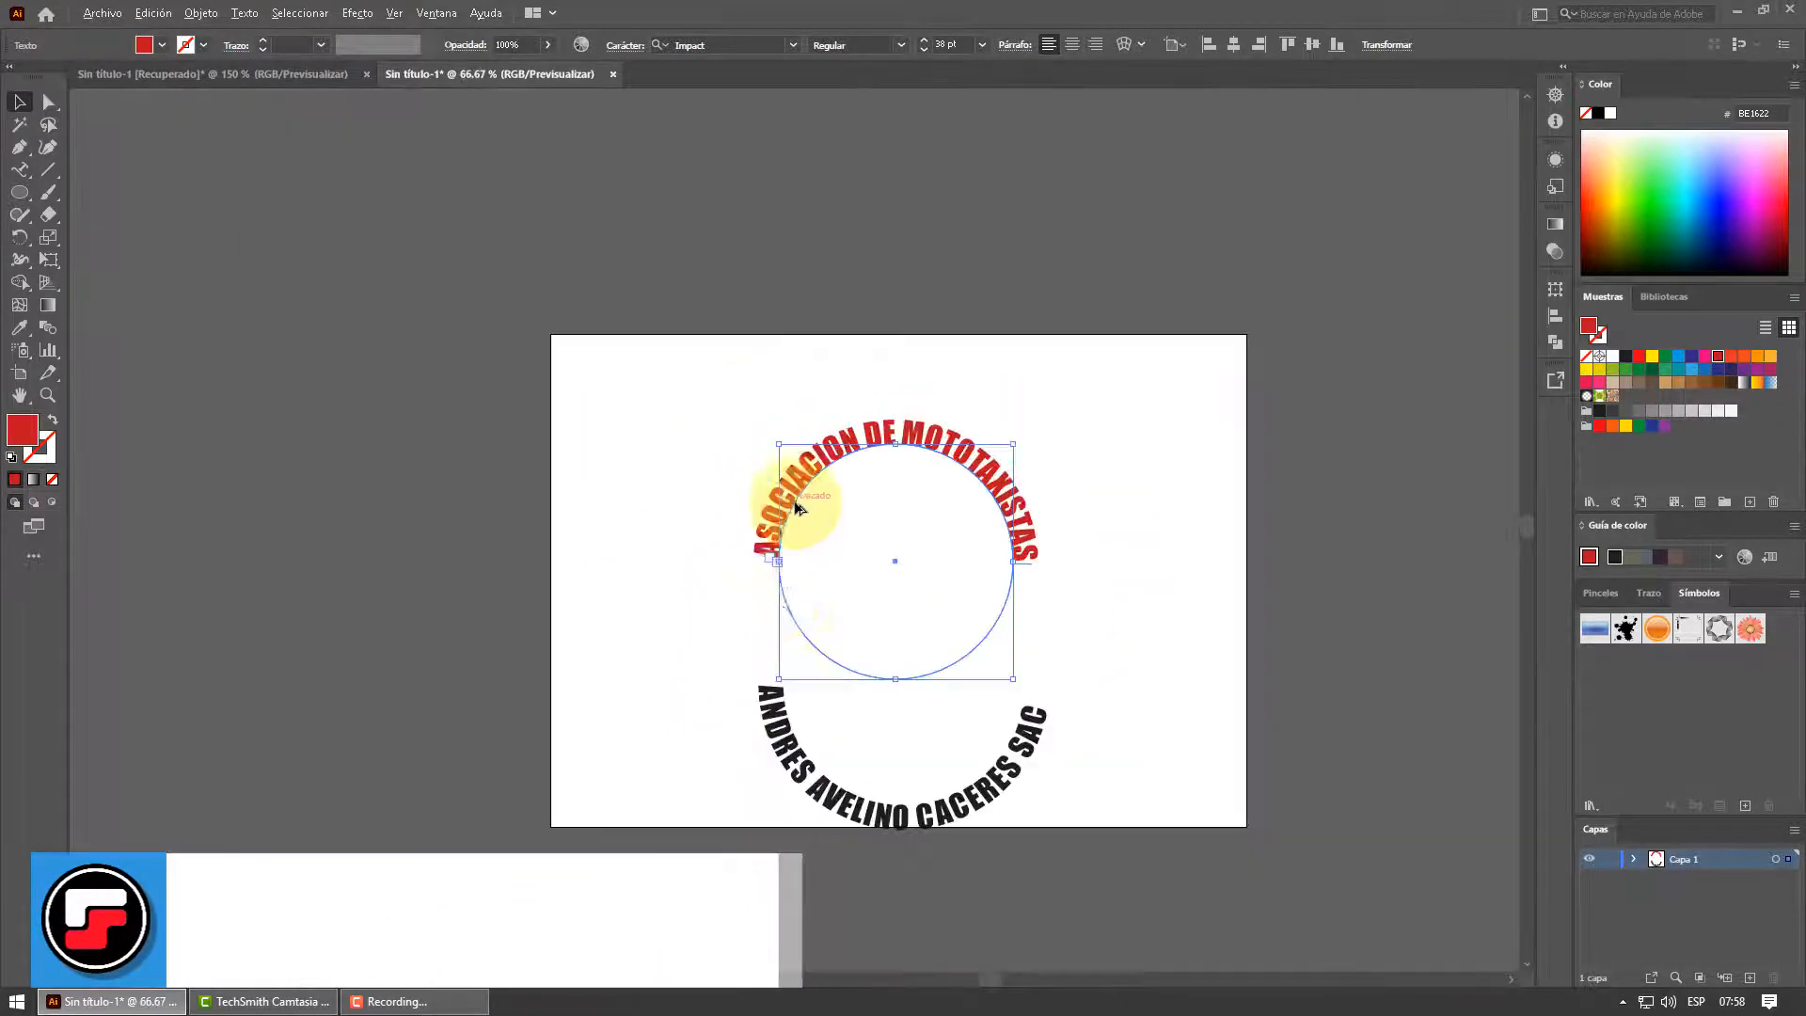
scroll(778, 806, up, 4)
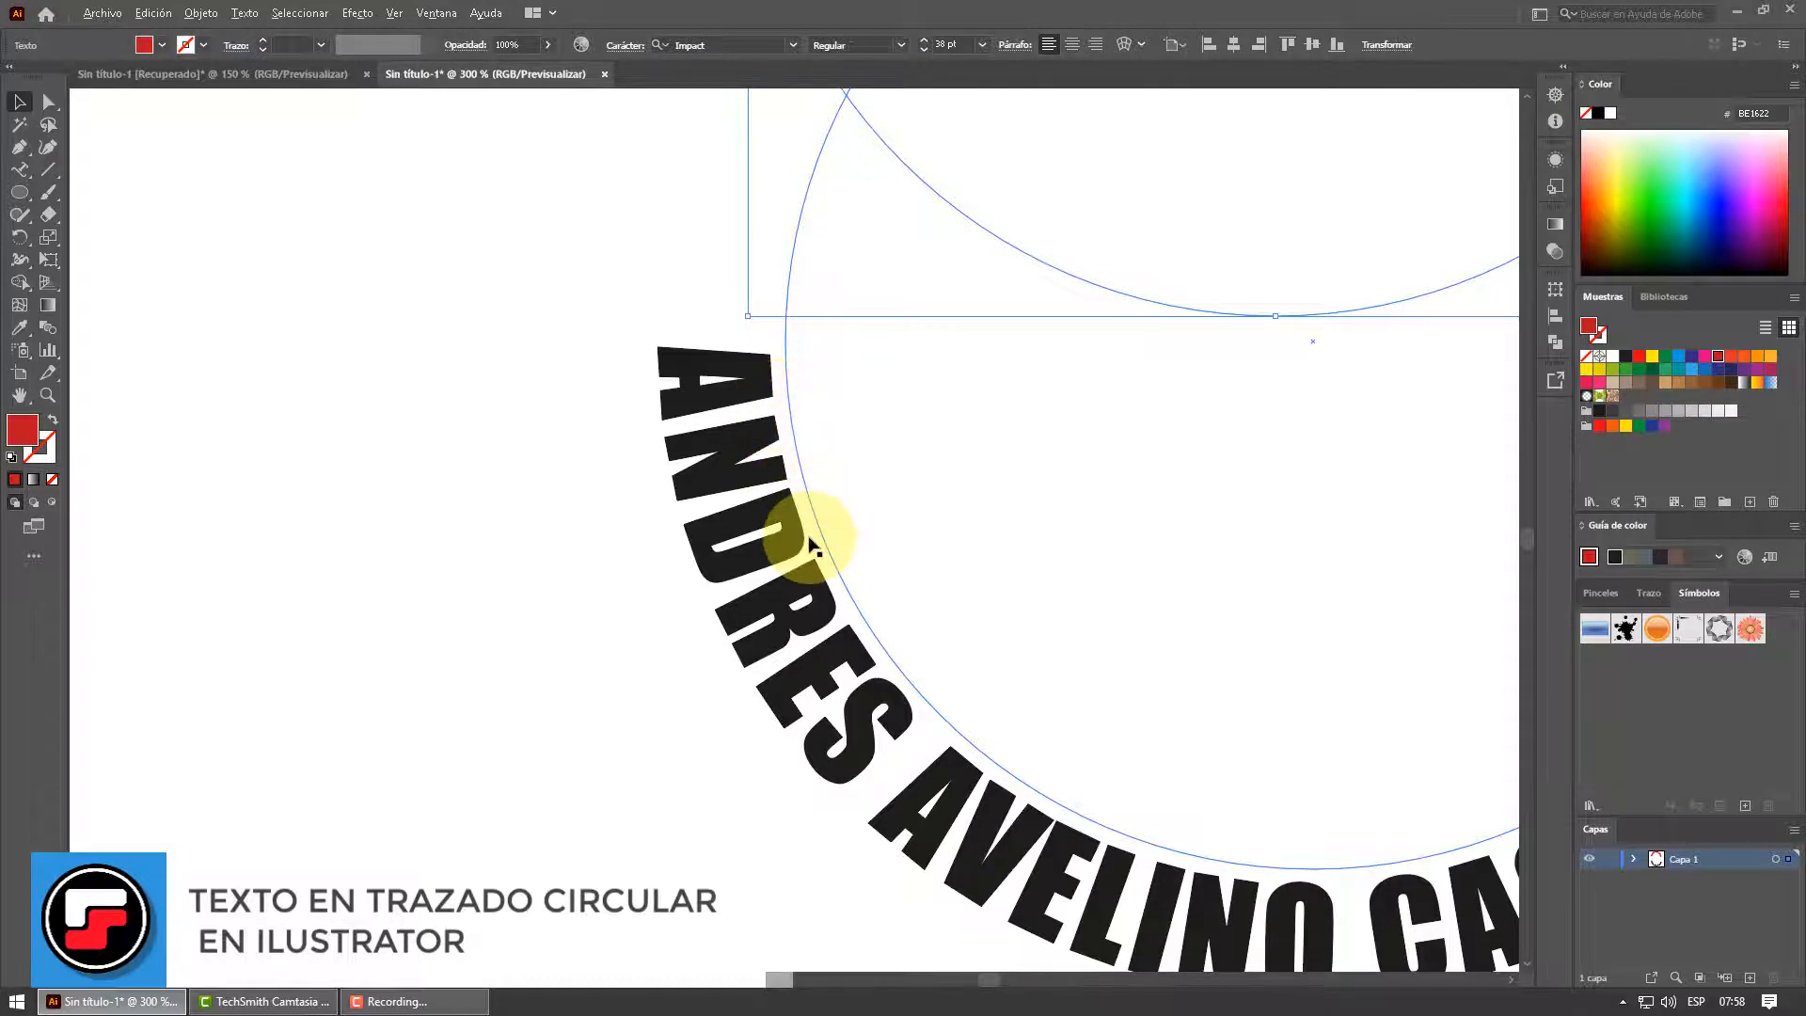
scroll(800, 517, down, 4)
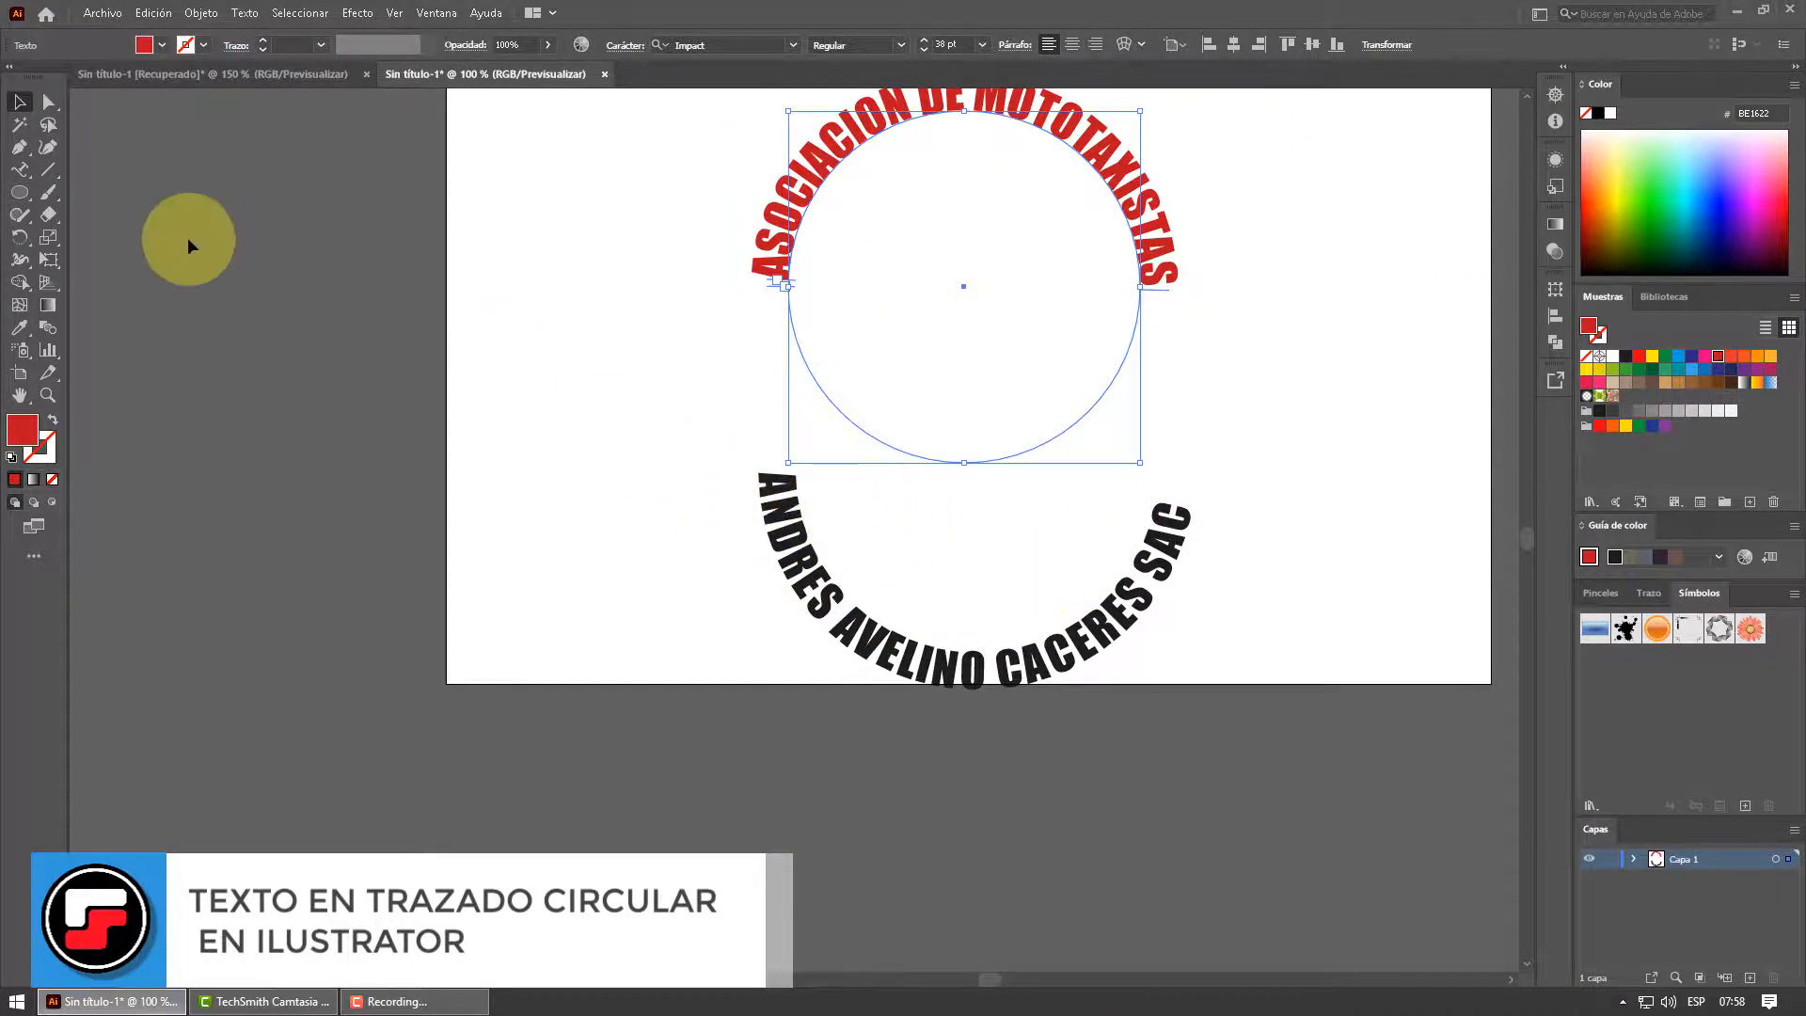
Set the baseline shift of the entire black text to 4 pt to bring it closer to its circular path
click(19, 170)
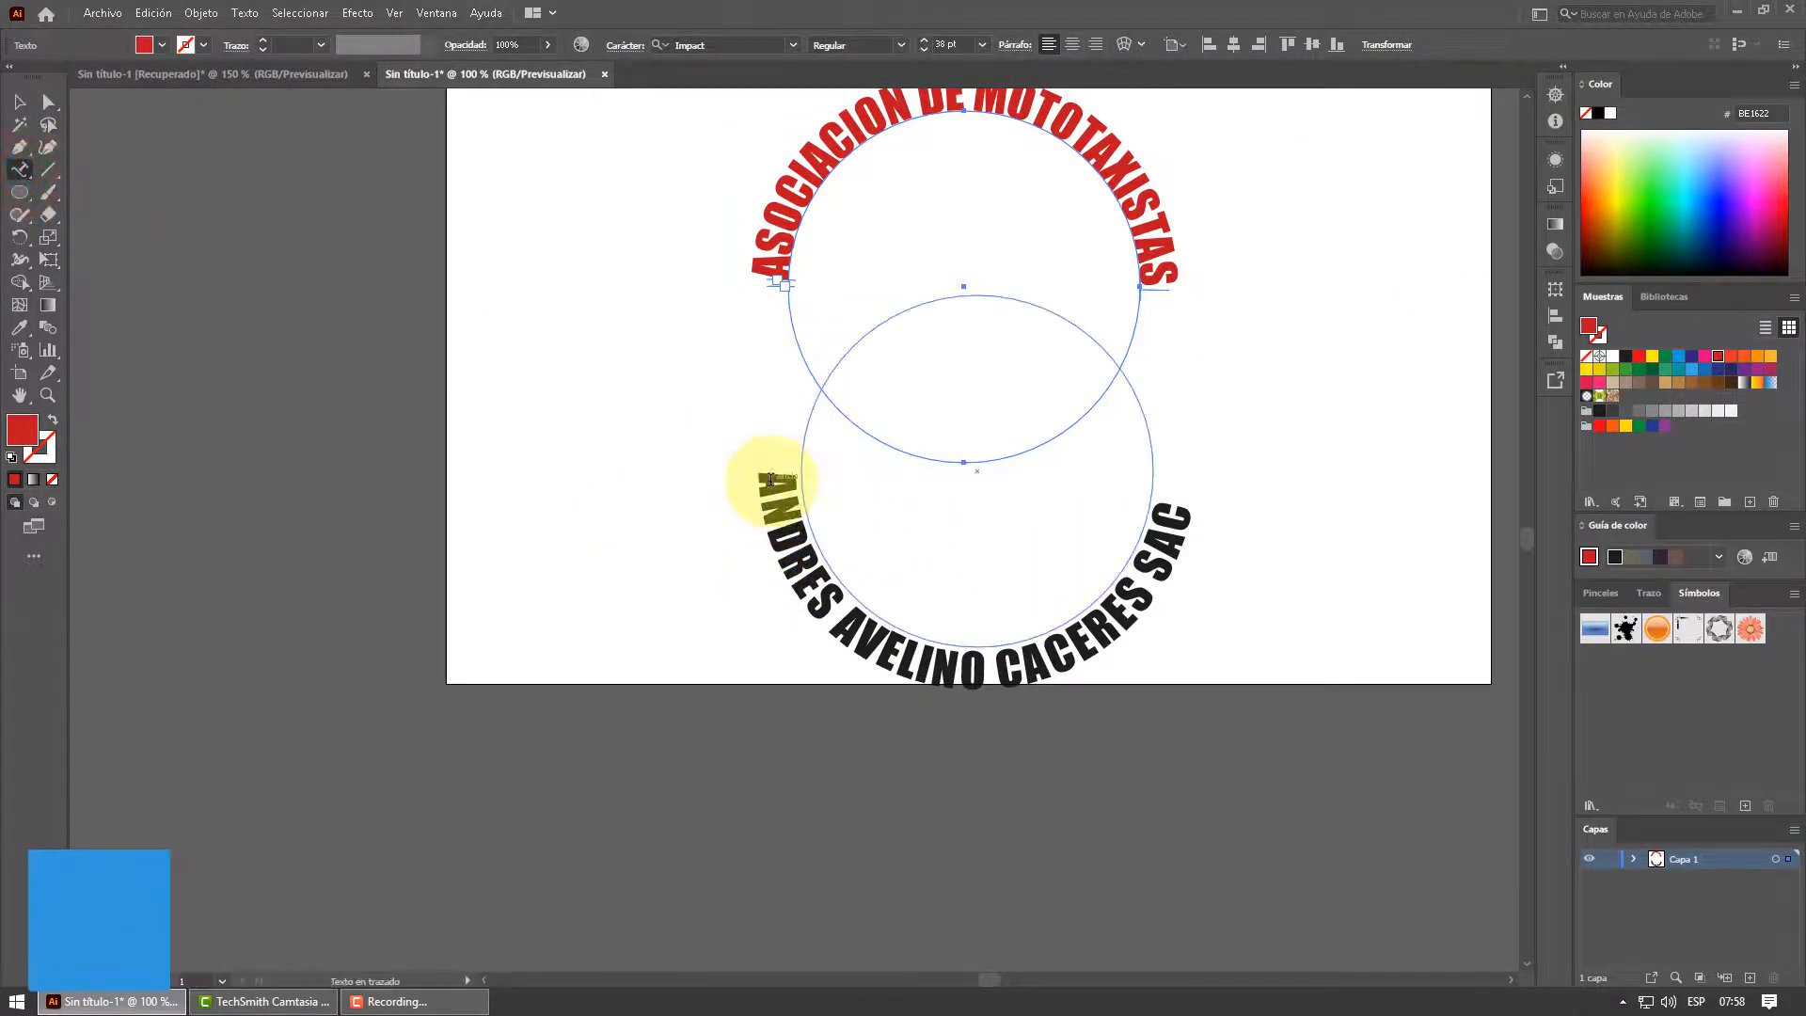
drag(772, 481, 1204, 501)
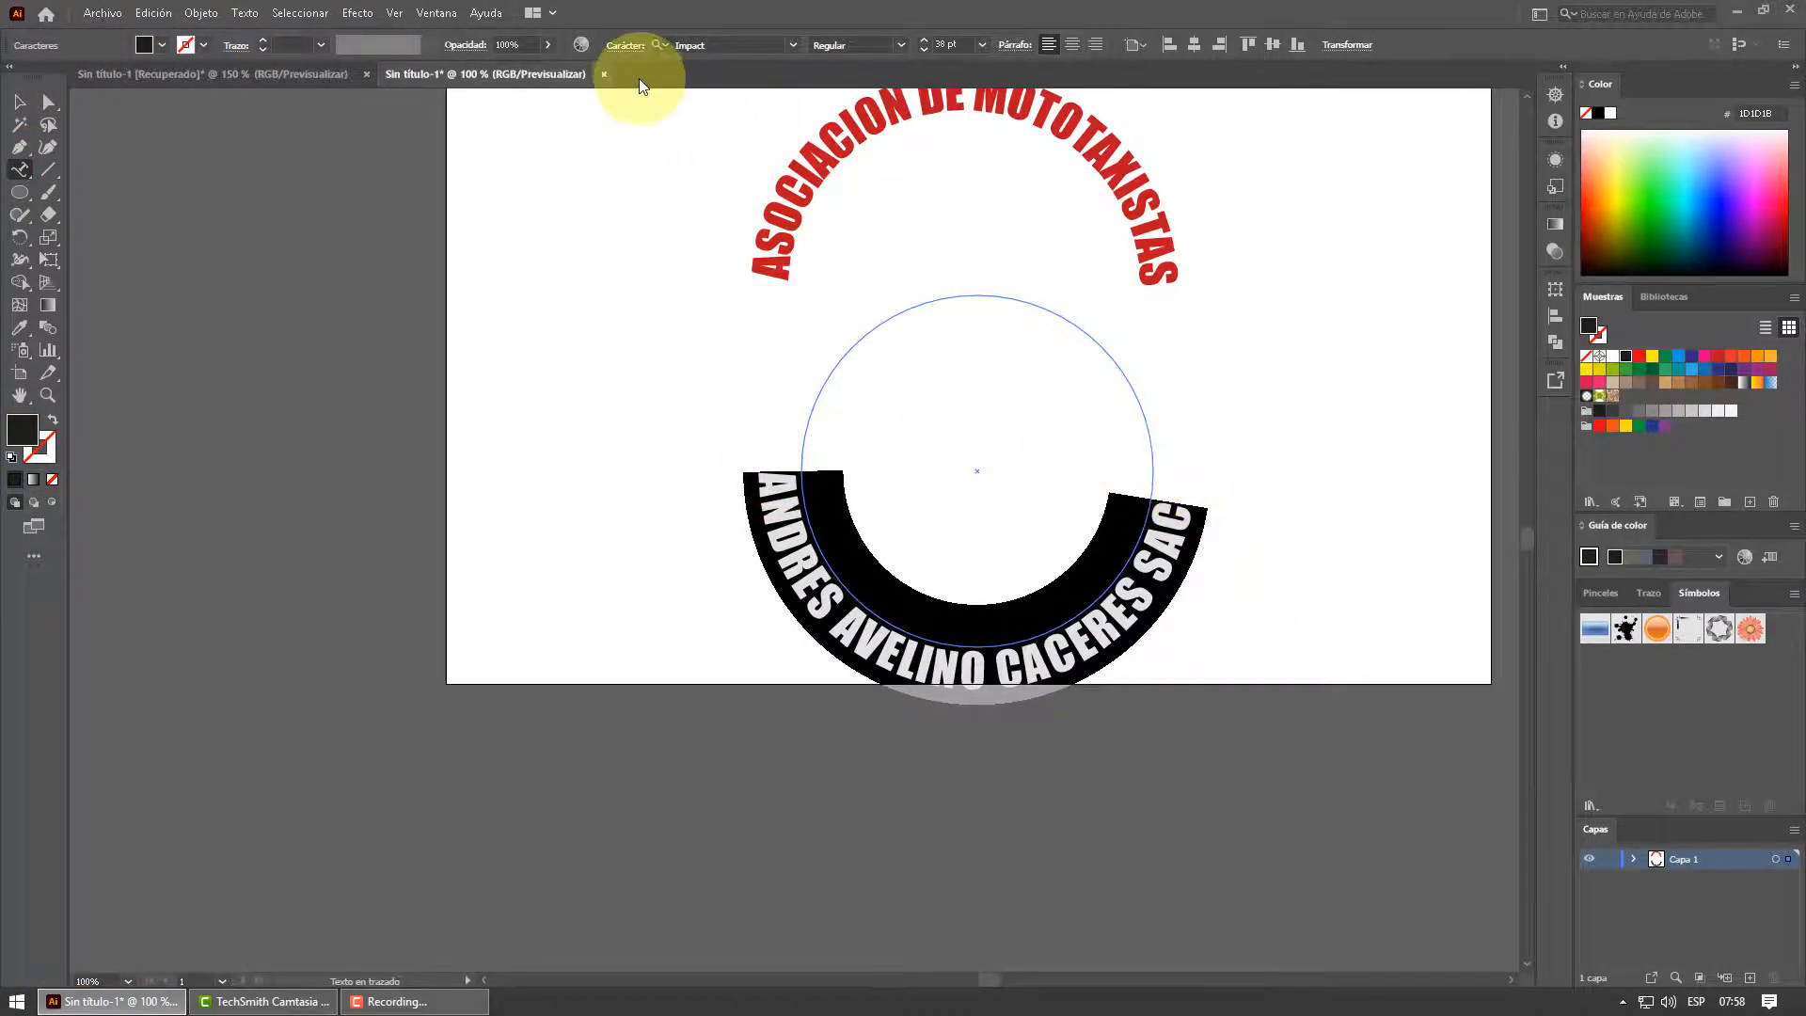
click(630, 48)
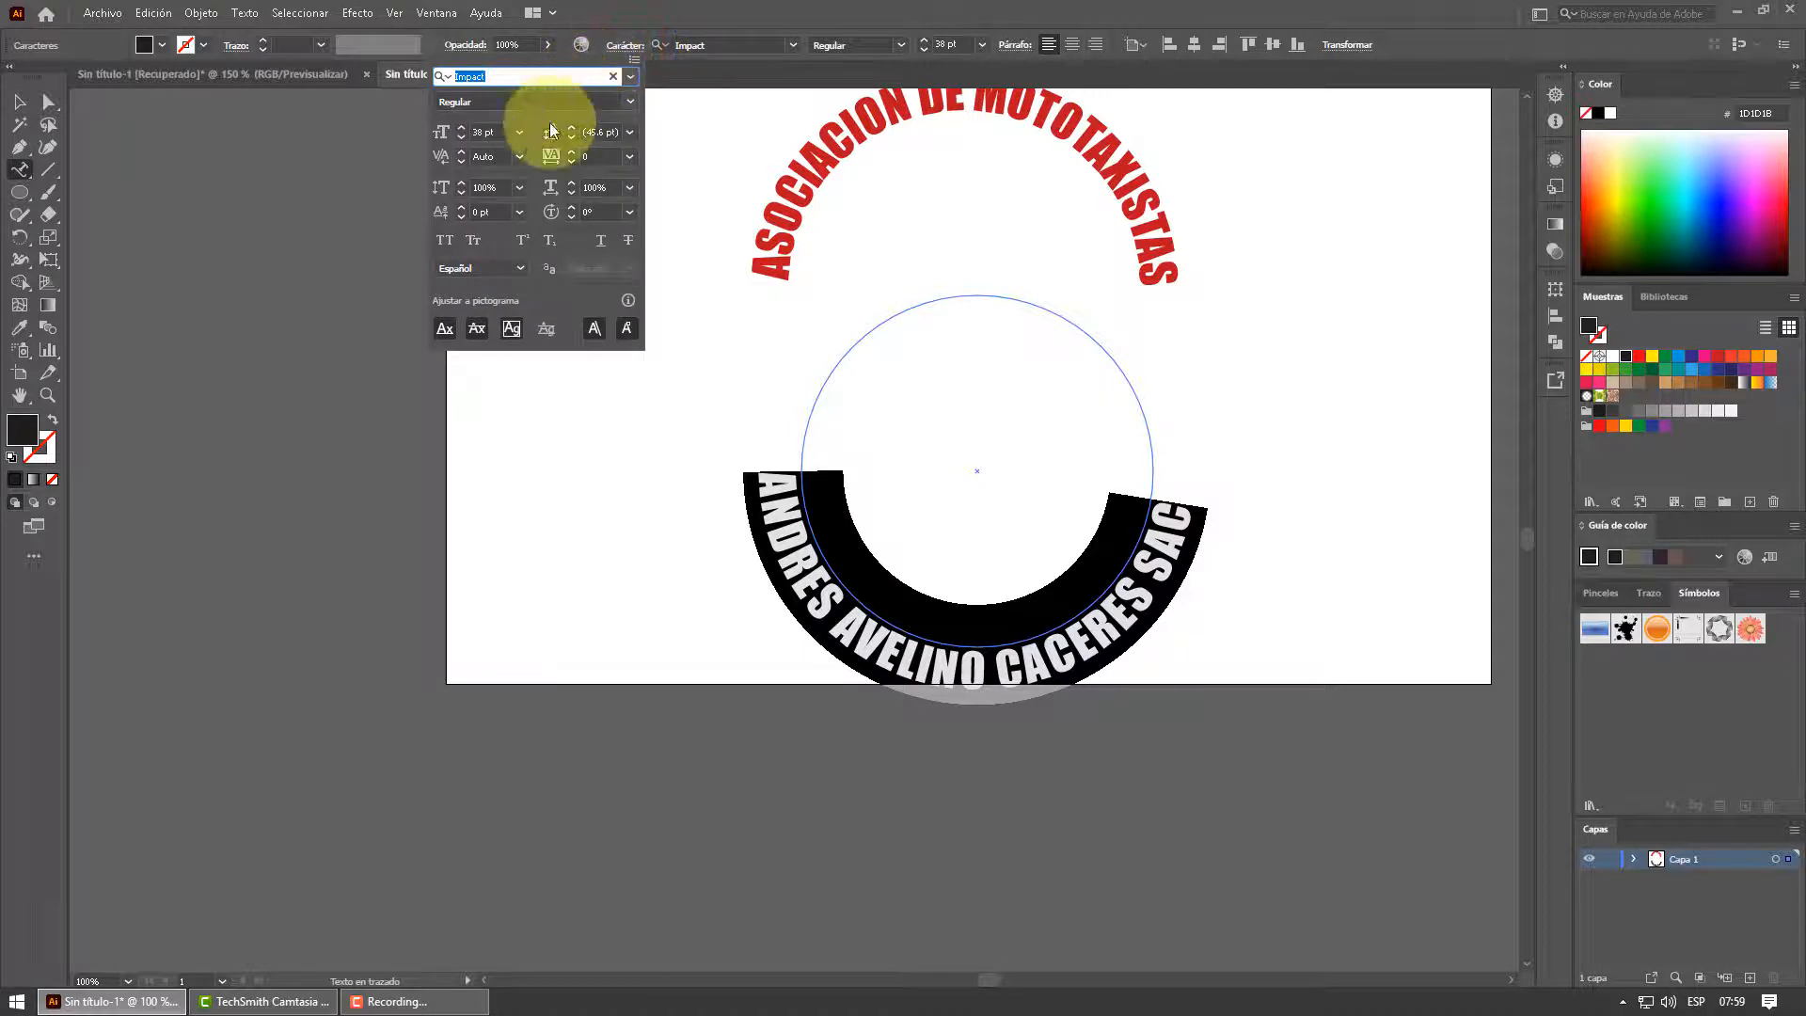
click(460, 217)
click(461, 217)
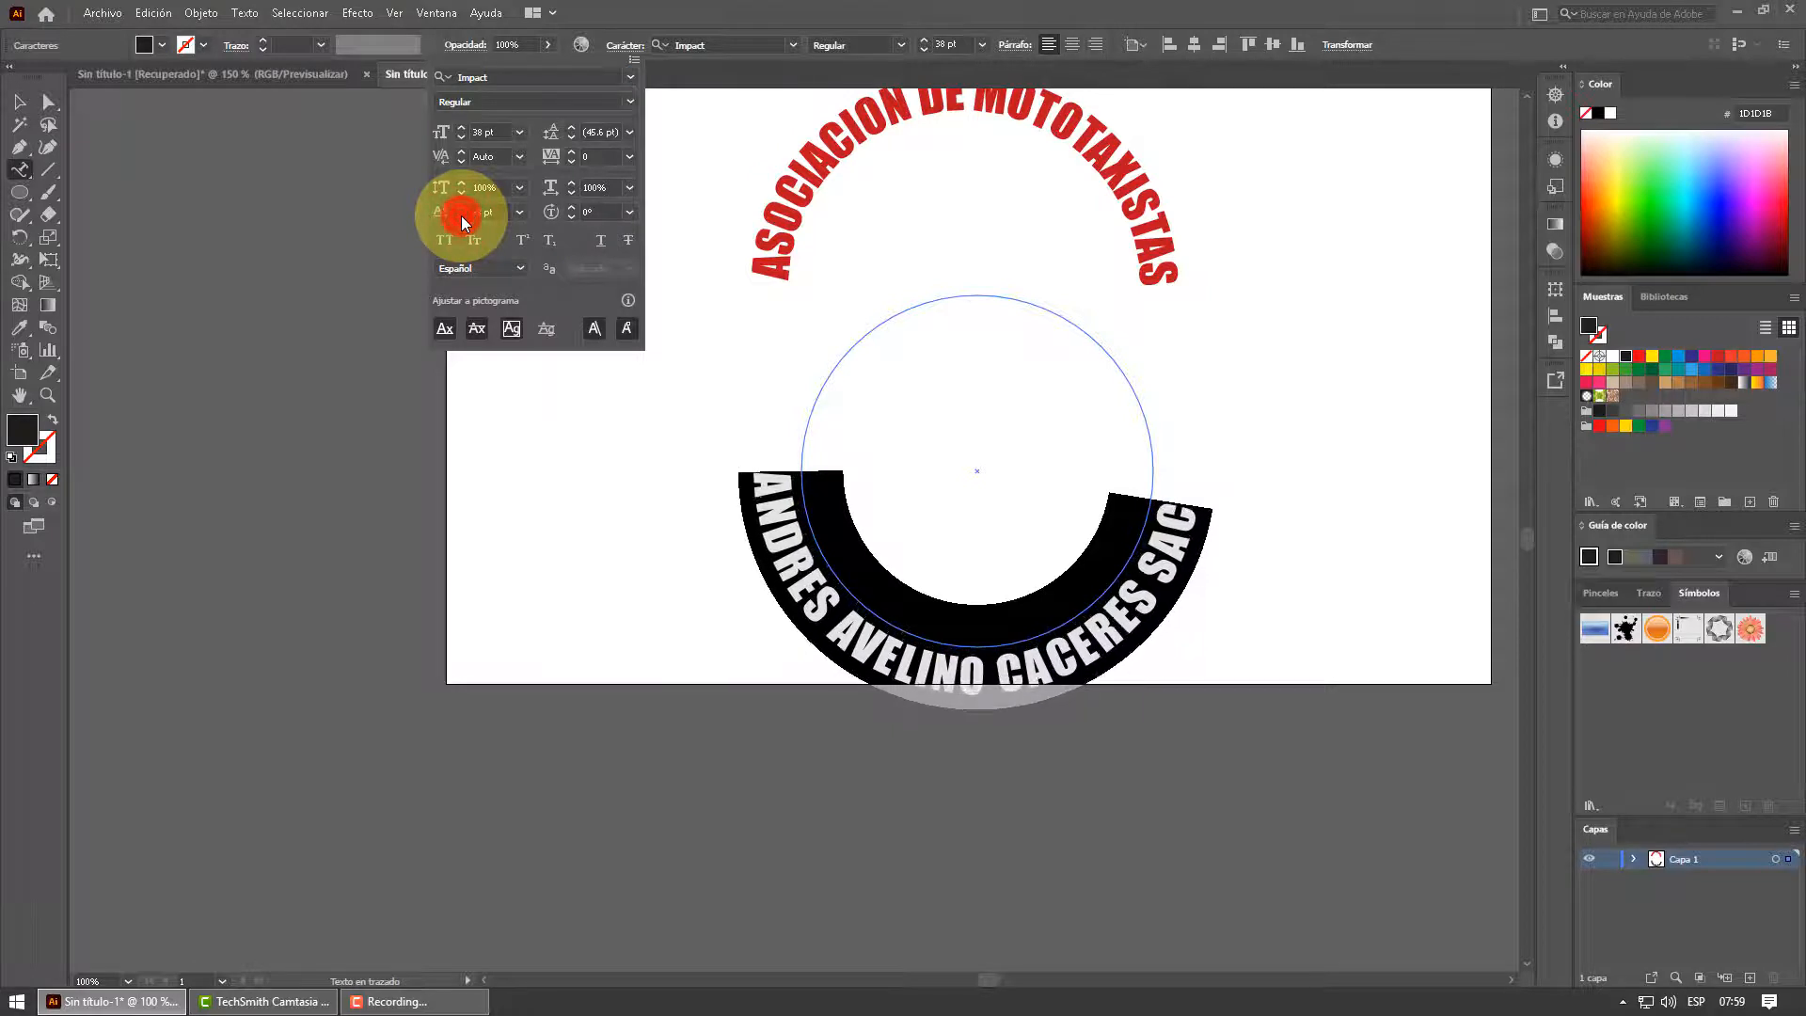
click(461, 206)
click(460, 206)
click(461, 206)
click(461, 206)
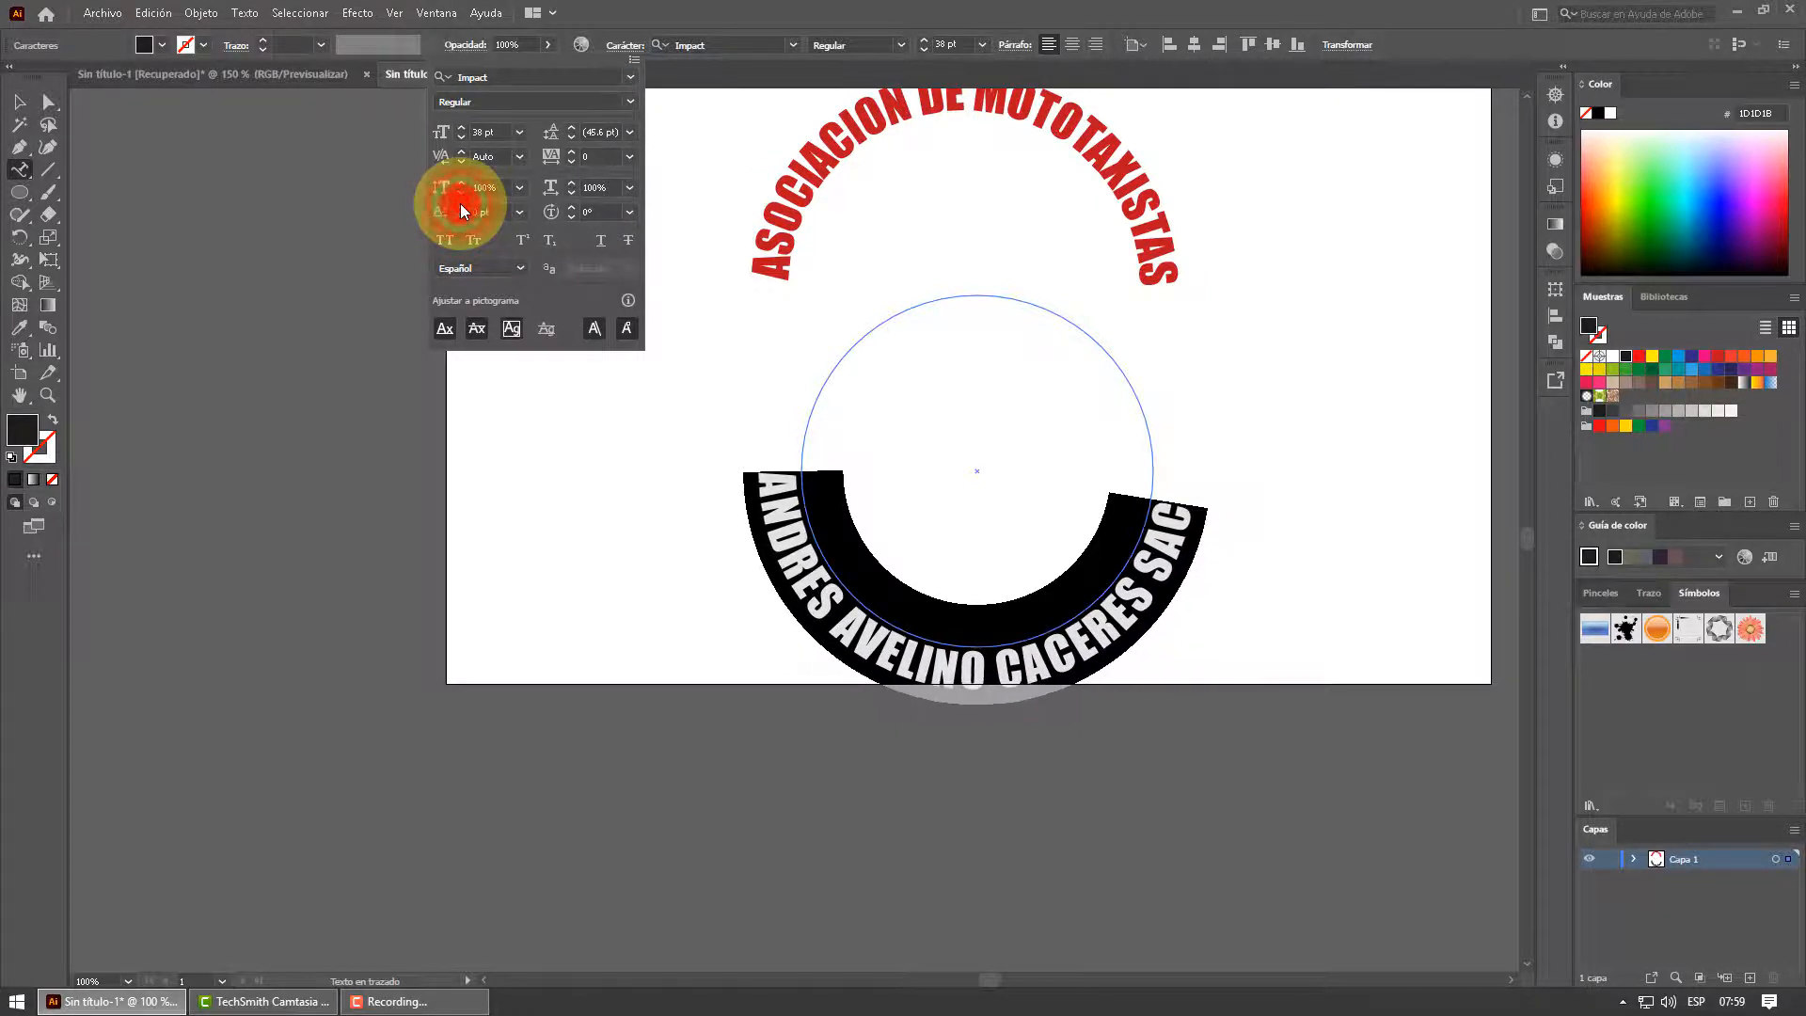
click(461, 206)
click(461, 206)
click(461, 205)
click(461, 205)
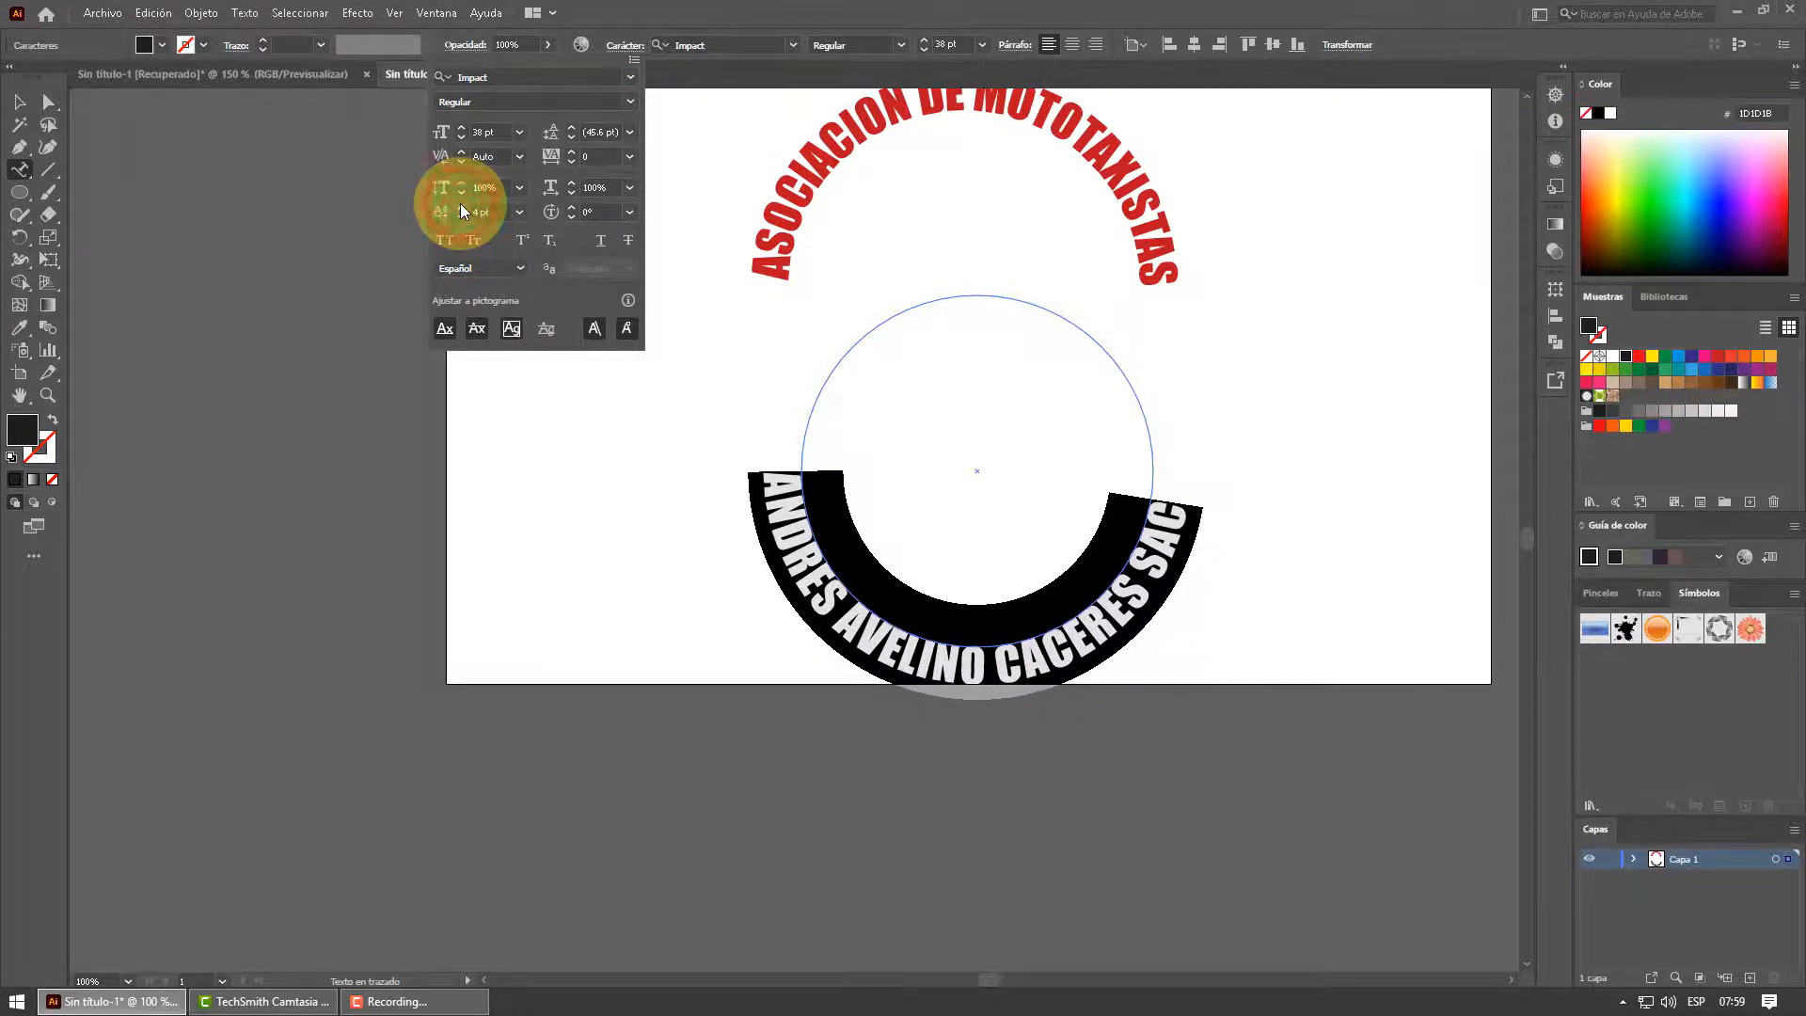
click(461, 206)
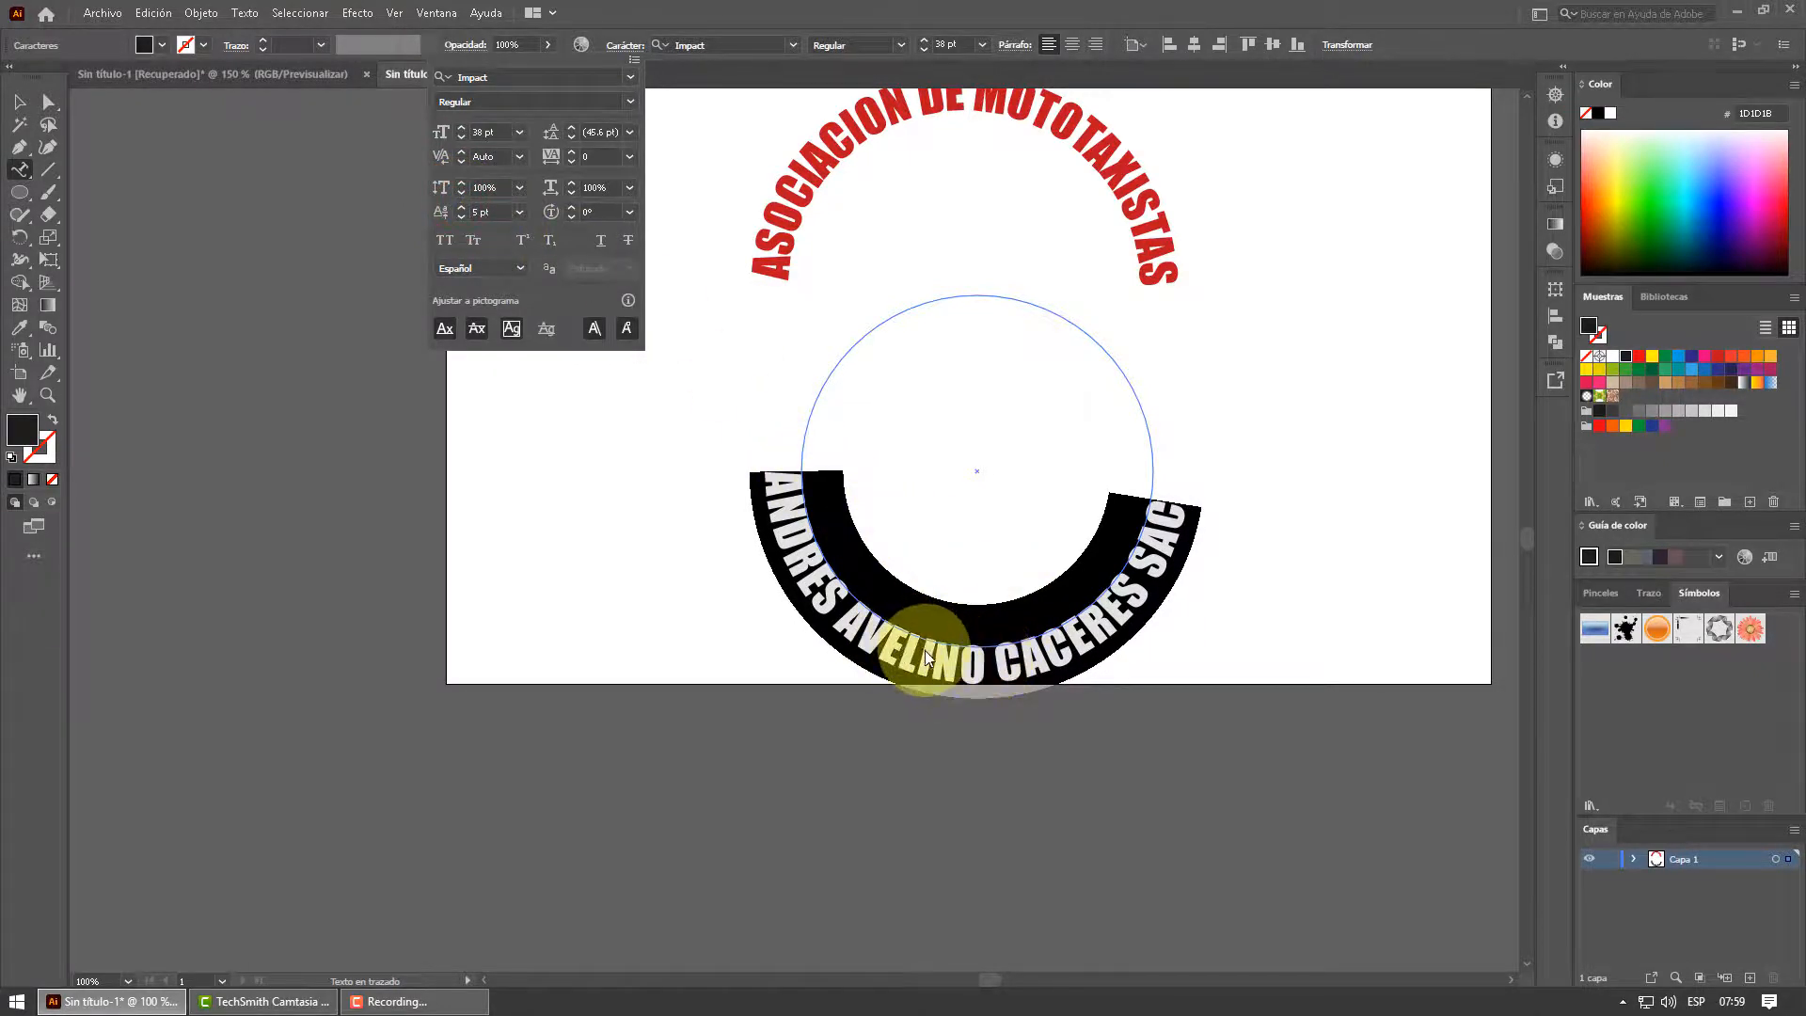
click(461, 217)
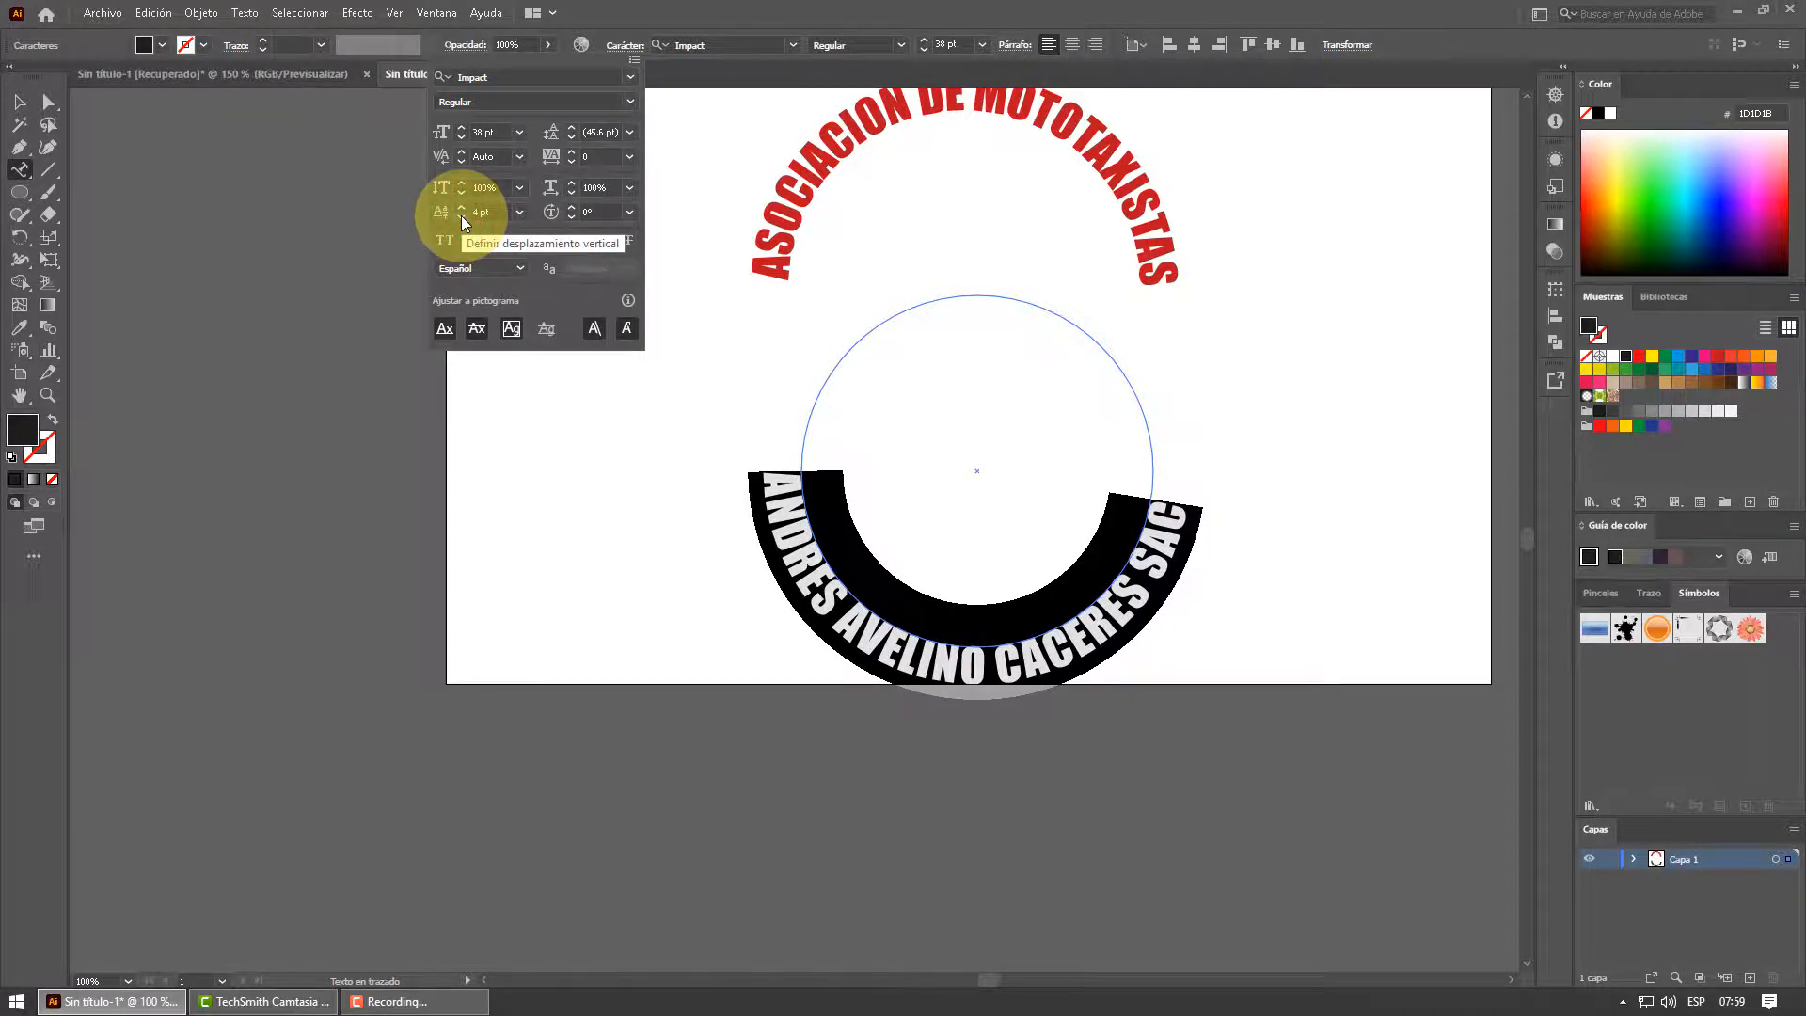
Move the black circular text up closer to the red arc
click(25, 109)
click(21, 108)
scroll(874, 460, up, 3)
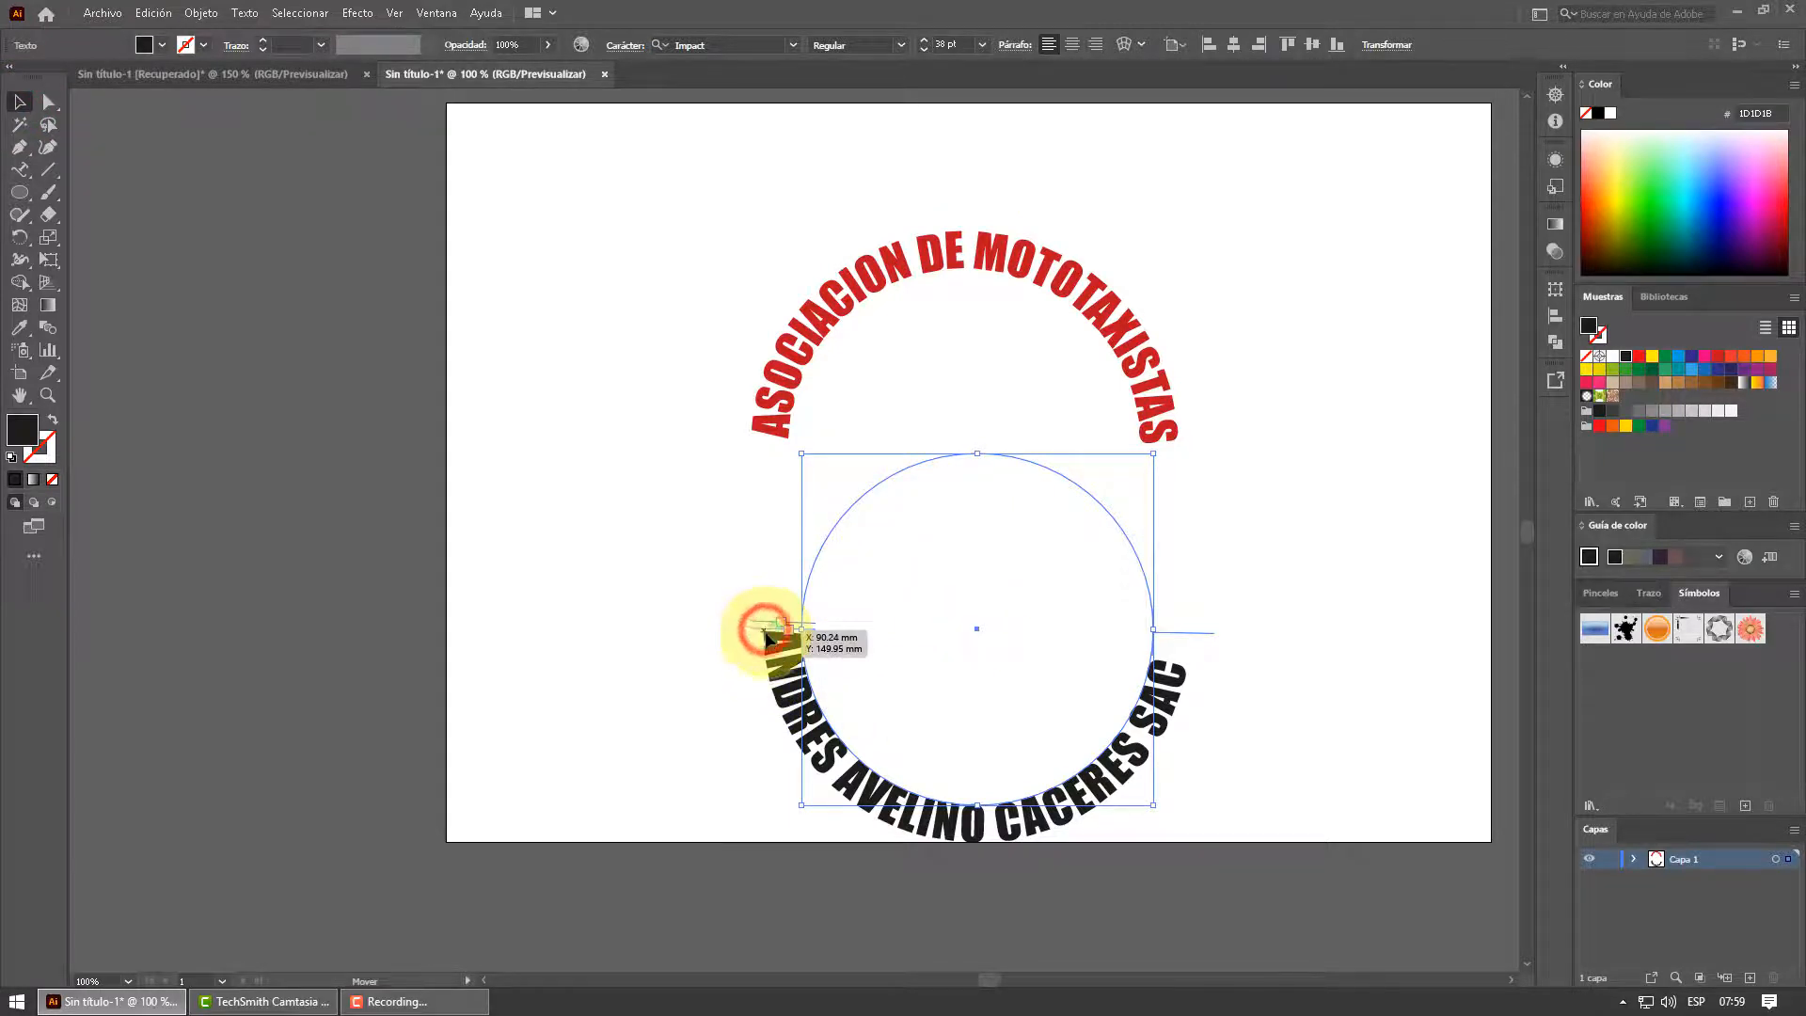
drag(767, 640, 779, 589)
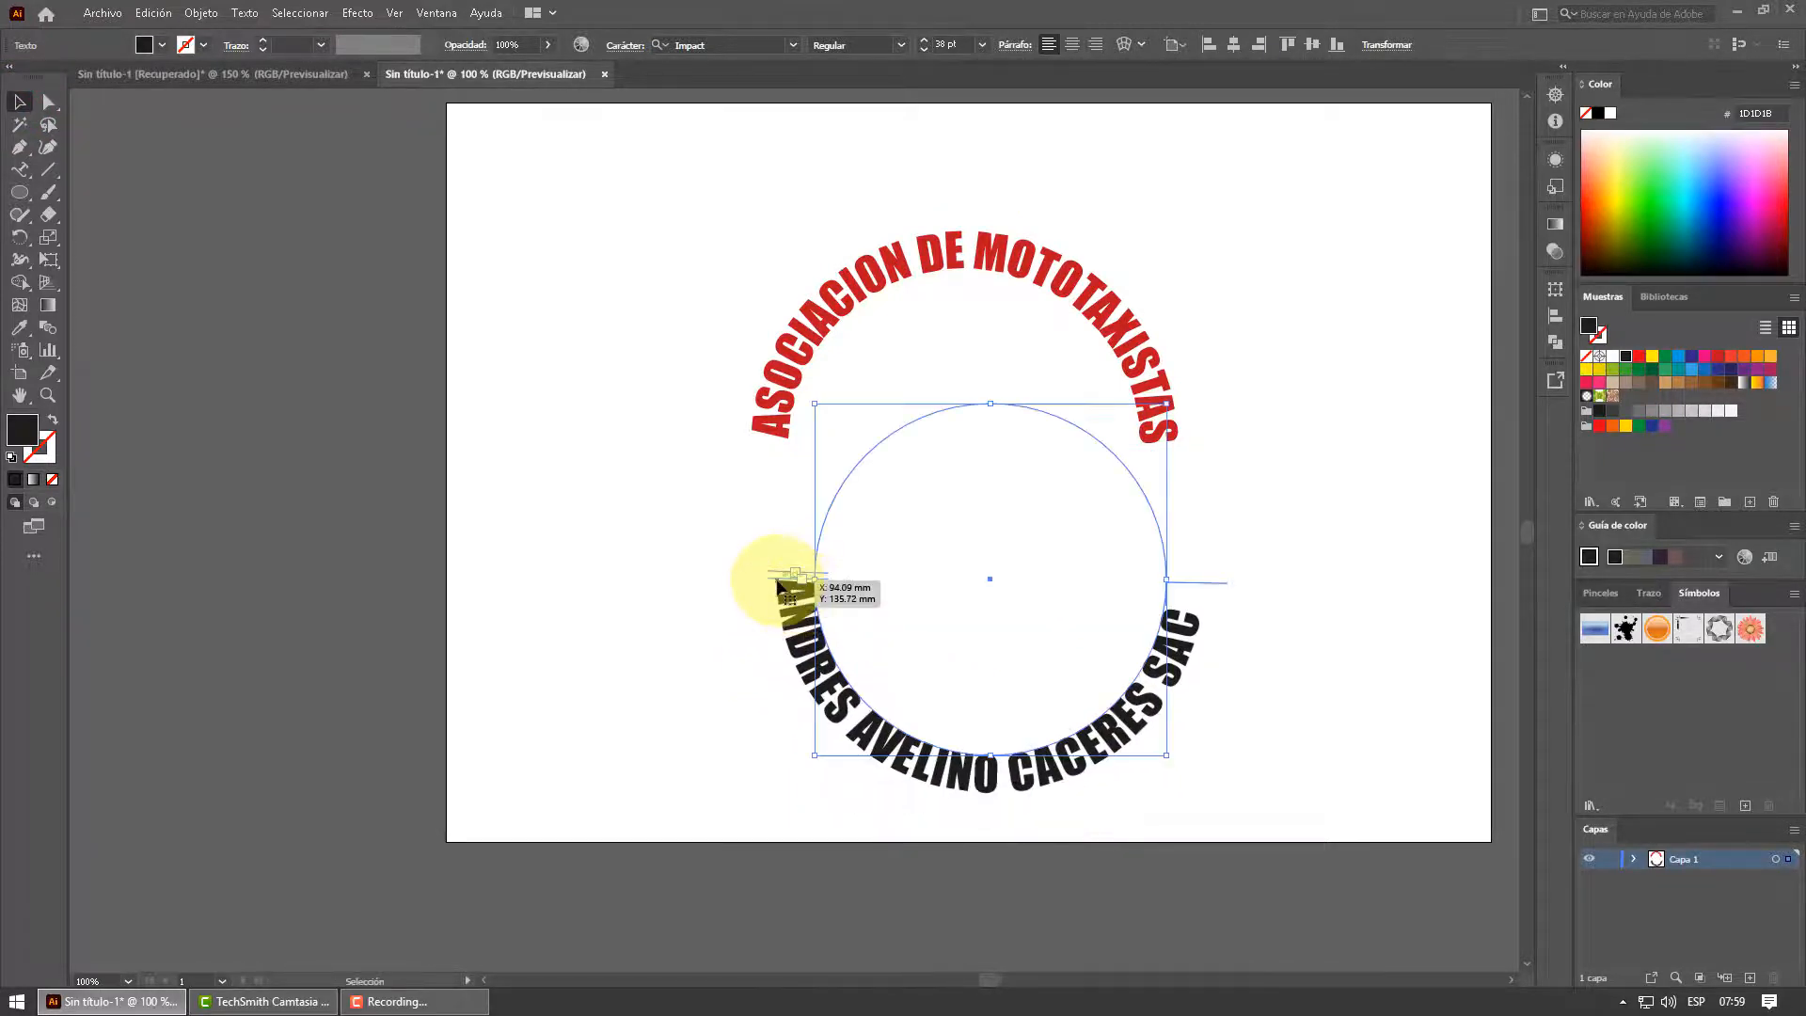
Slide the start of the black text along its path so the lettering sits evenly on the lower half of the circle
click(48, 101)
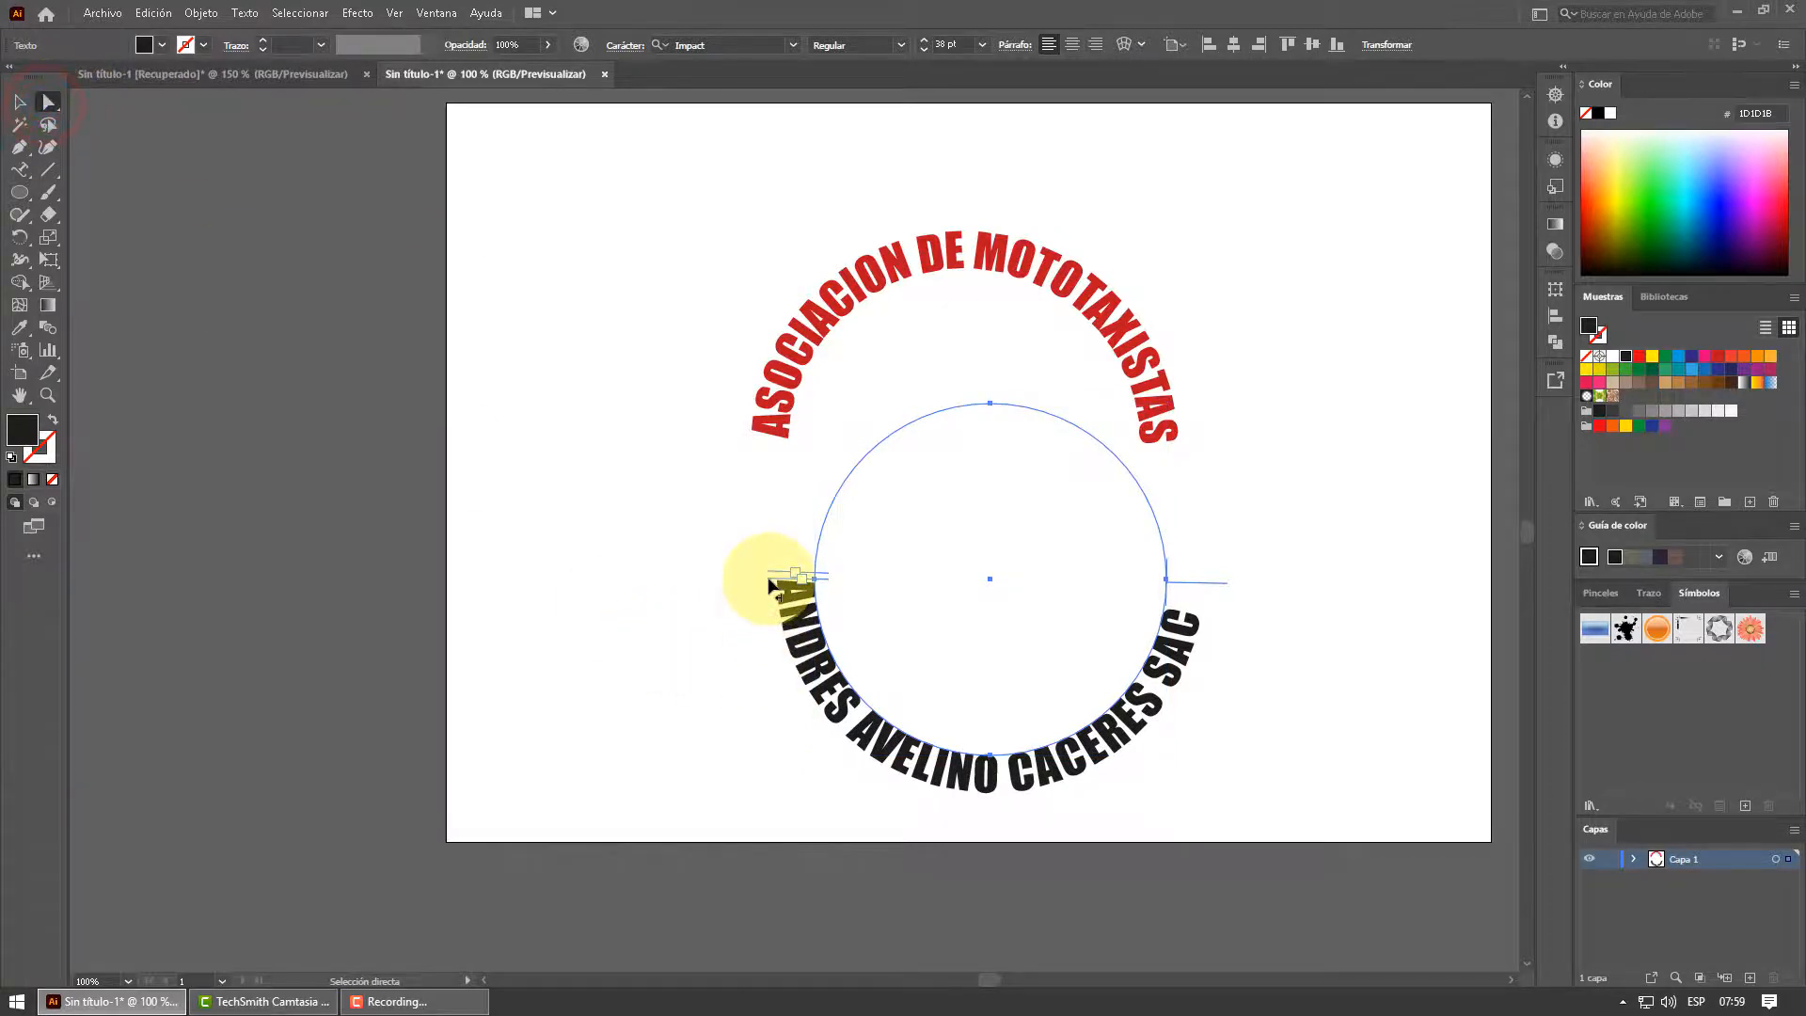
drag(769, 579, 760, 607)
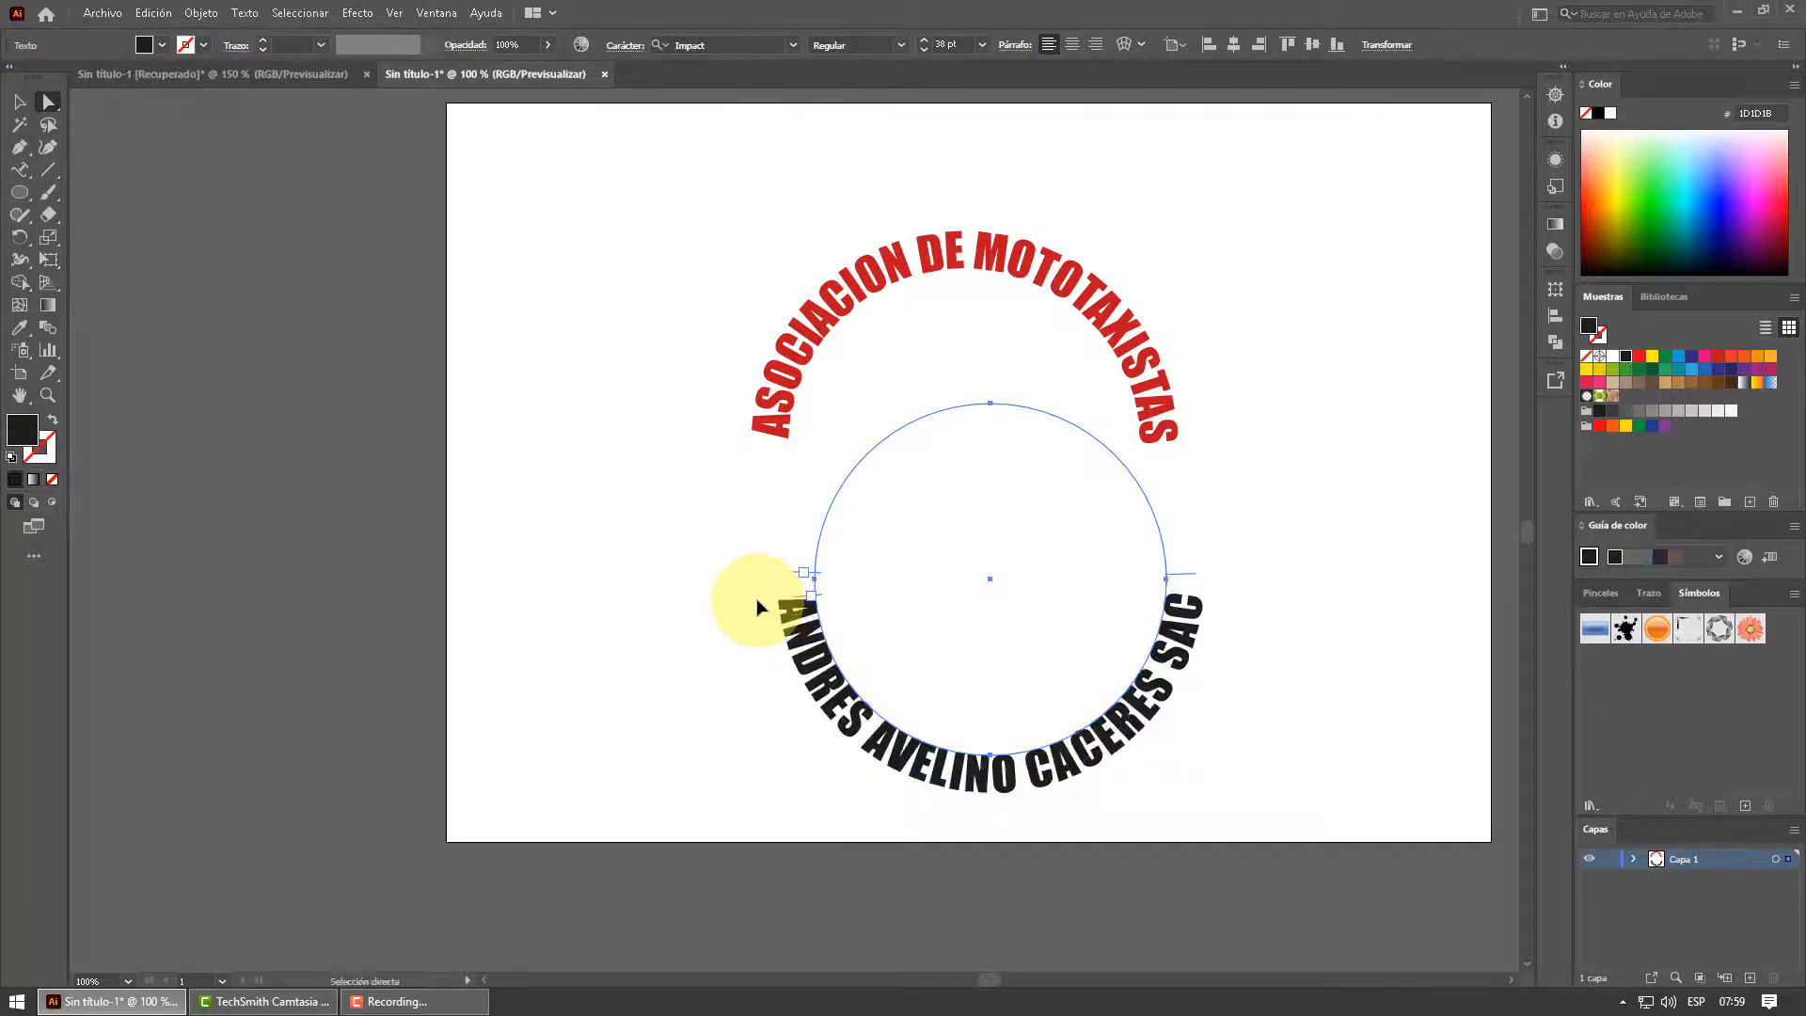
click(19, 101)
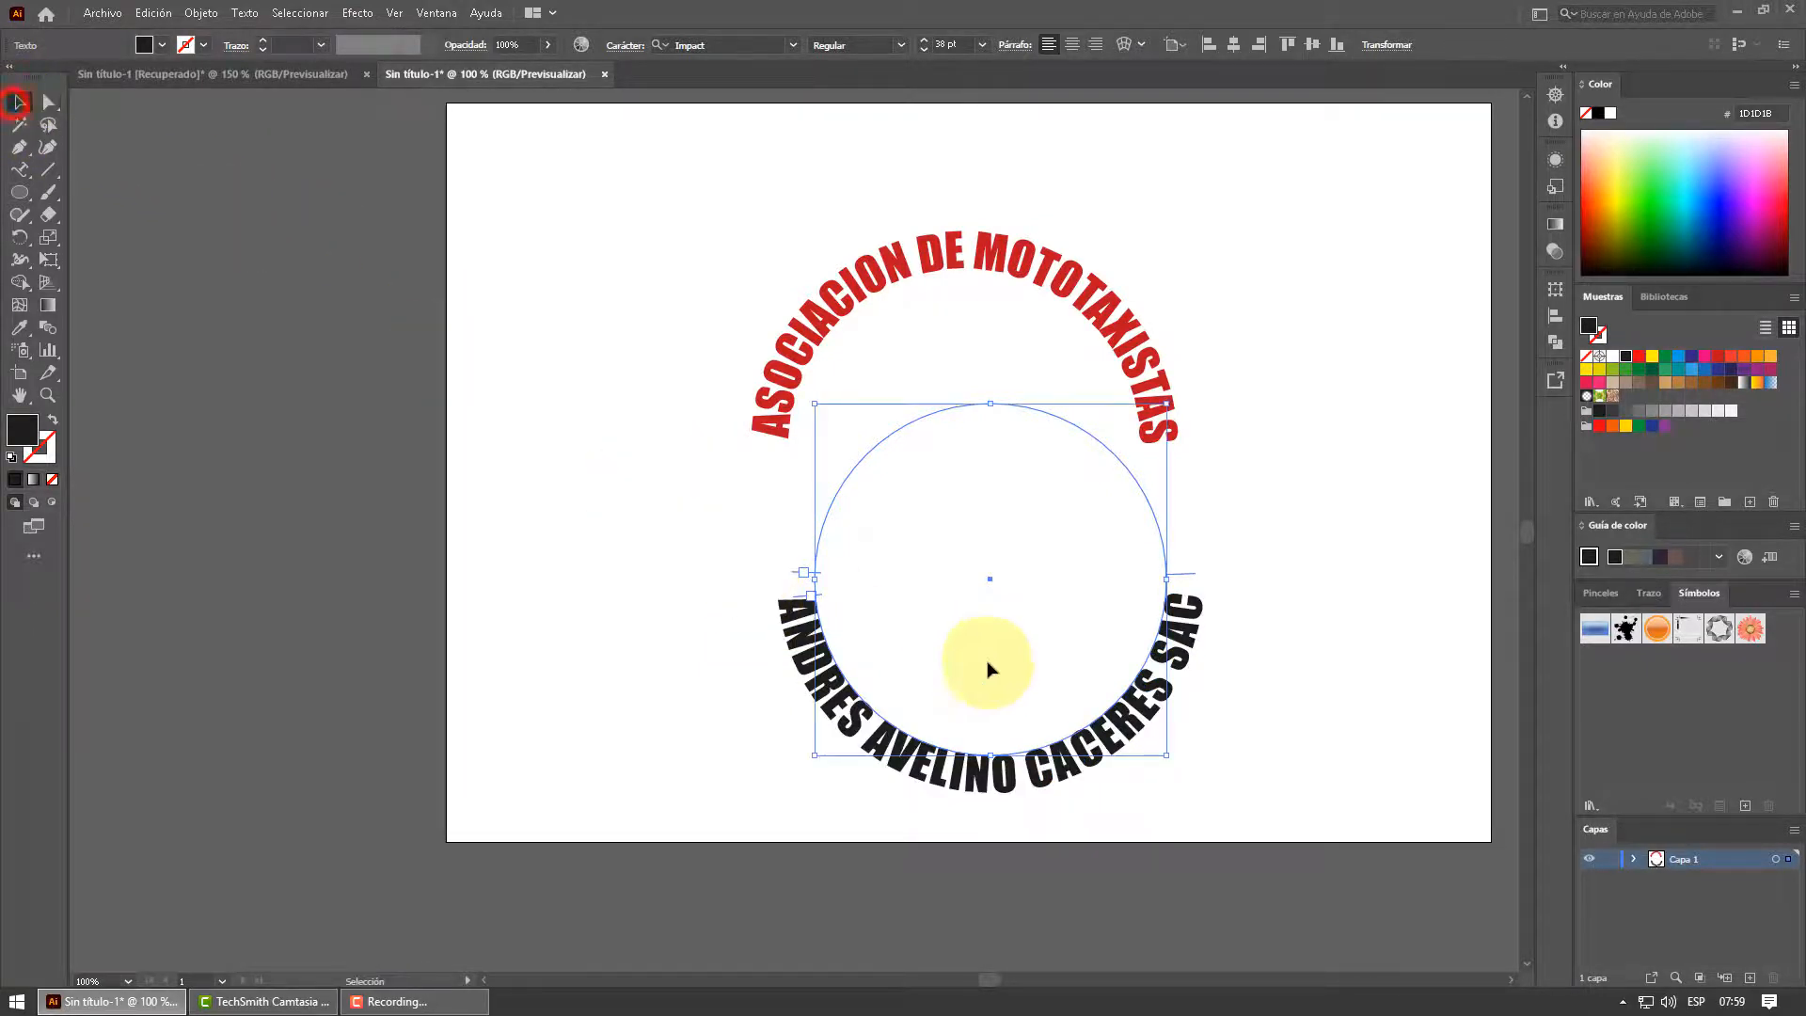
click(1265, 665)
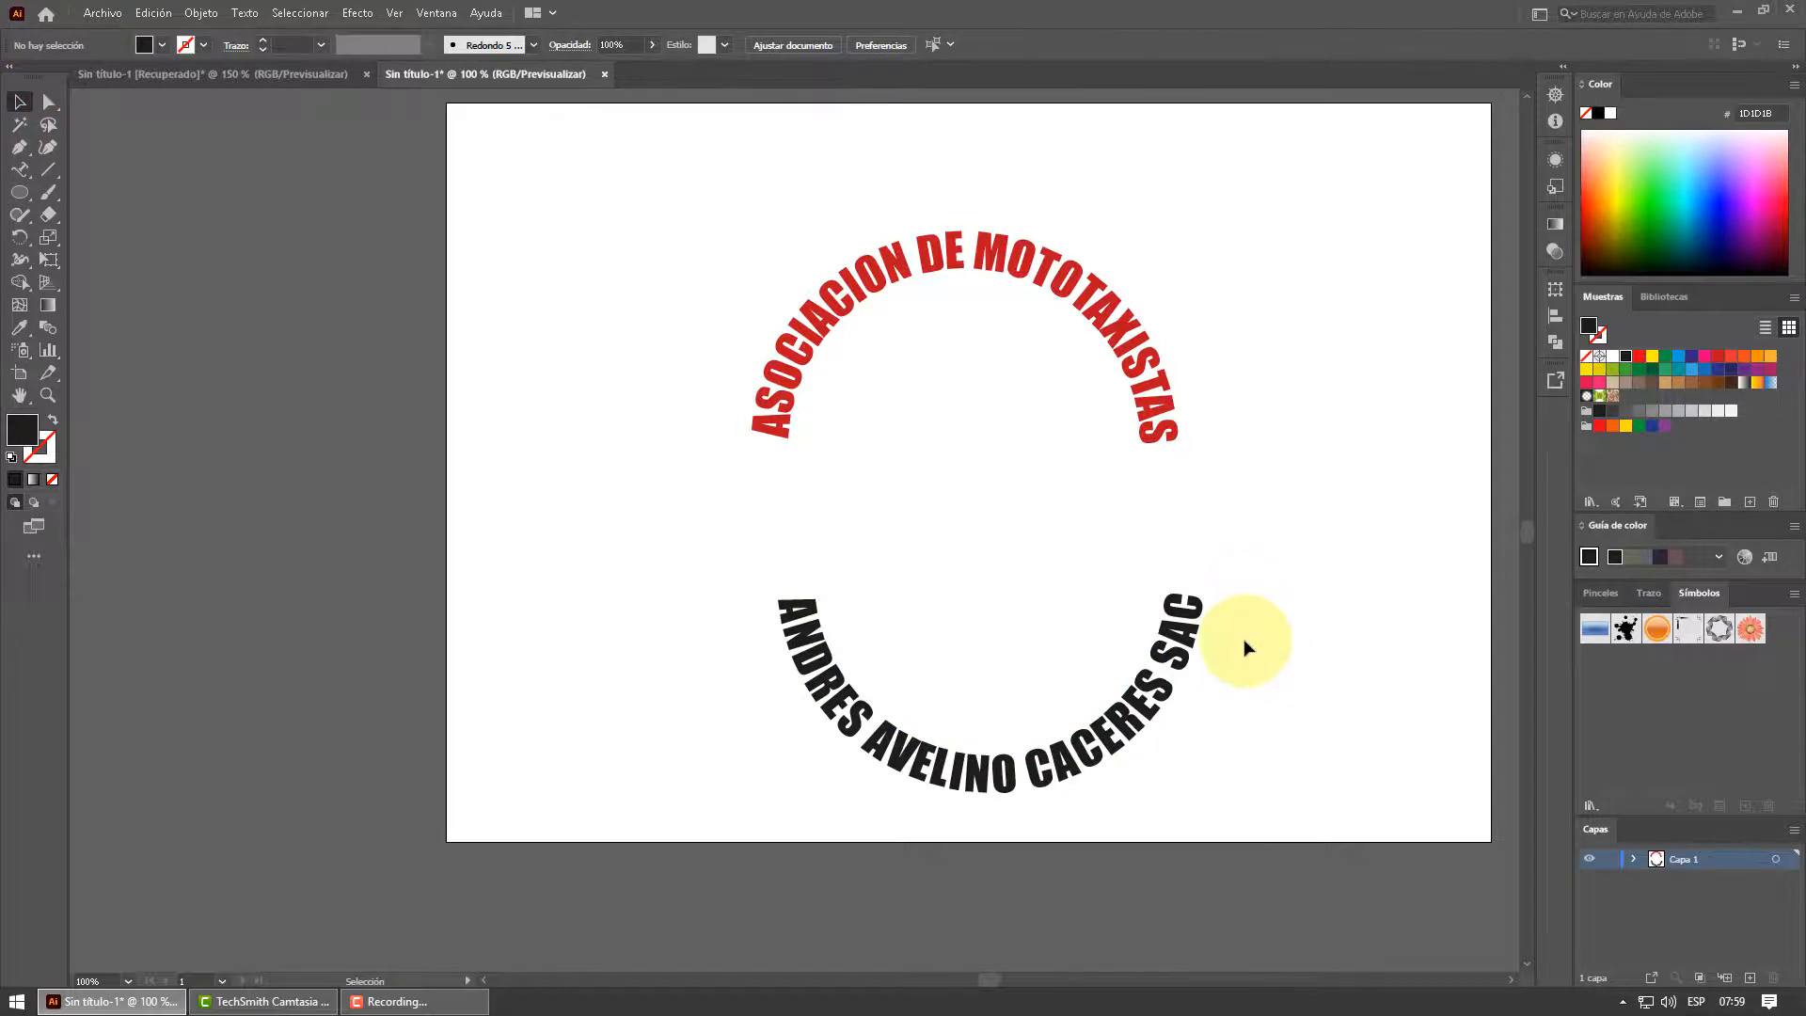
scroll(1252, 685, up, 1)
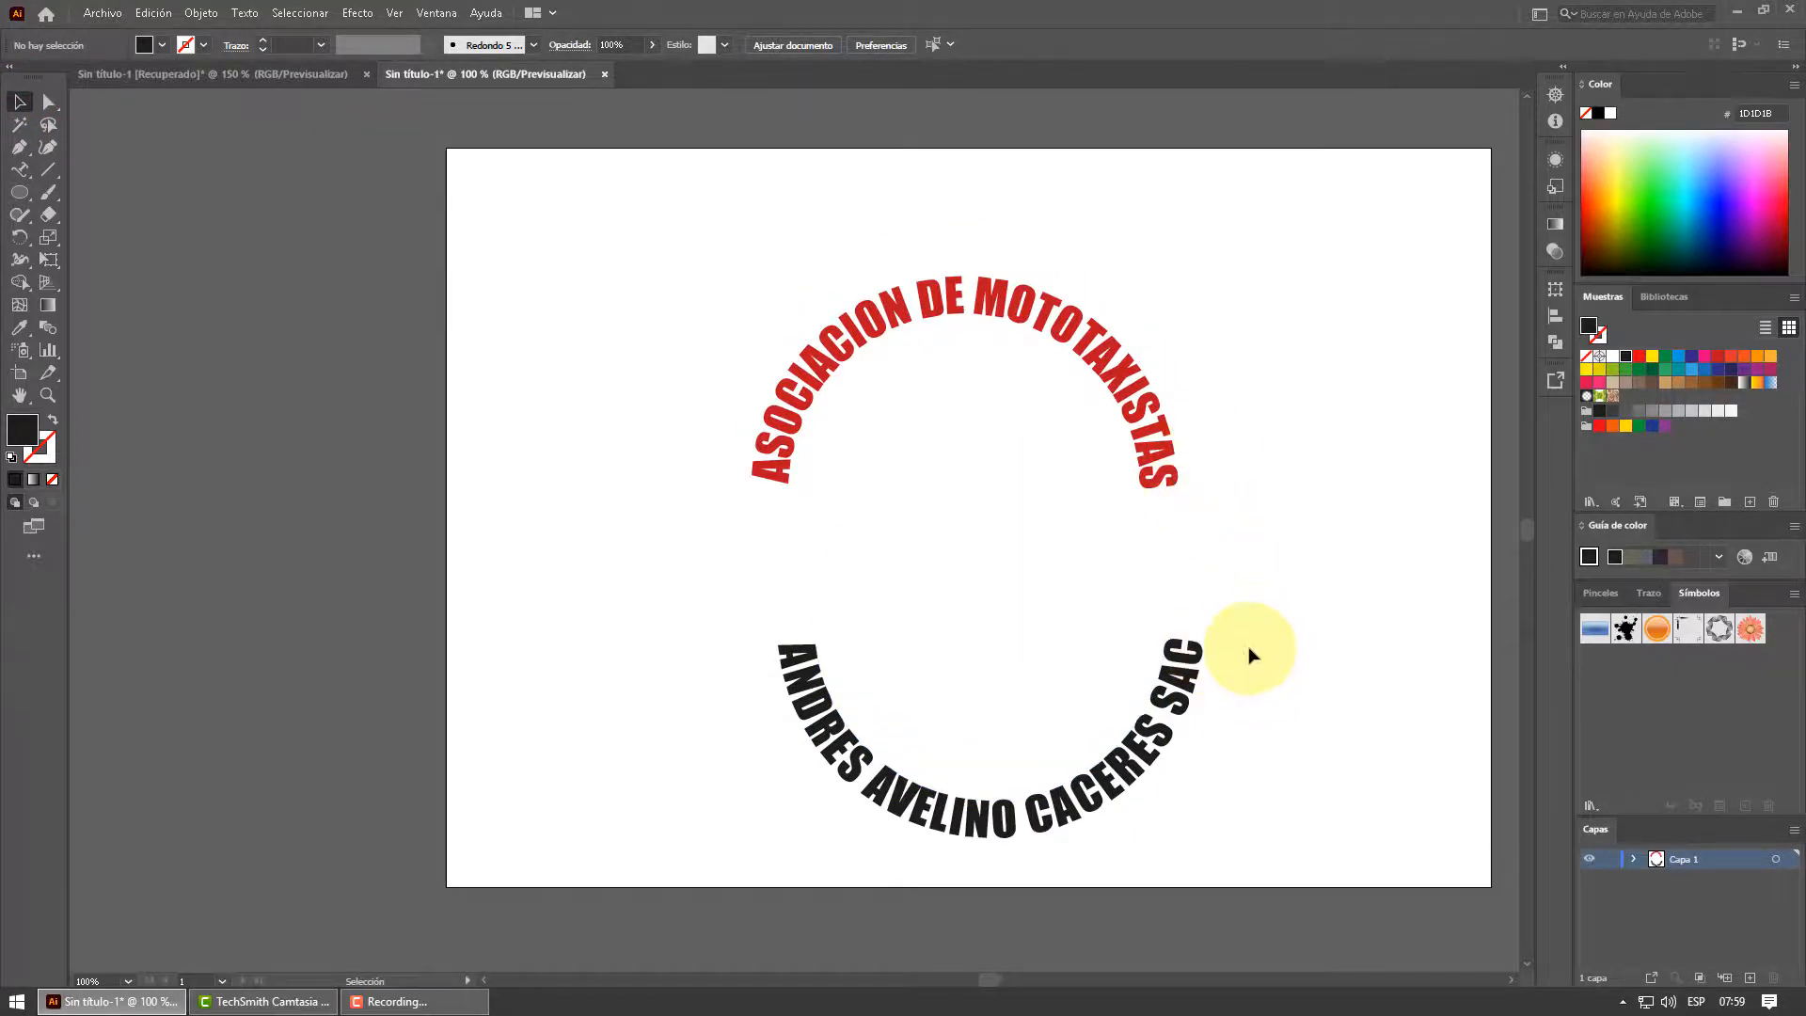
Move the black text up to complete the ring with the red arc and align both texts on their vertical centers
click(1191, 689)
drag(1191, 689, 1150, 565)
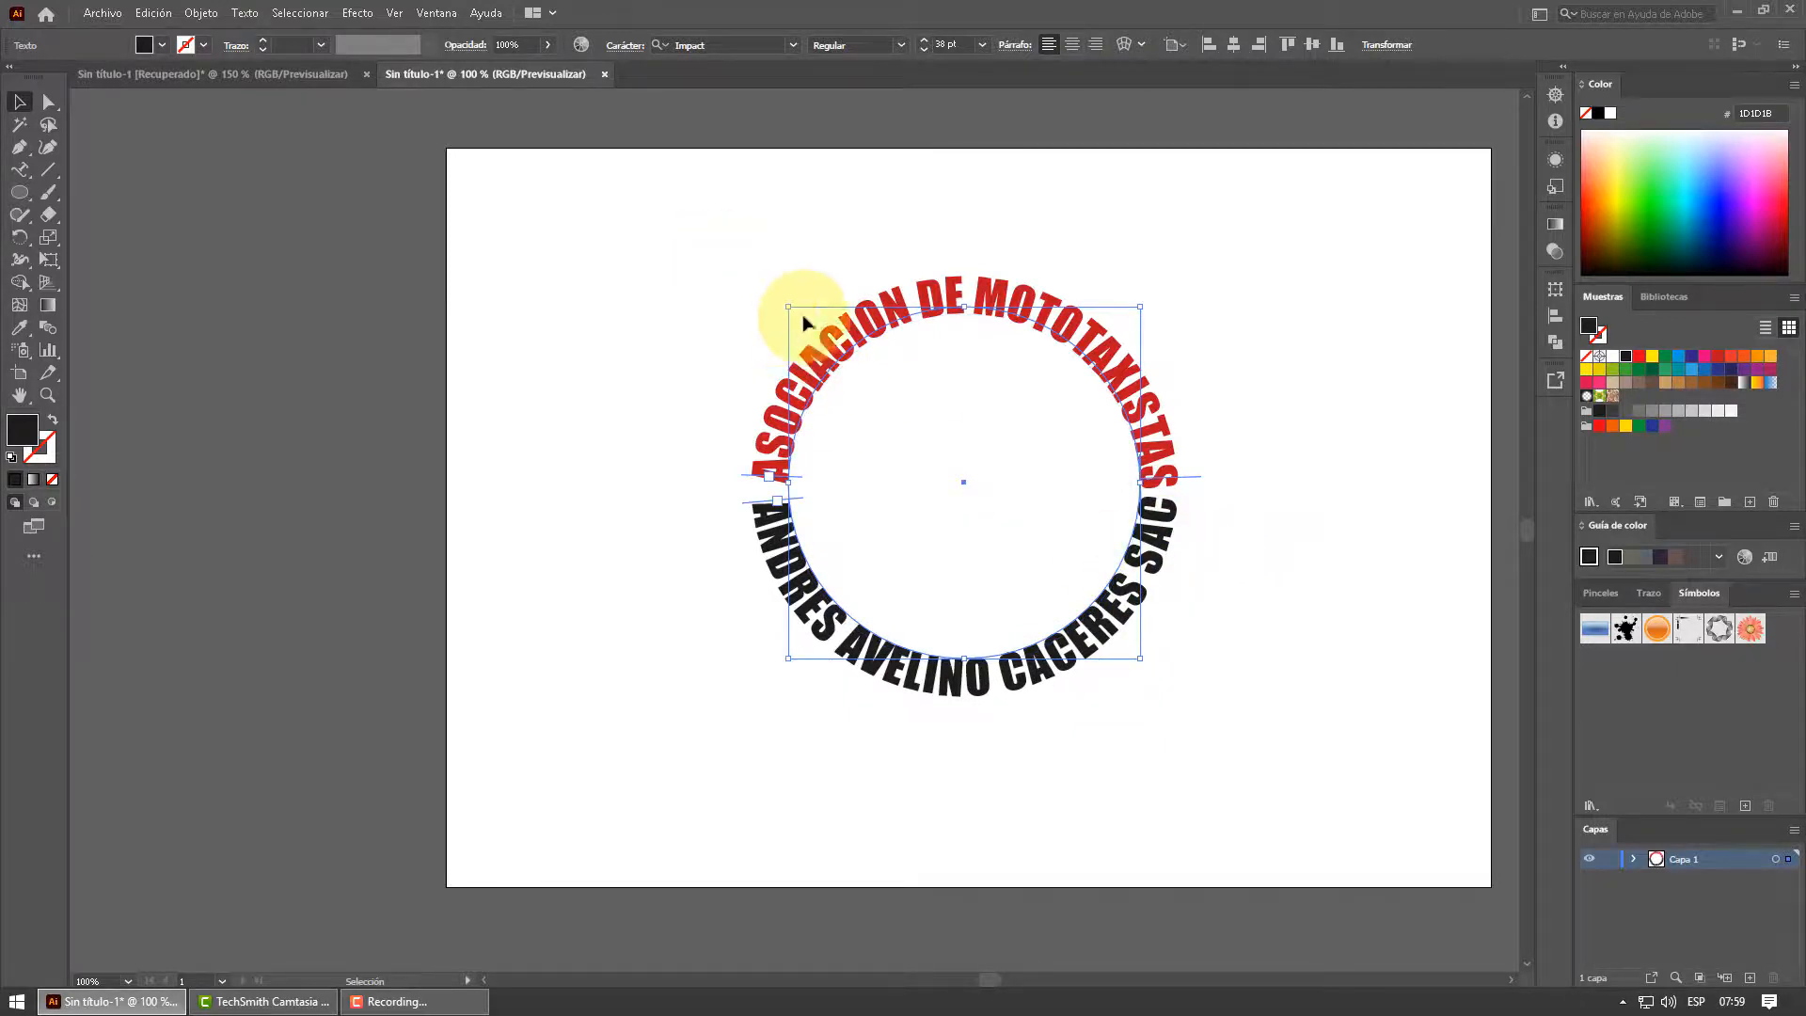
drag(717, 259, 1279, 757)
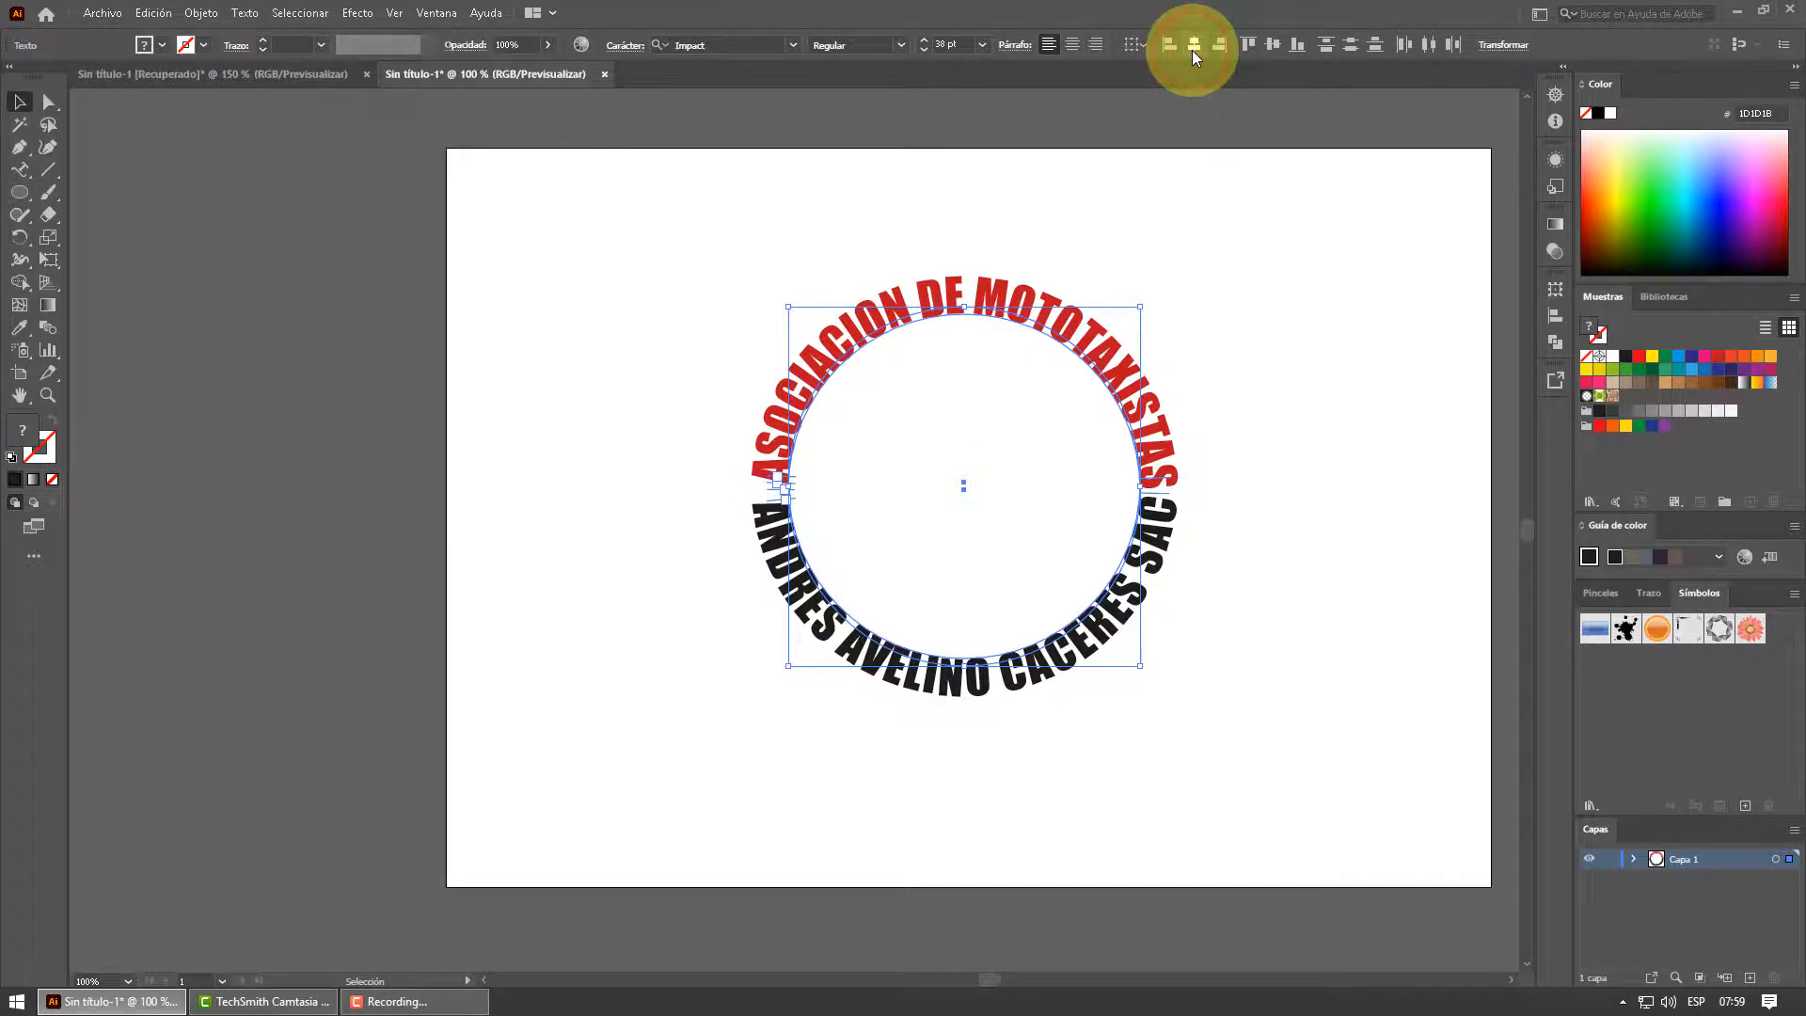
click(1272, 45)
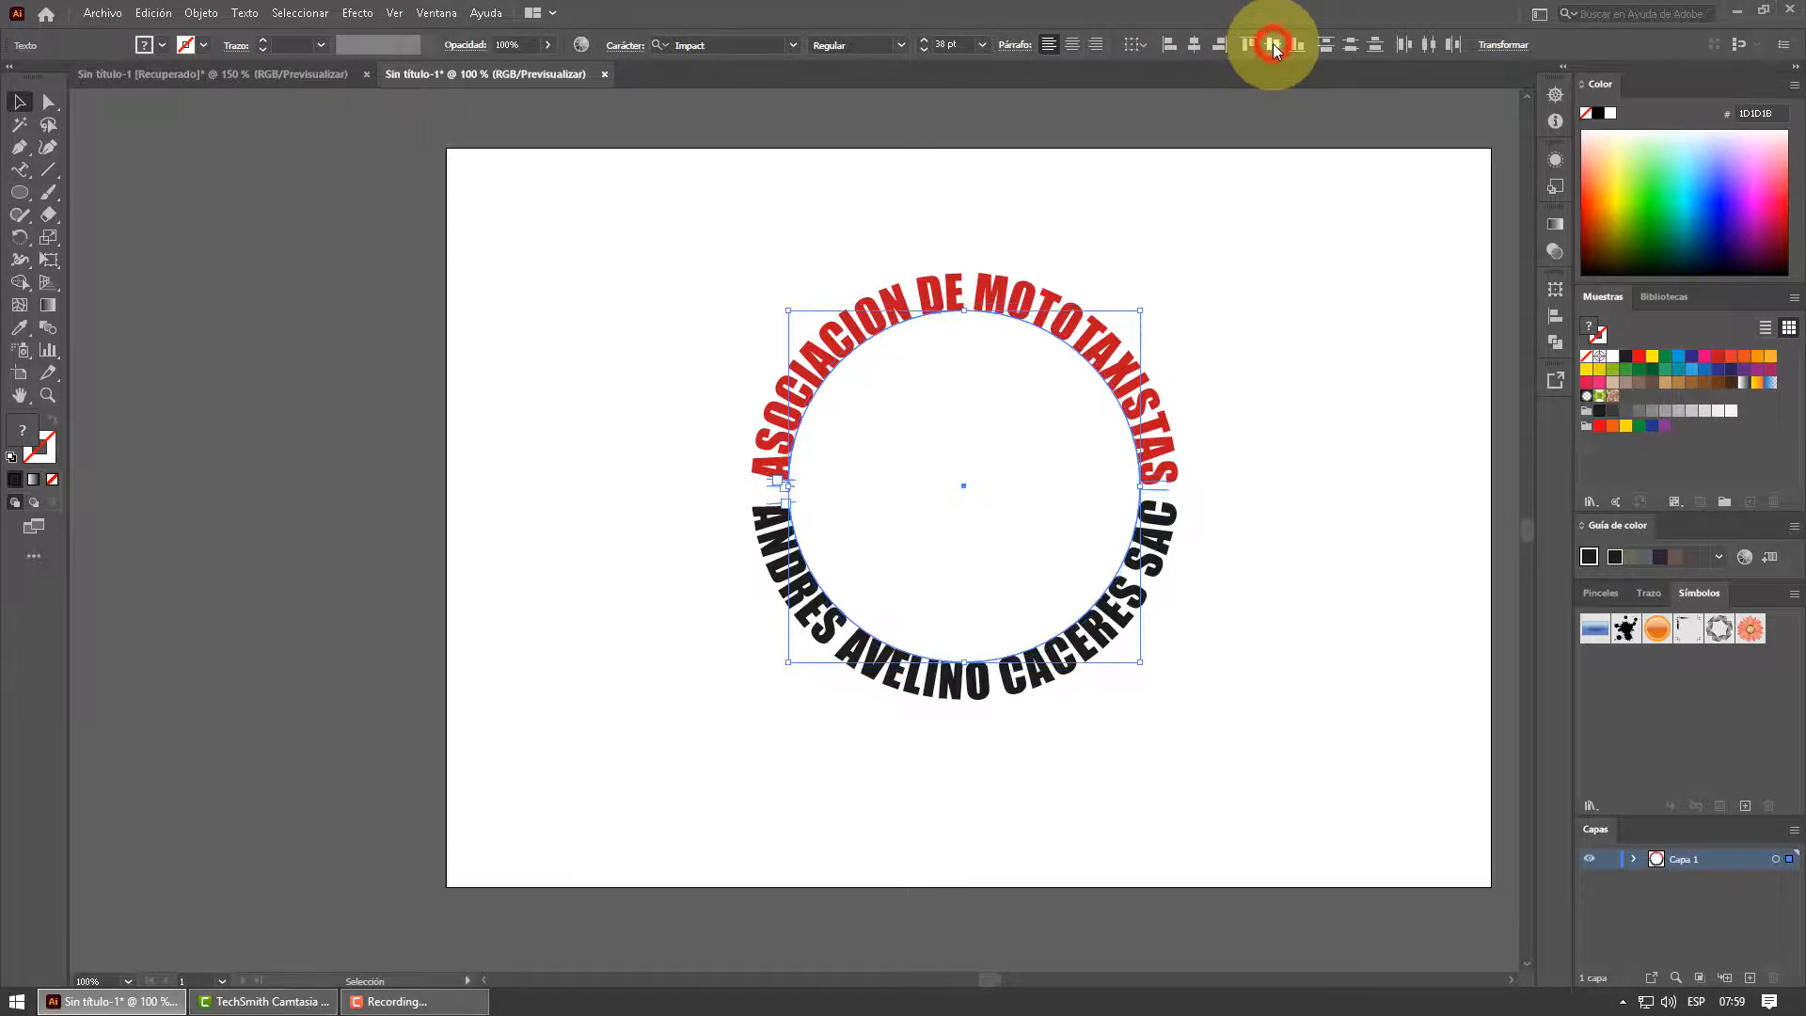
click(1253, 357)
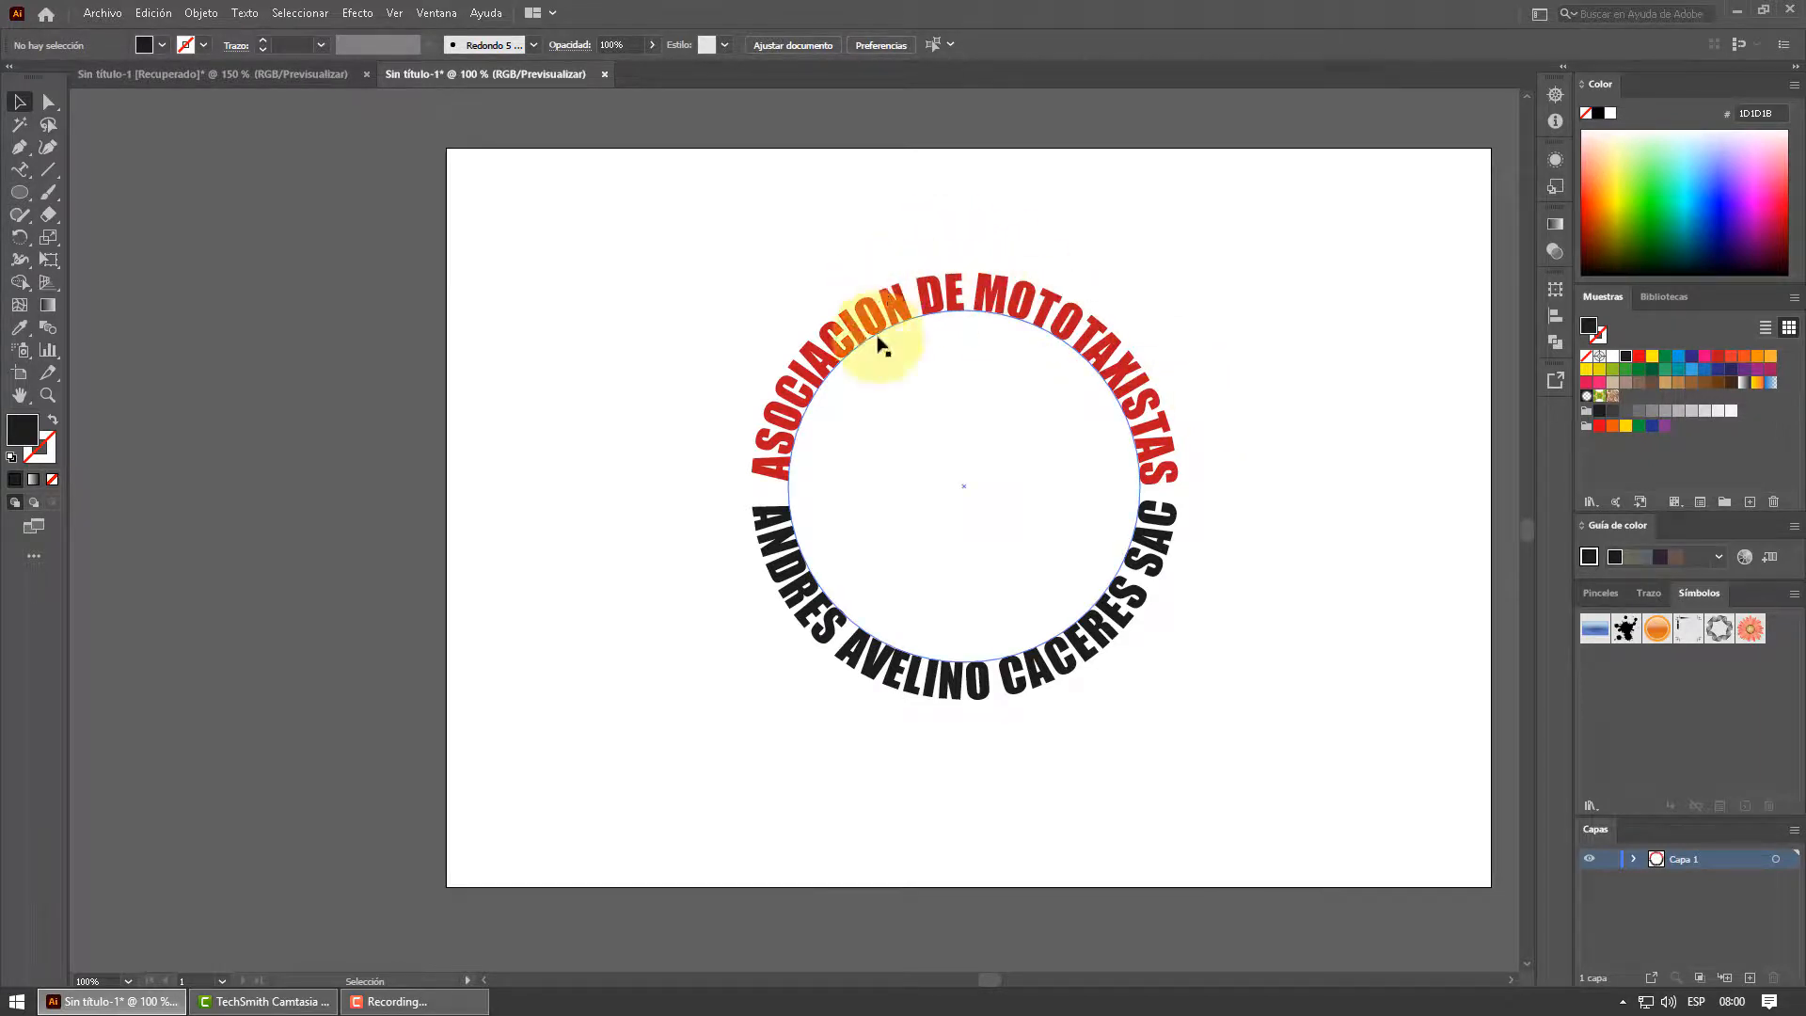
Draw a black circle about 75 mm across inside the text ring and enlarge it to about 87 mm
mouse_move(456, 1010)
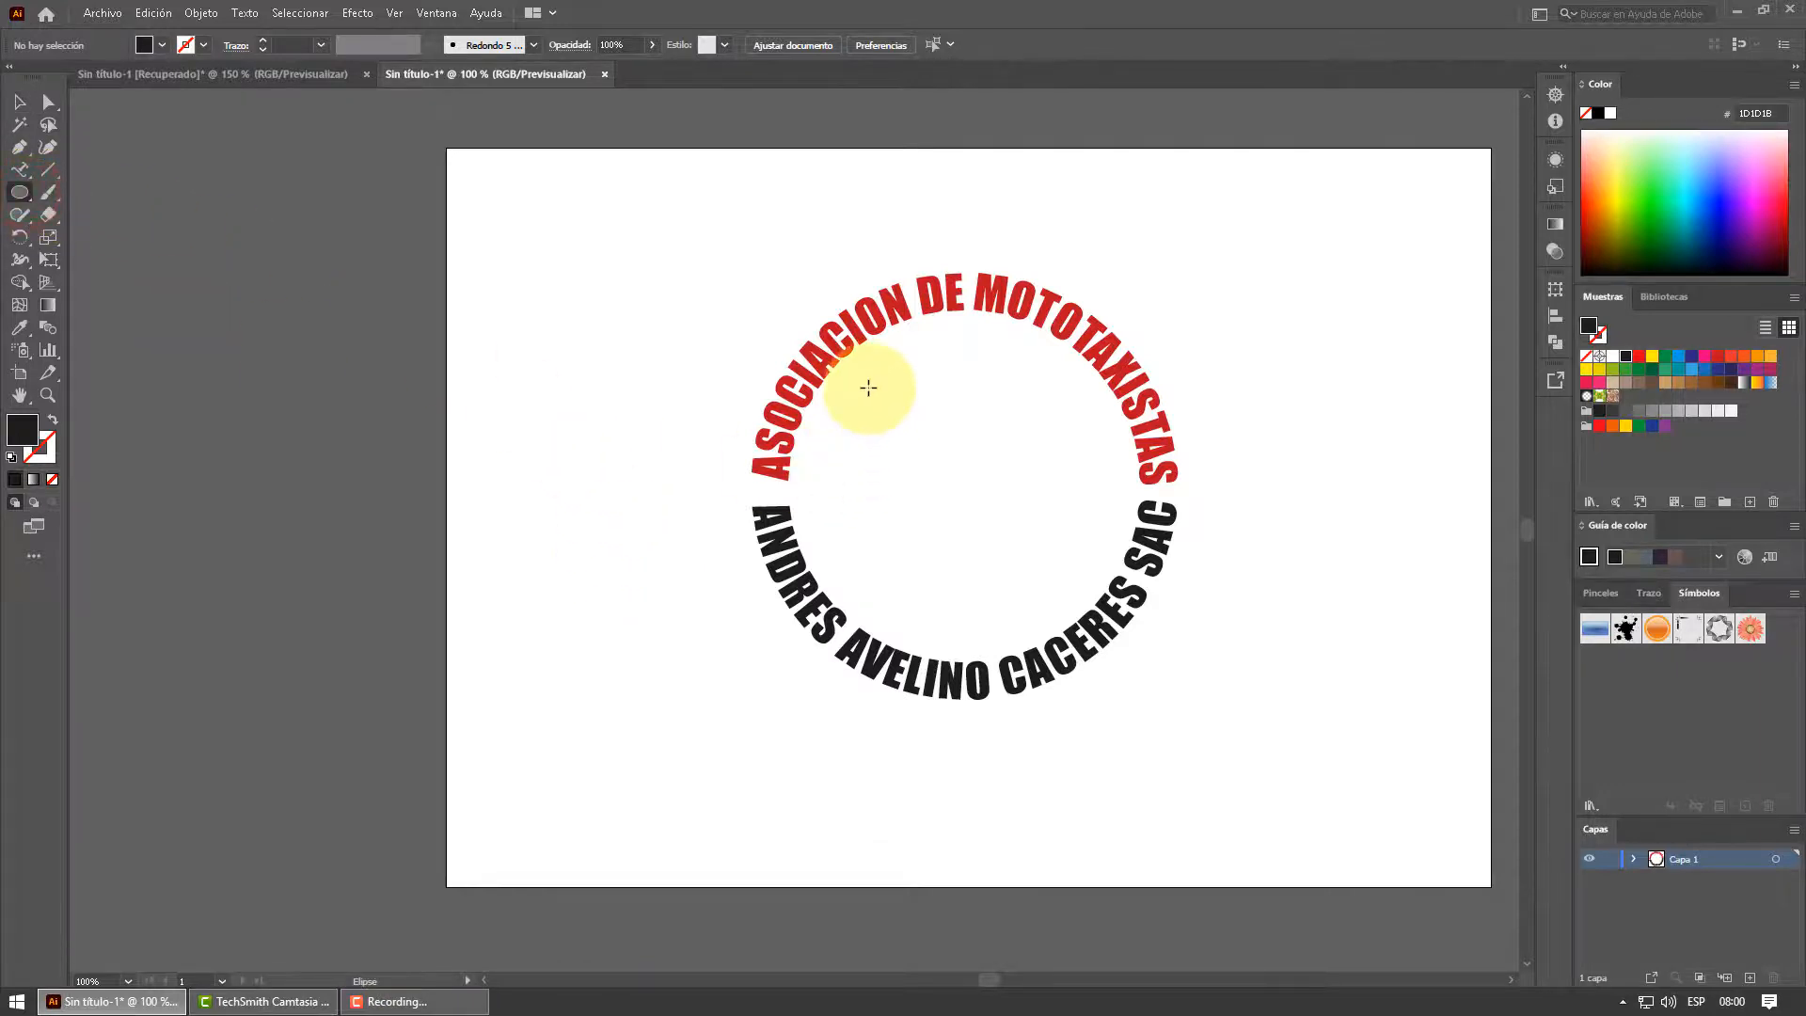
drag(862, 369, 1127, 633)
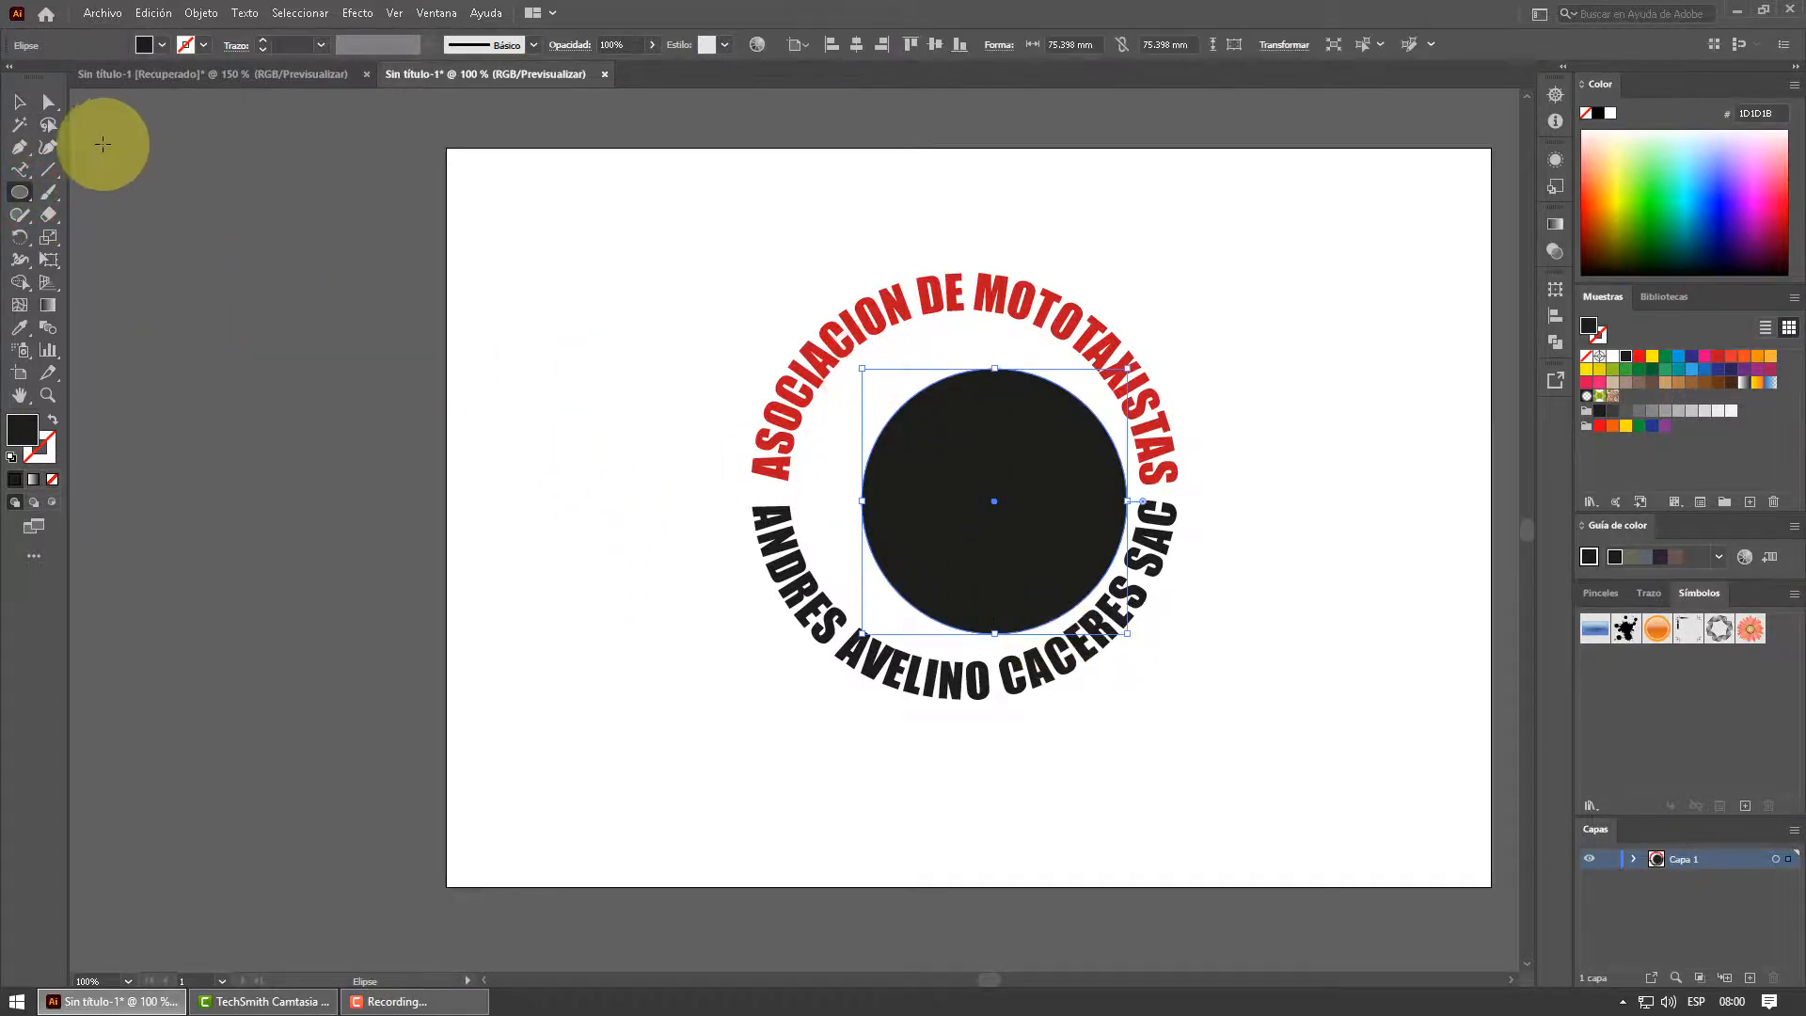
click(19, 102)
drag(972, 442, 939, 399)
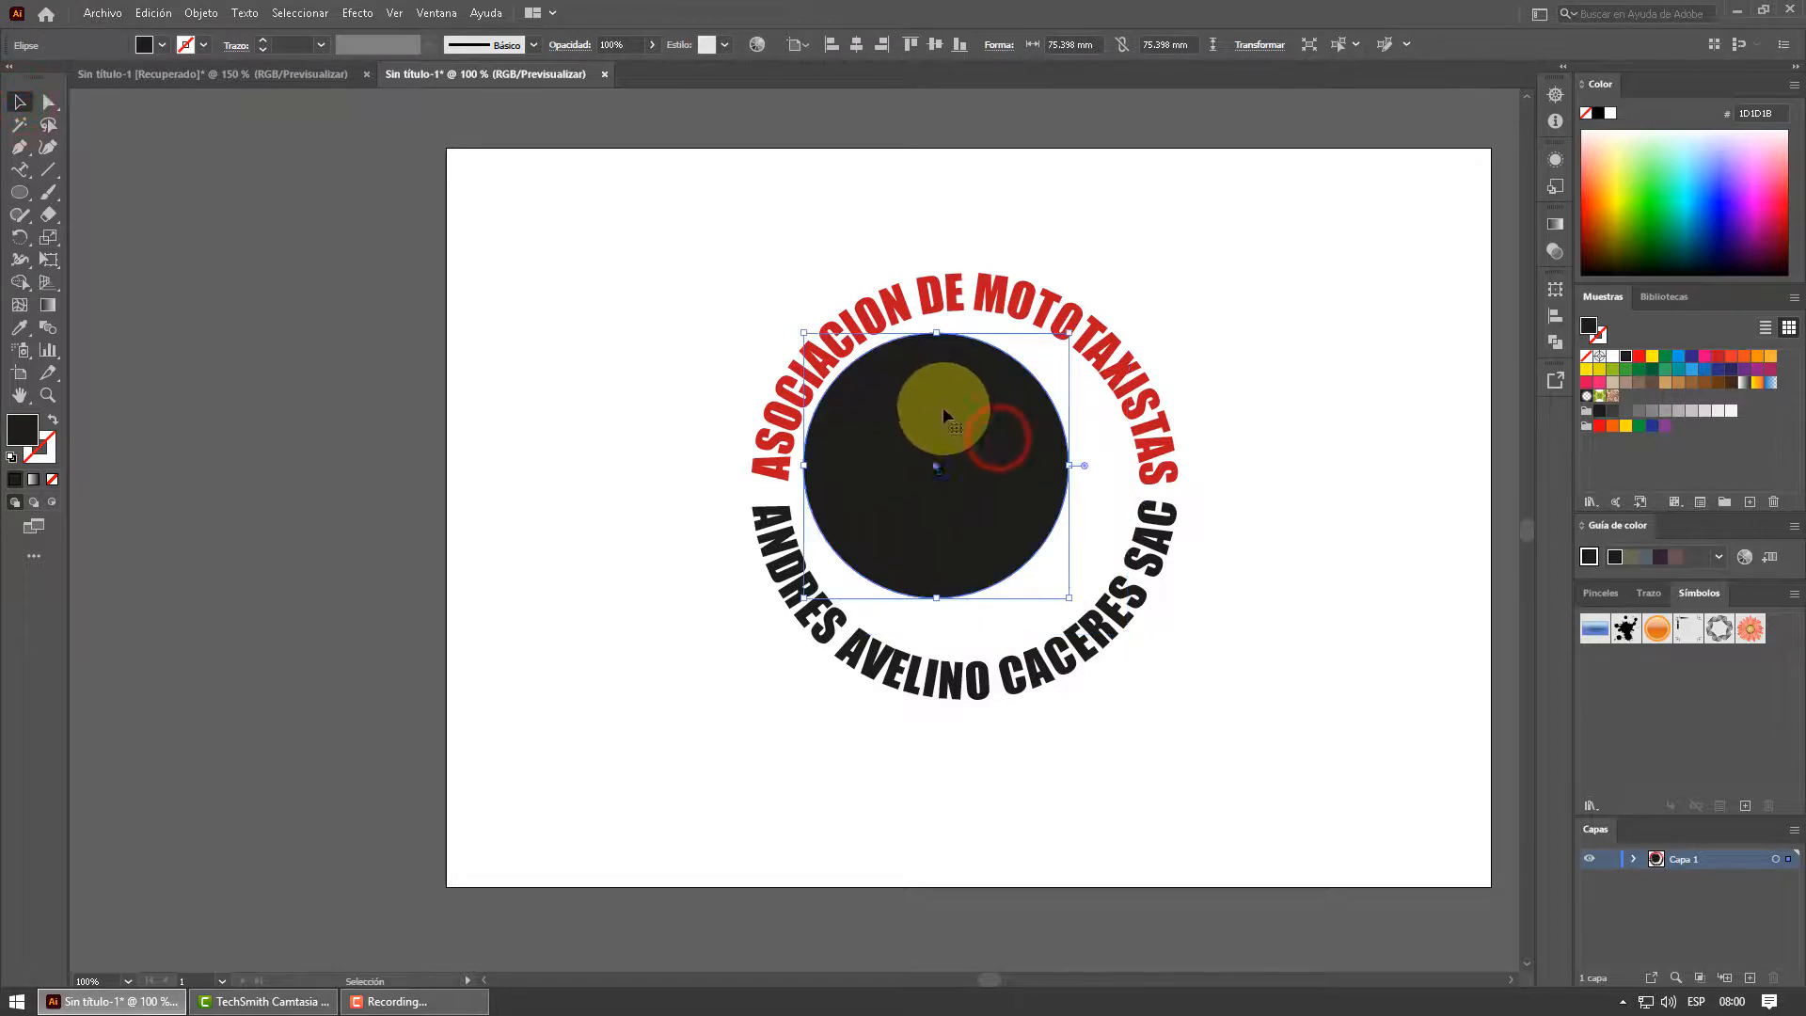
drag(1068, 597, 1110, 638)
Center the black circle and both circular texts on each other horizontally and vertically
drag(714, 225, 1251, 781)
click(680, 44)
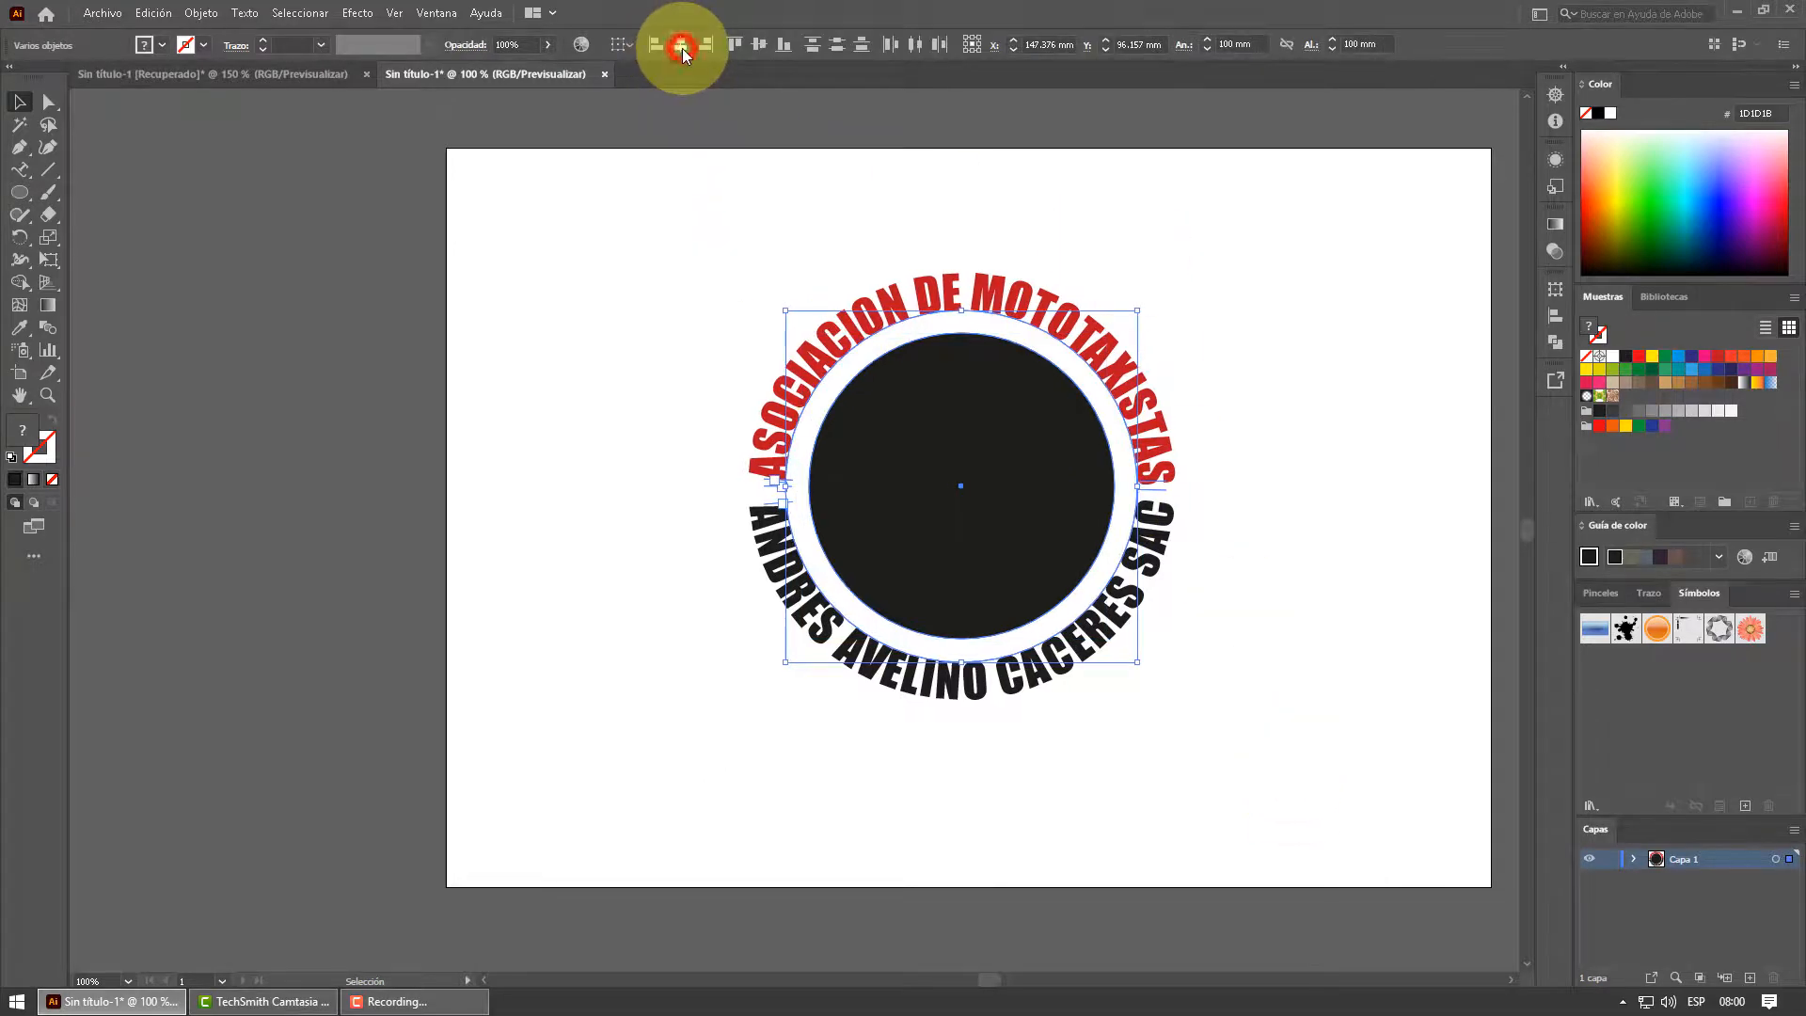
click(757, 44)
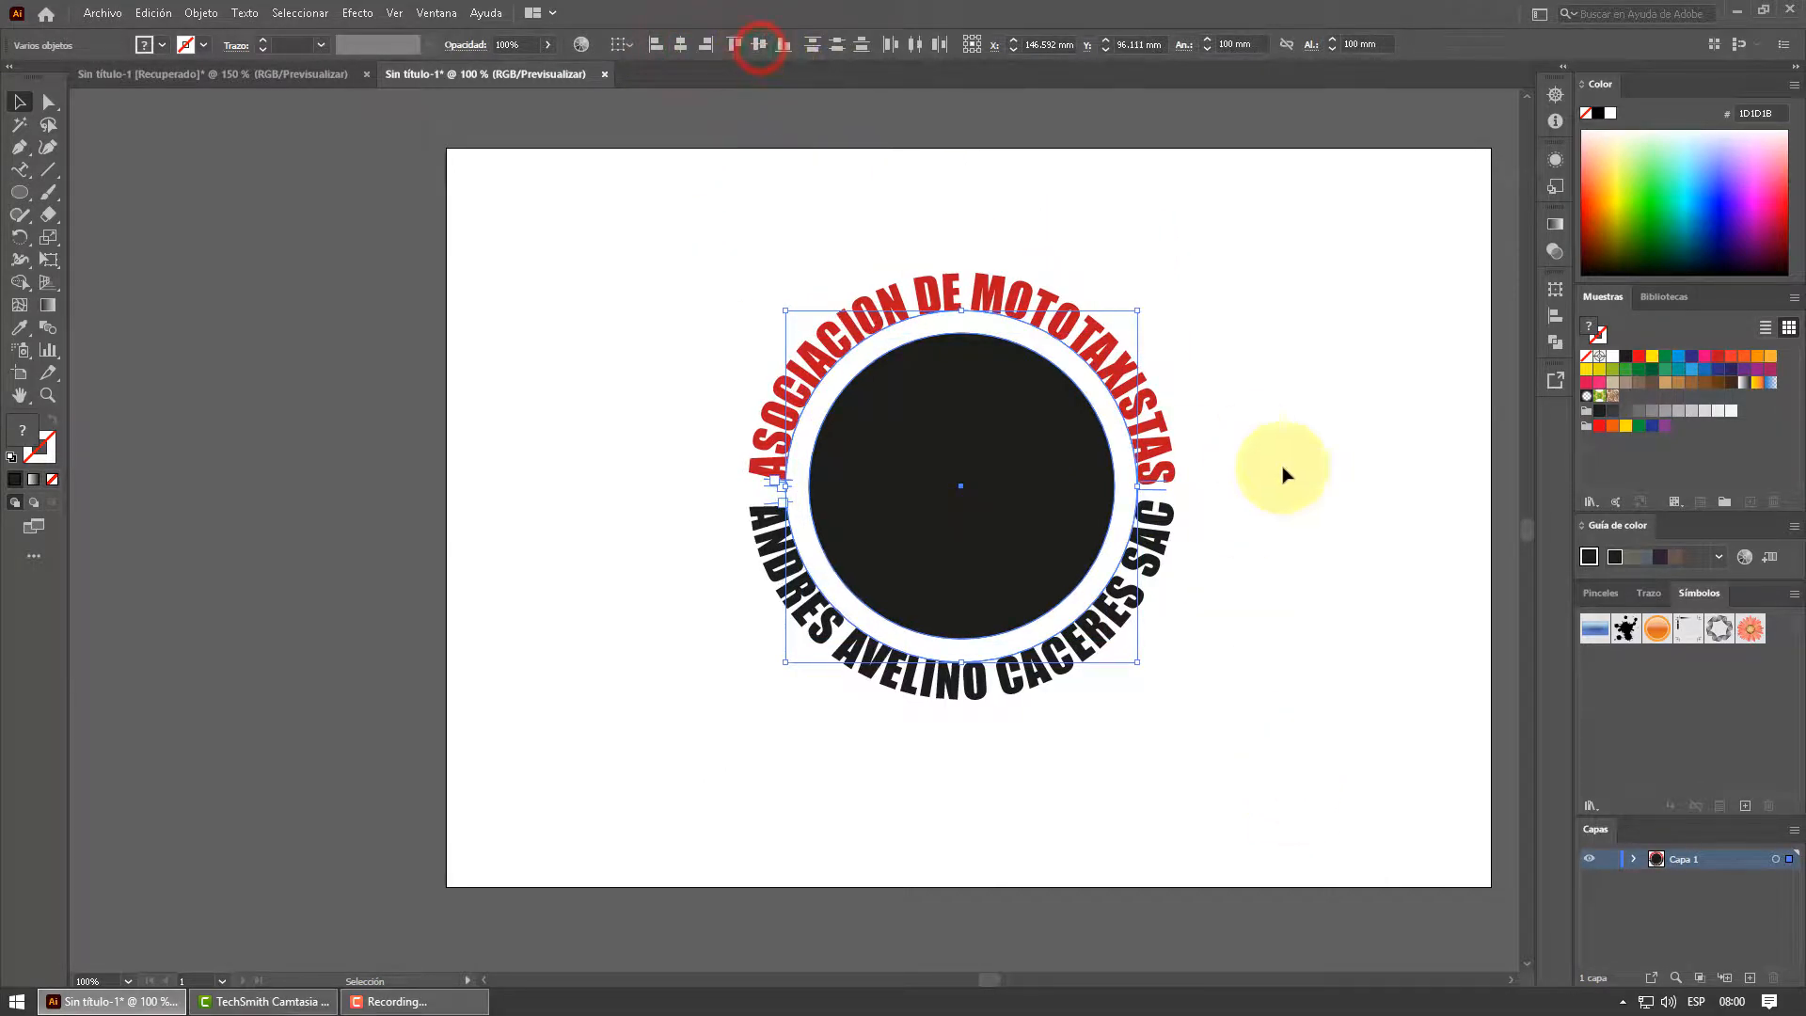
click(1293, 481)
Fill the inner circle with yellow FFED00
click(1083, 474)
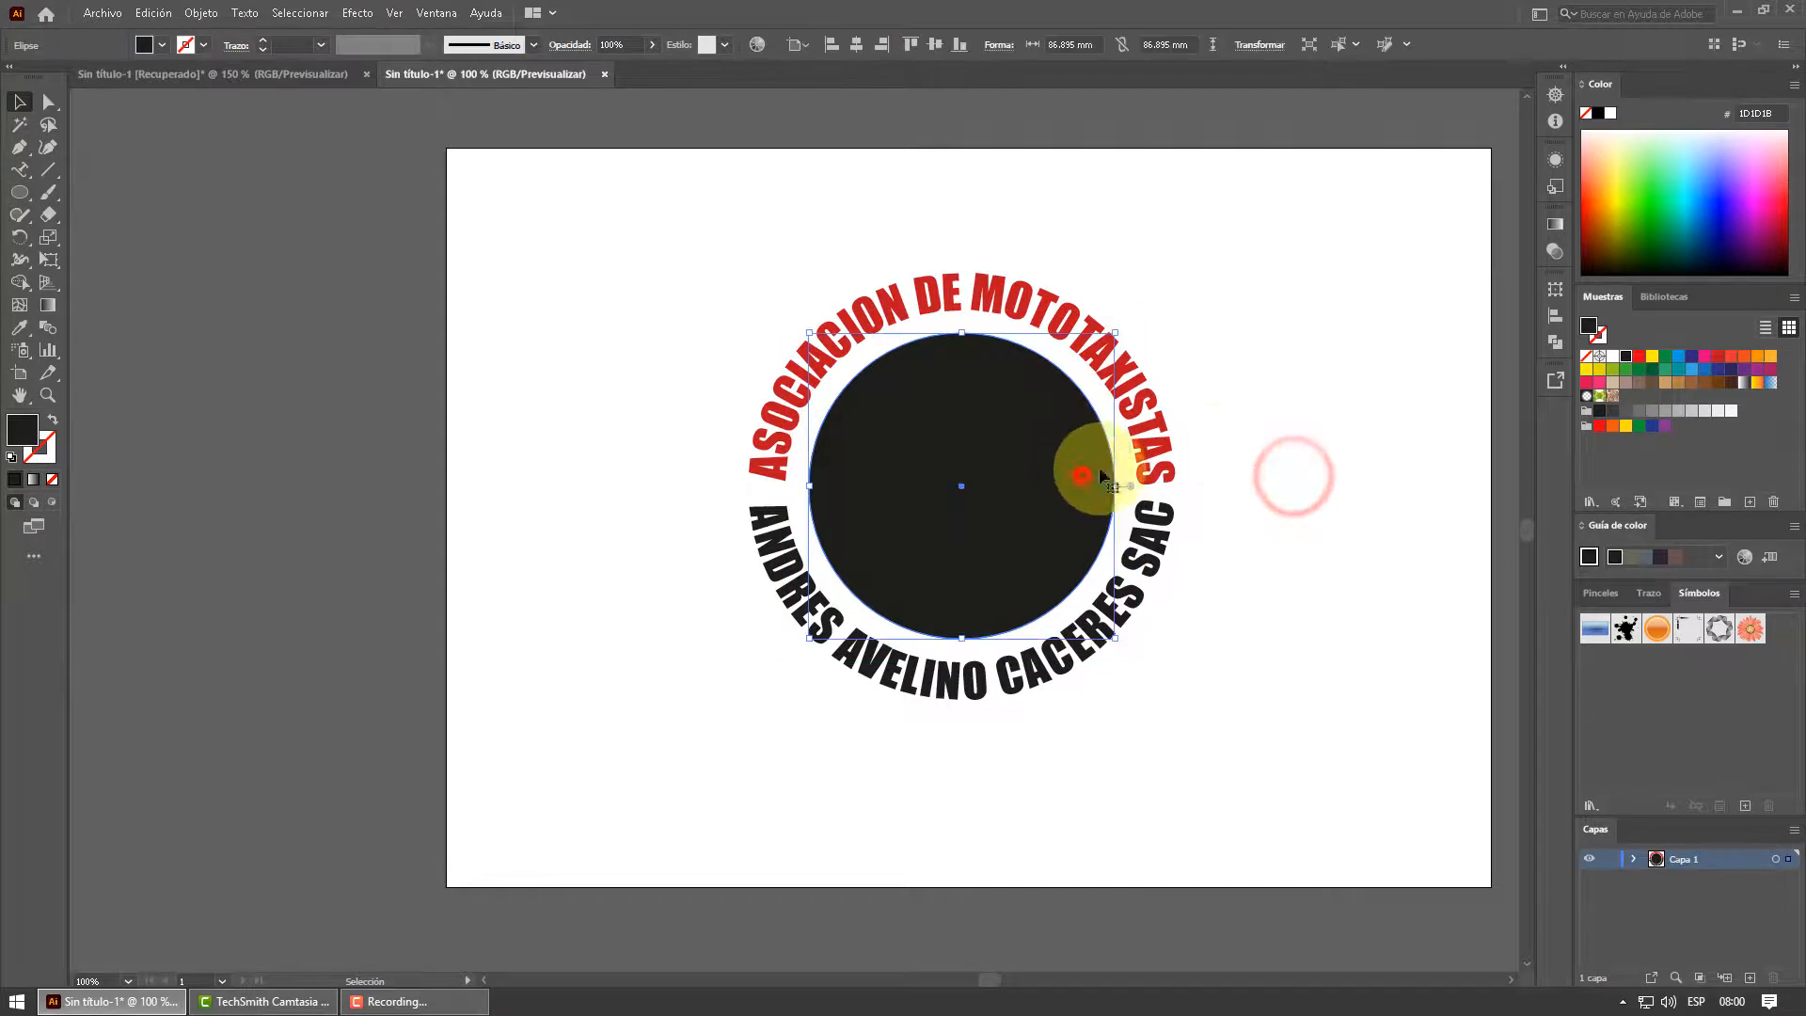
click(1653, 357)
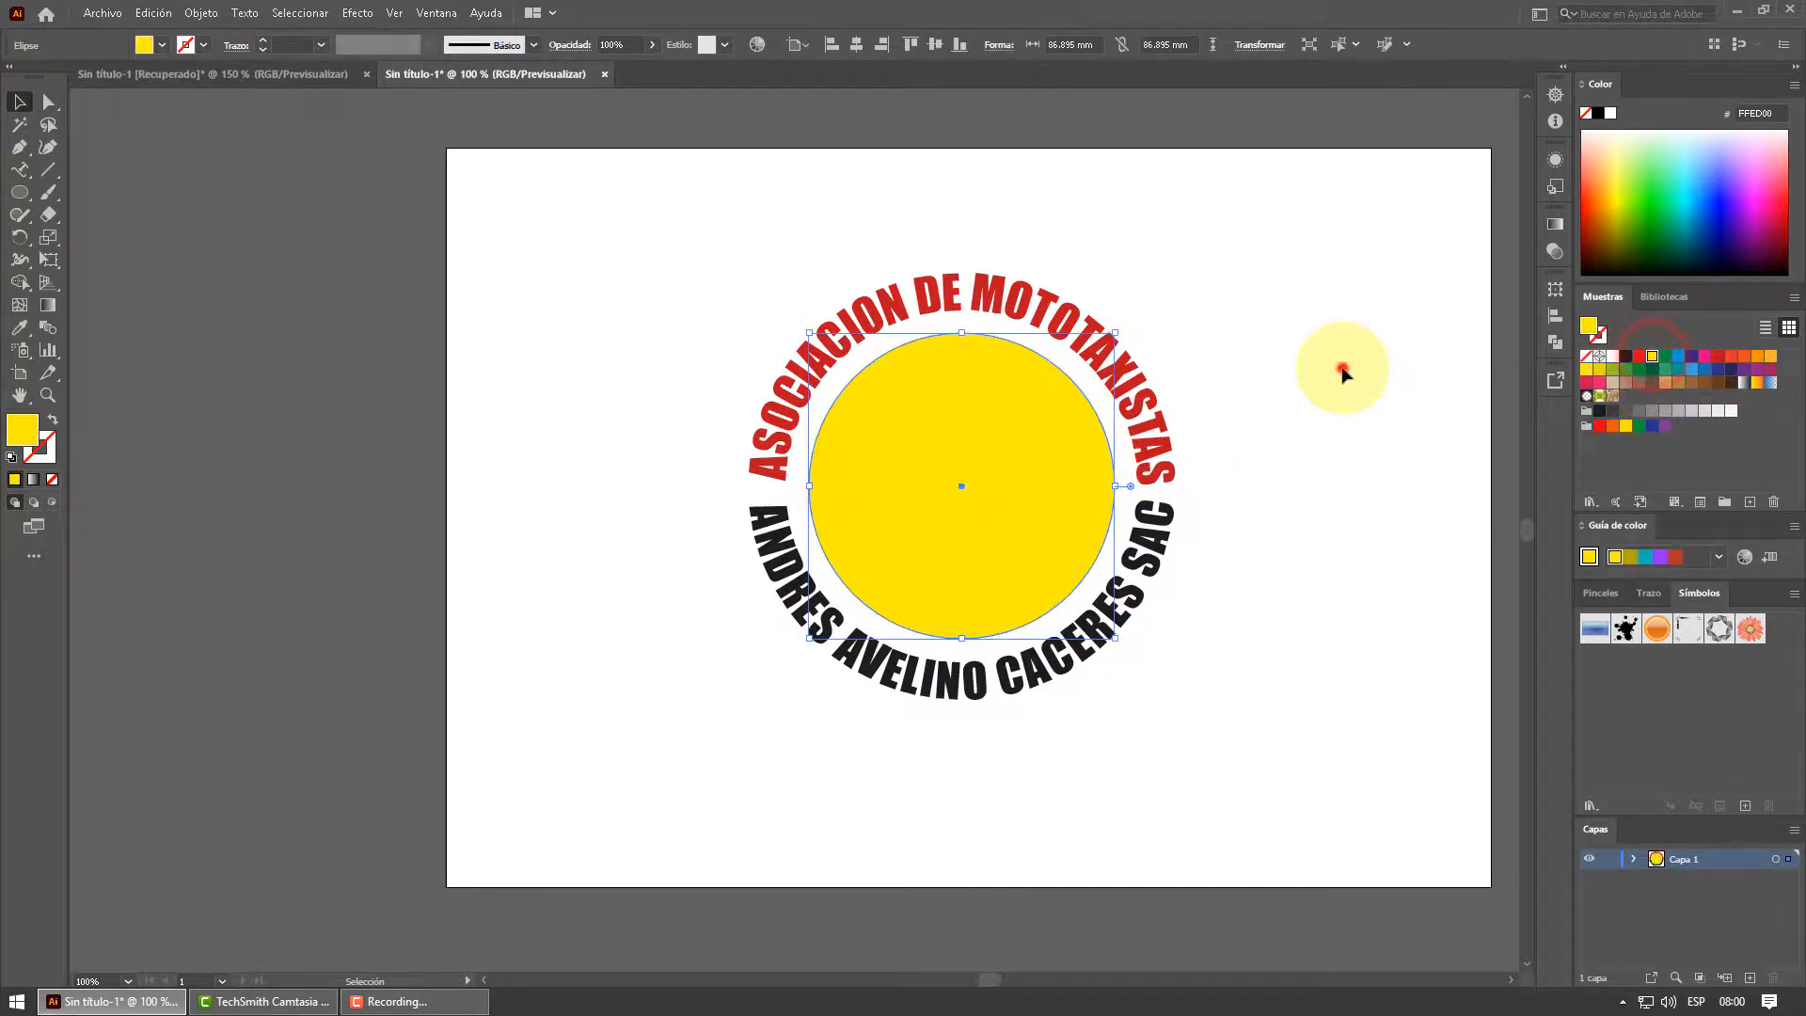
click(1342, 375)
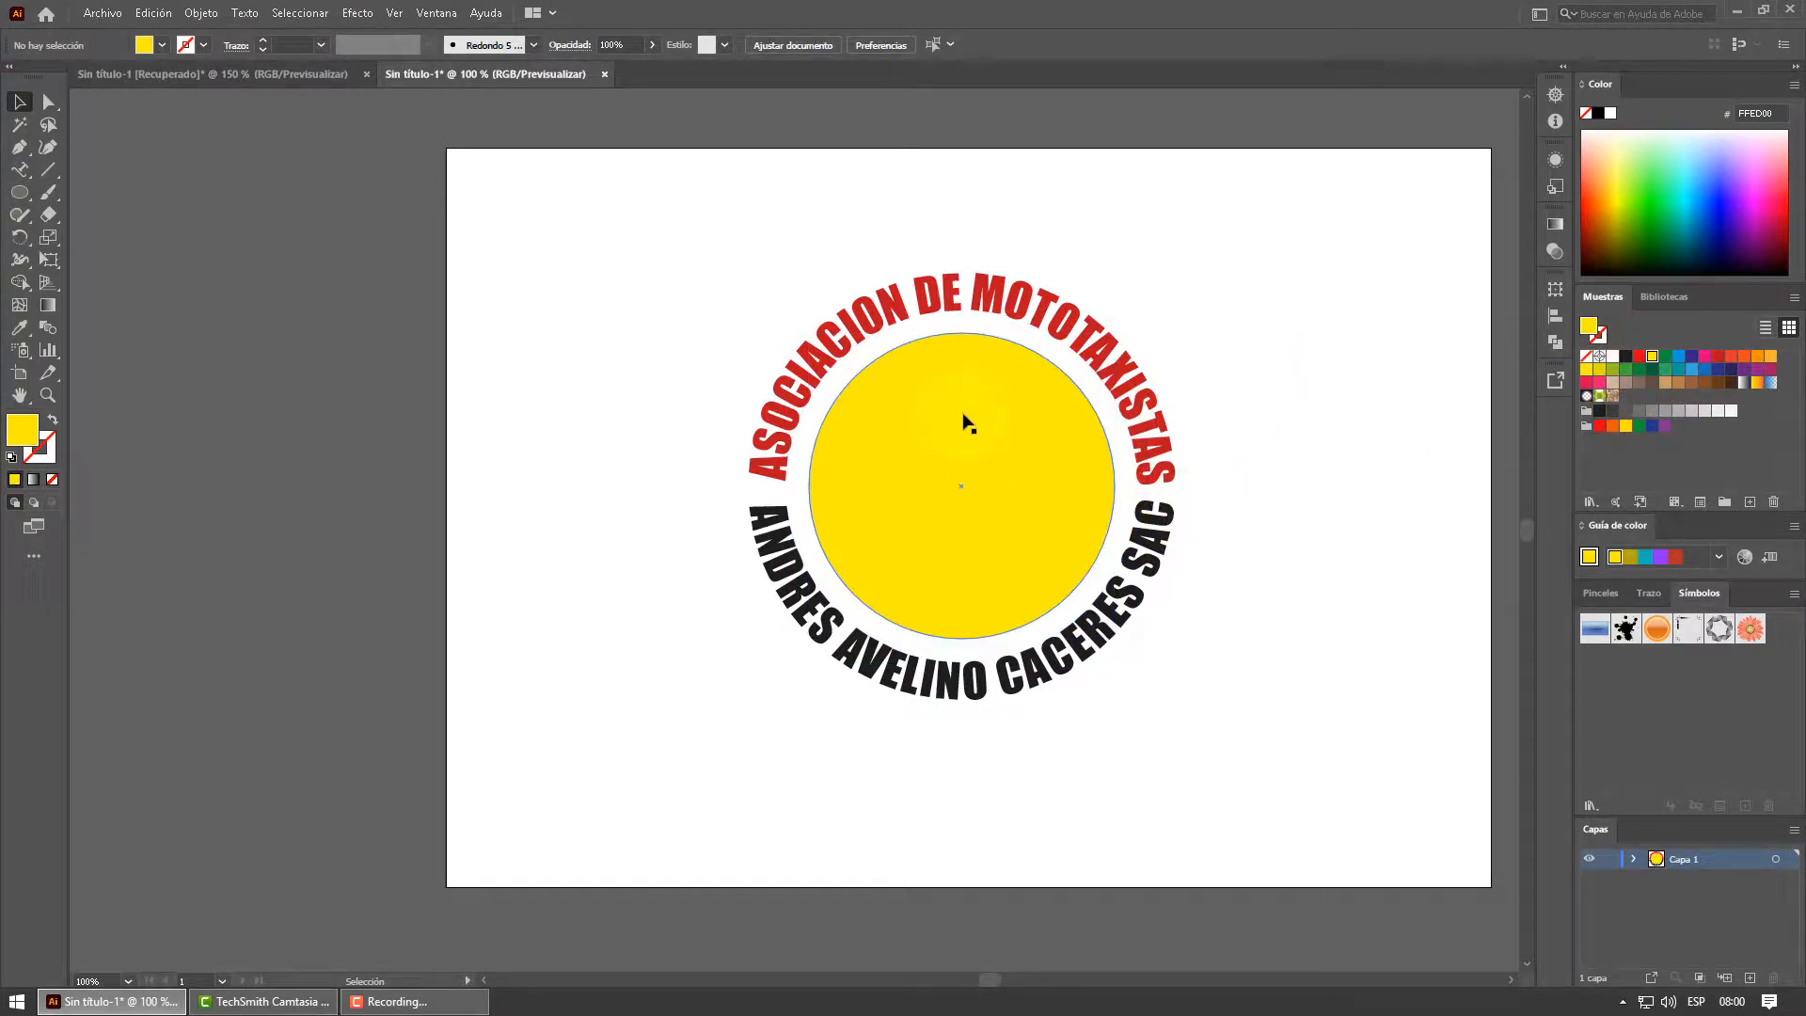
Duplicate the yellow circle, enlarging the copy to about 134.5 mm across, and send it behind the texts and inner circle
drag(1053, 485, 1281, 655)
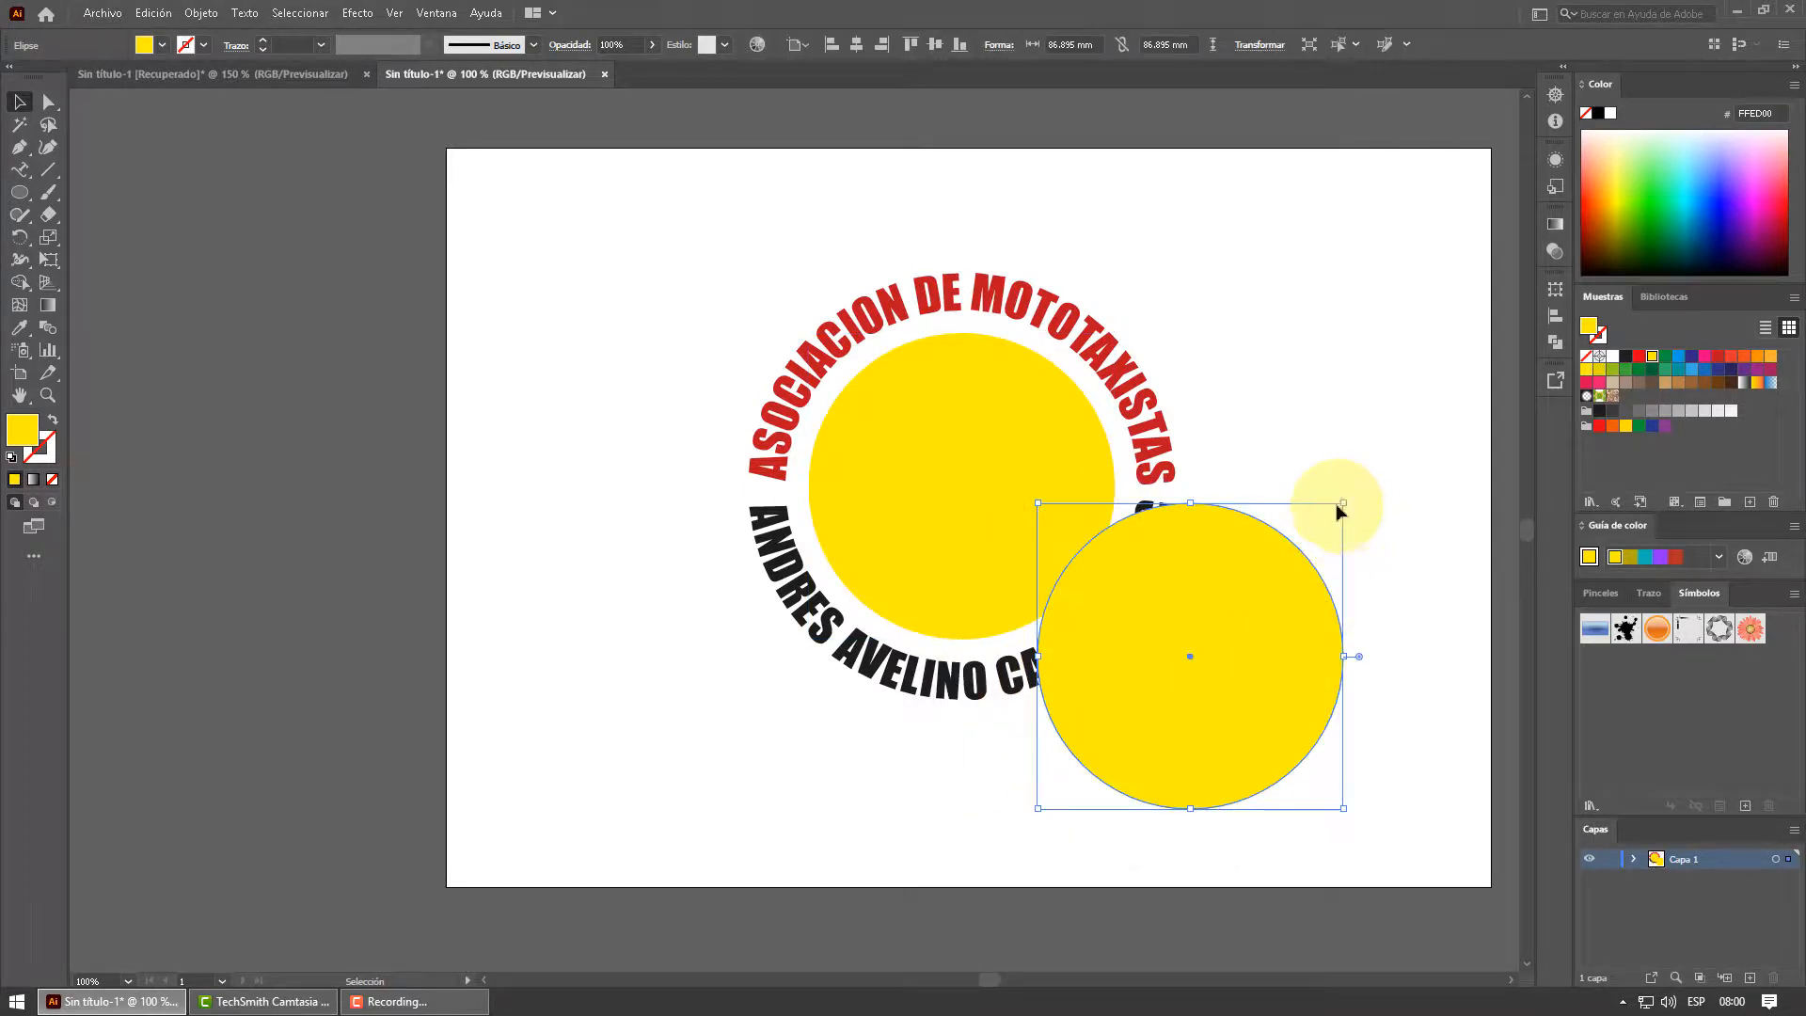
drag(1346, 505, 1191, 395)
right_click(1190, 396)
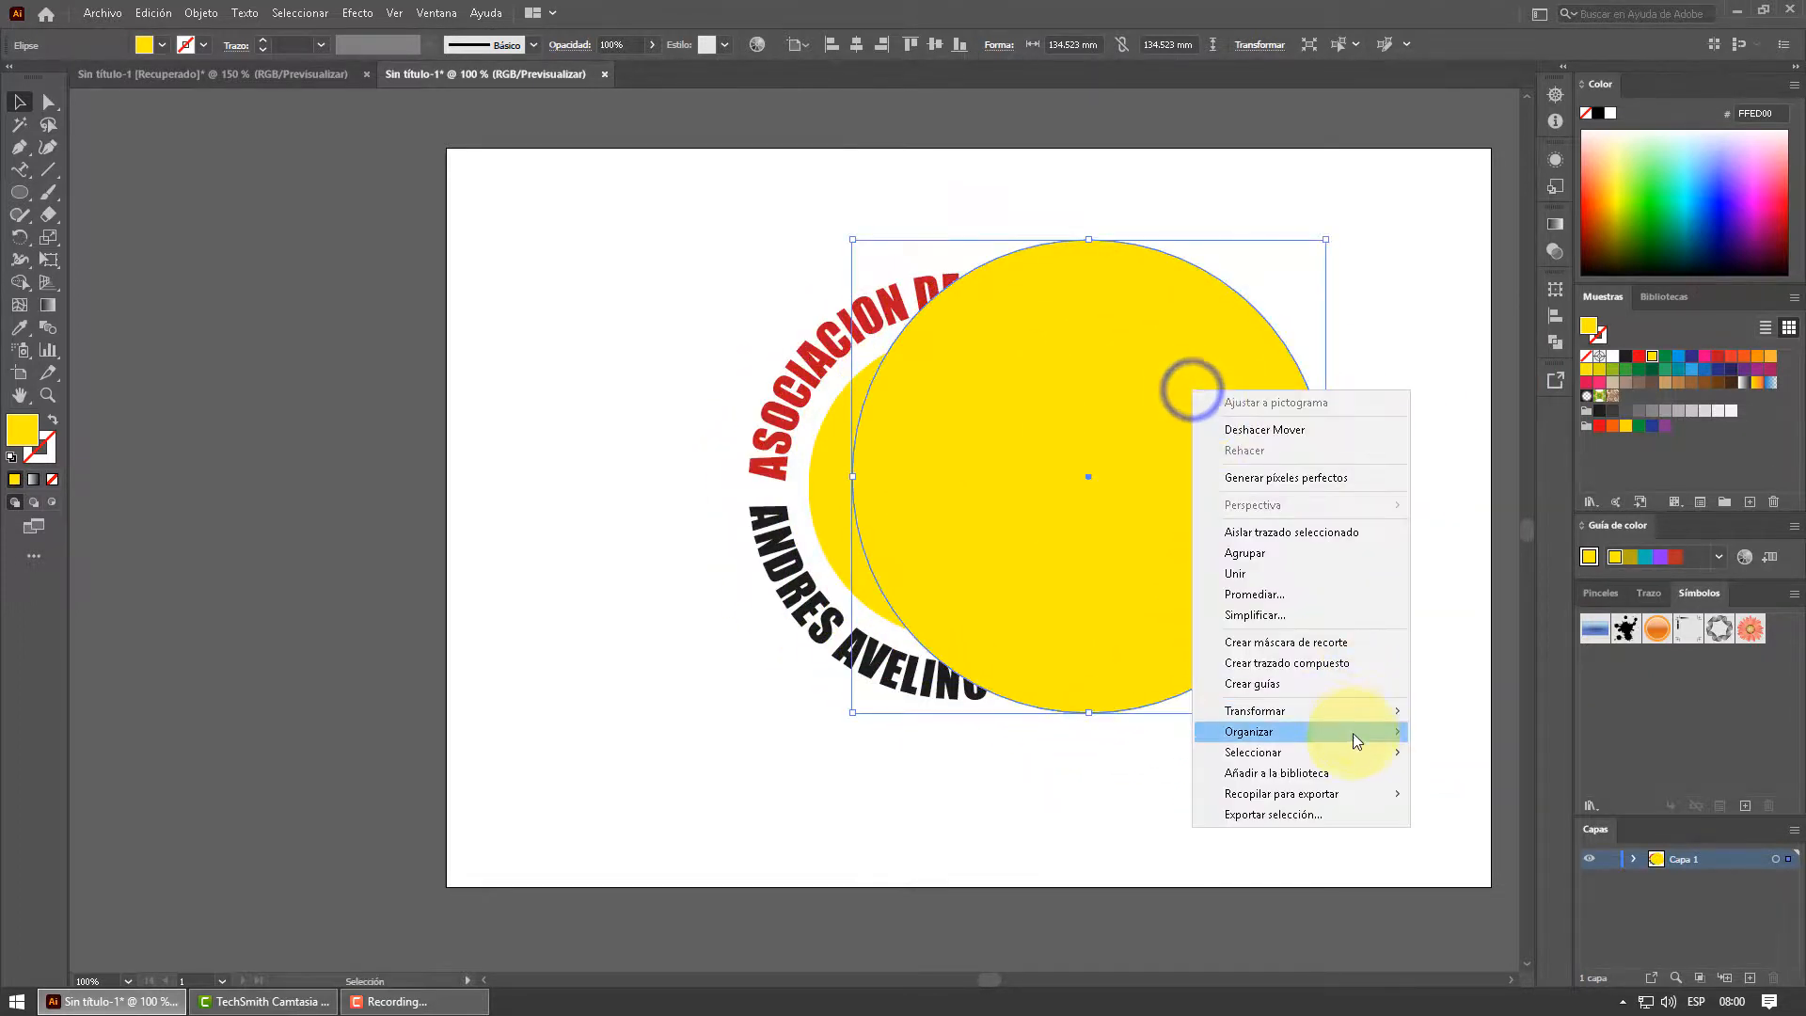
mouse_move(1355, 744)
click(1465, 794)
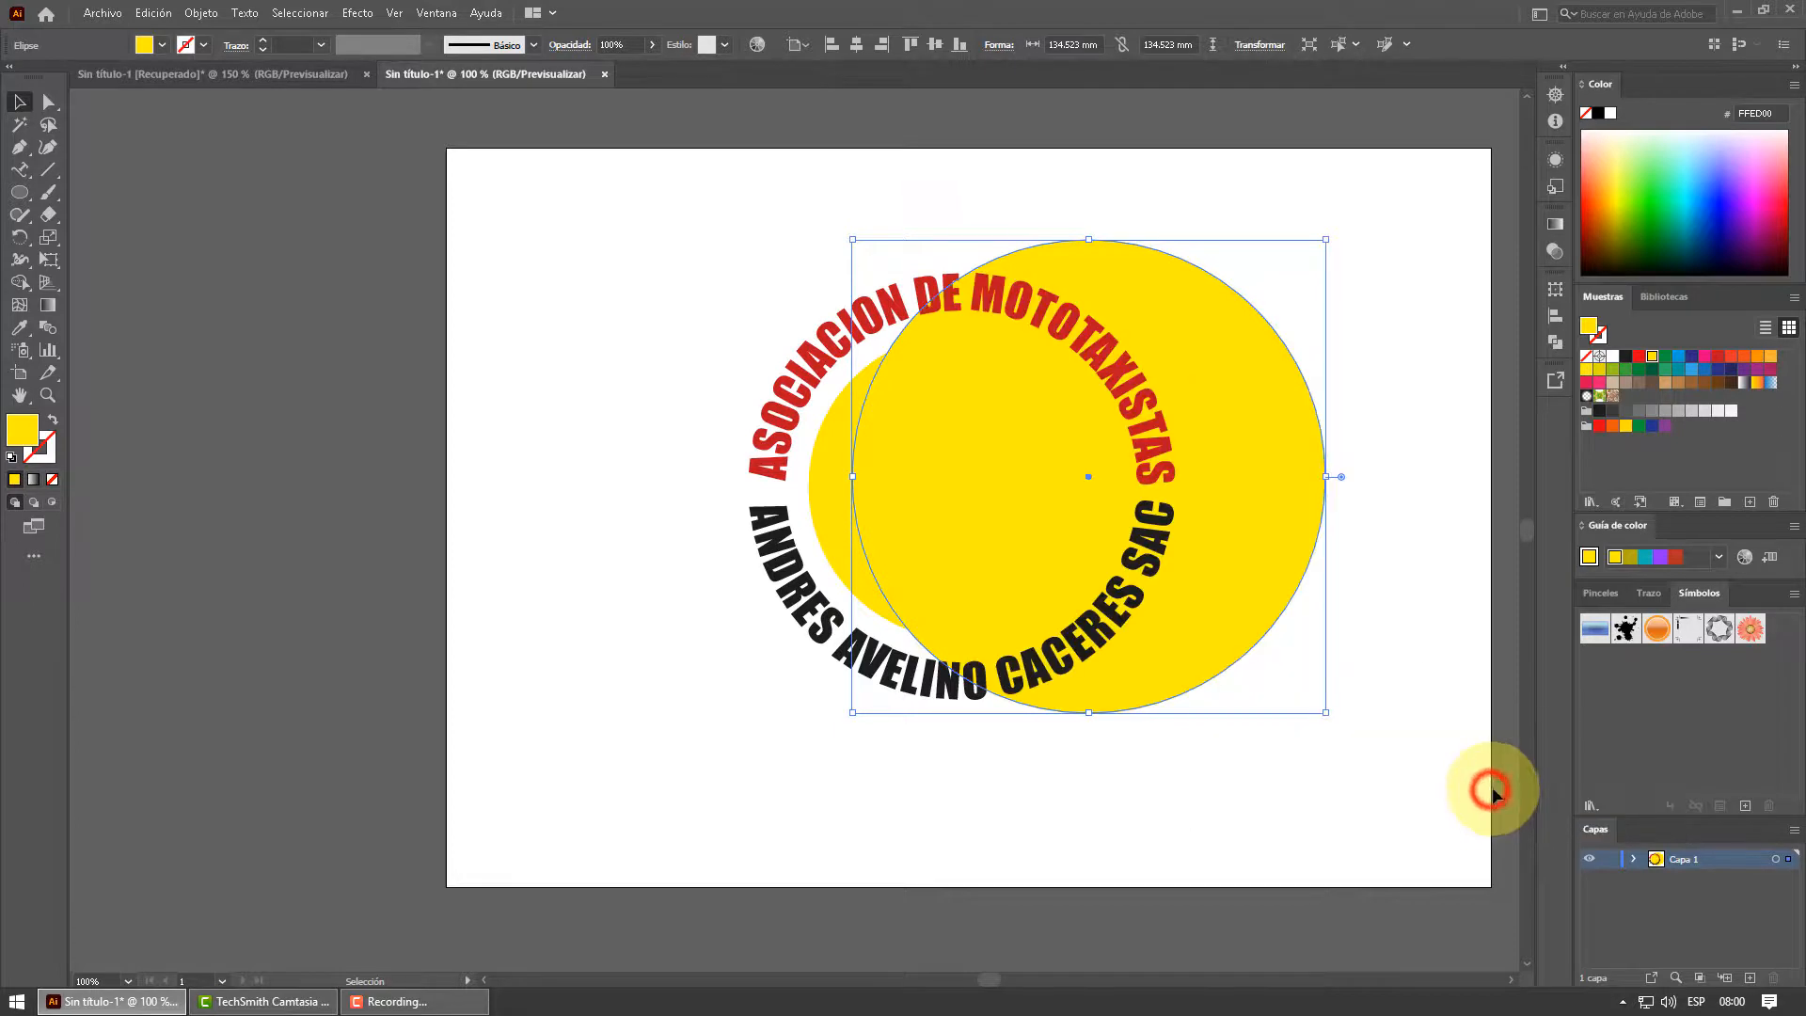
Fill the large back circle with light blue 9CF4FF and center all emblem elements on each other horizontally and vertically
click(1690, 150)
drag(1250, 395, 1169, 393)
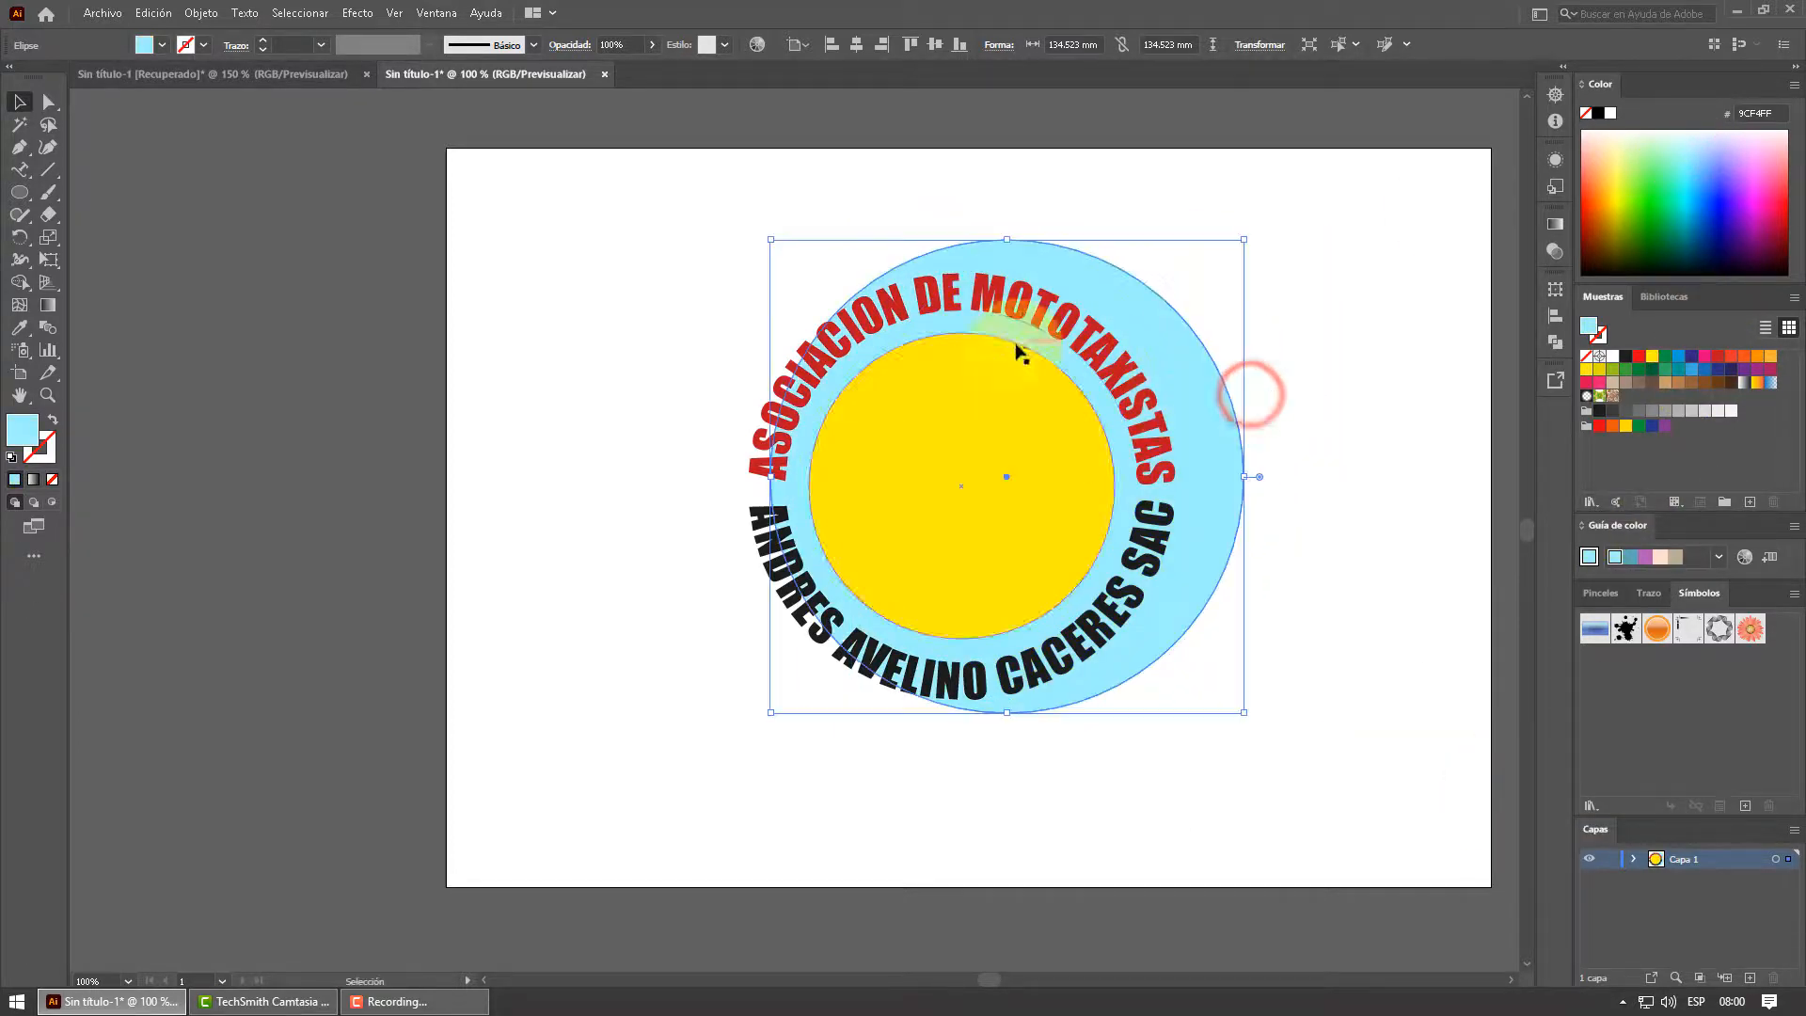
drag(705, 210, 1301, 733)
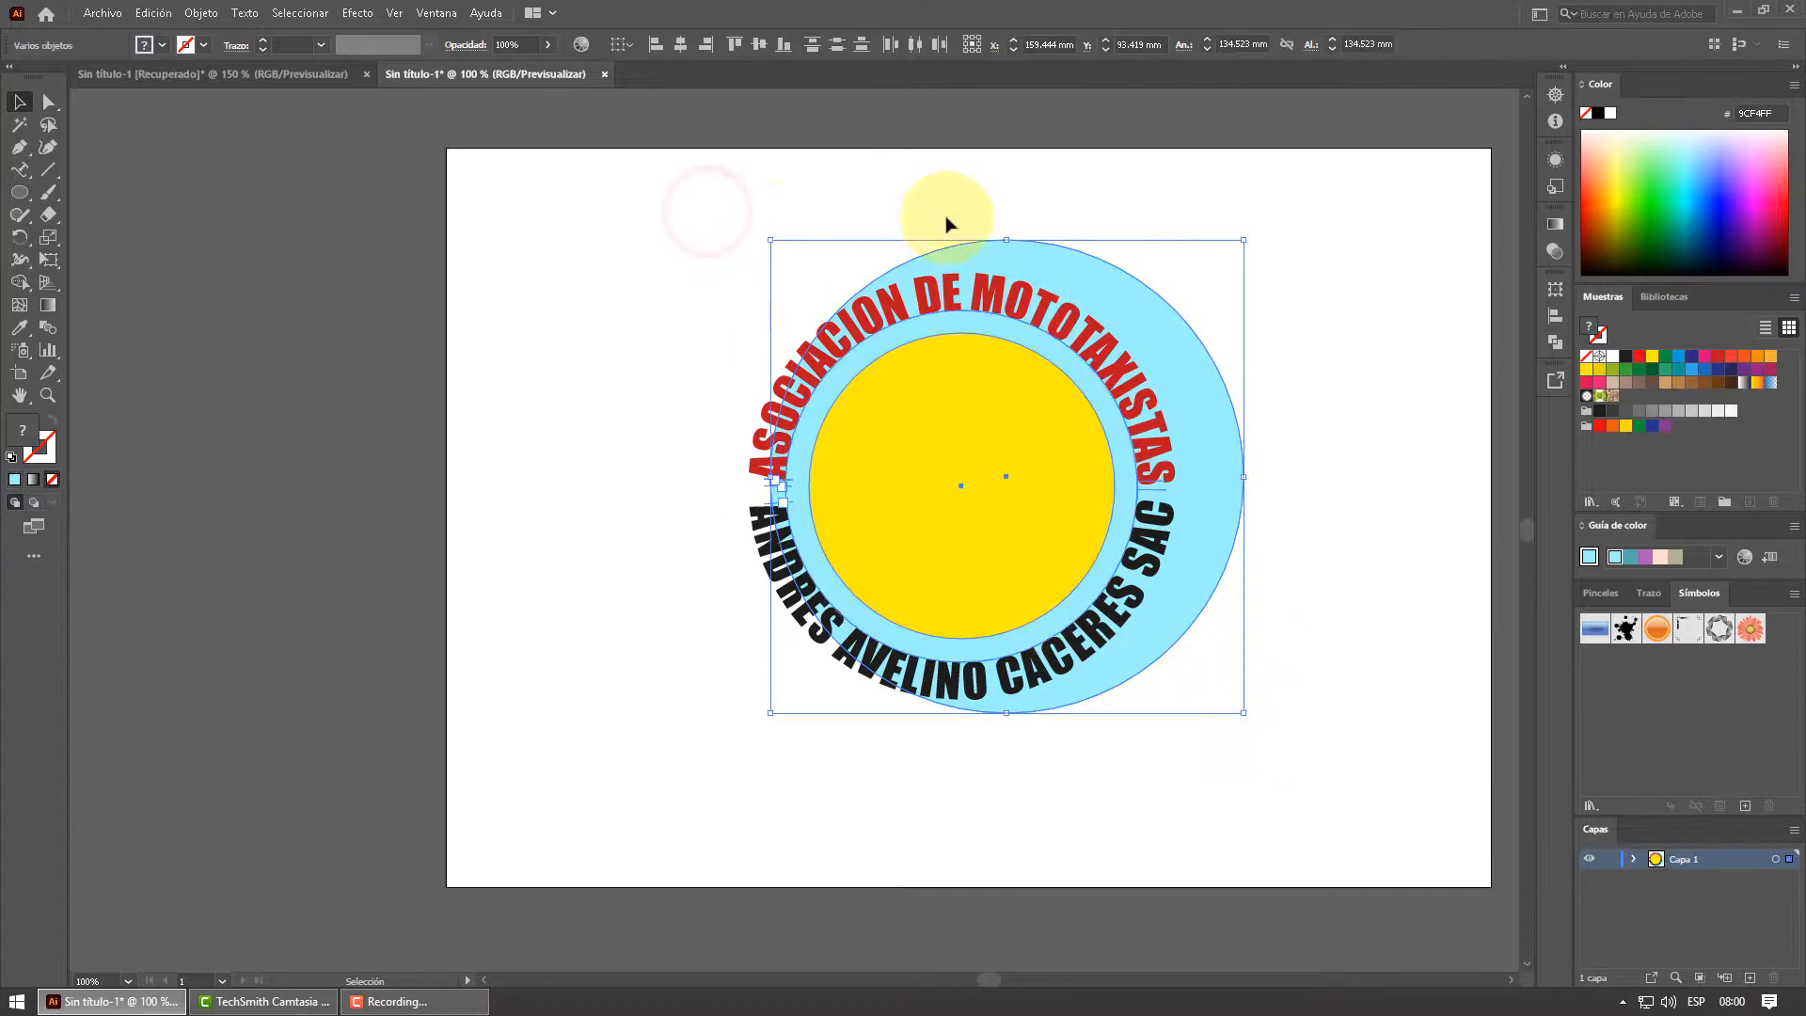
click(682, 45)
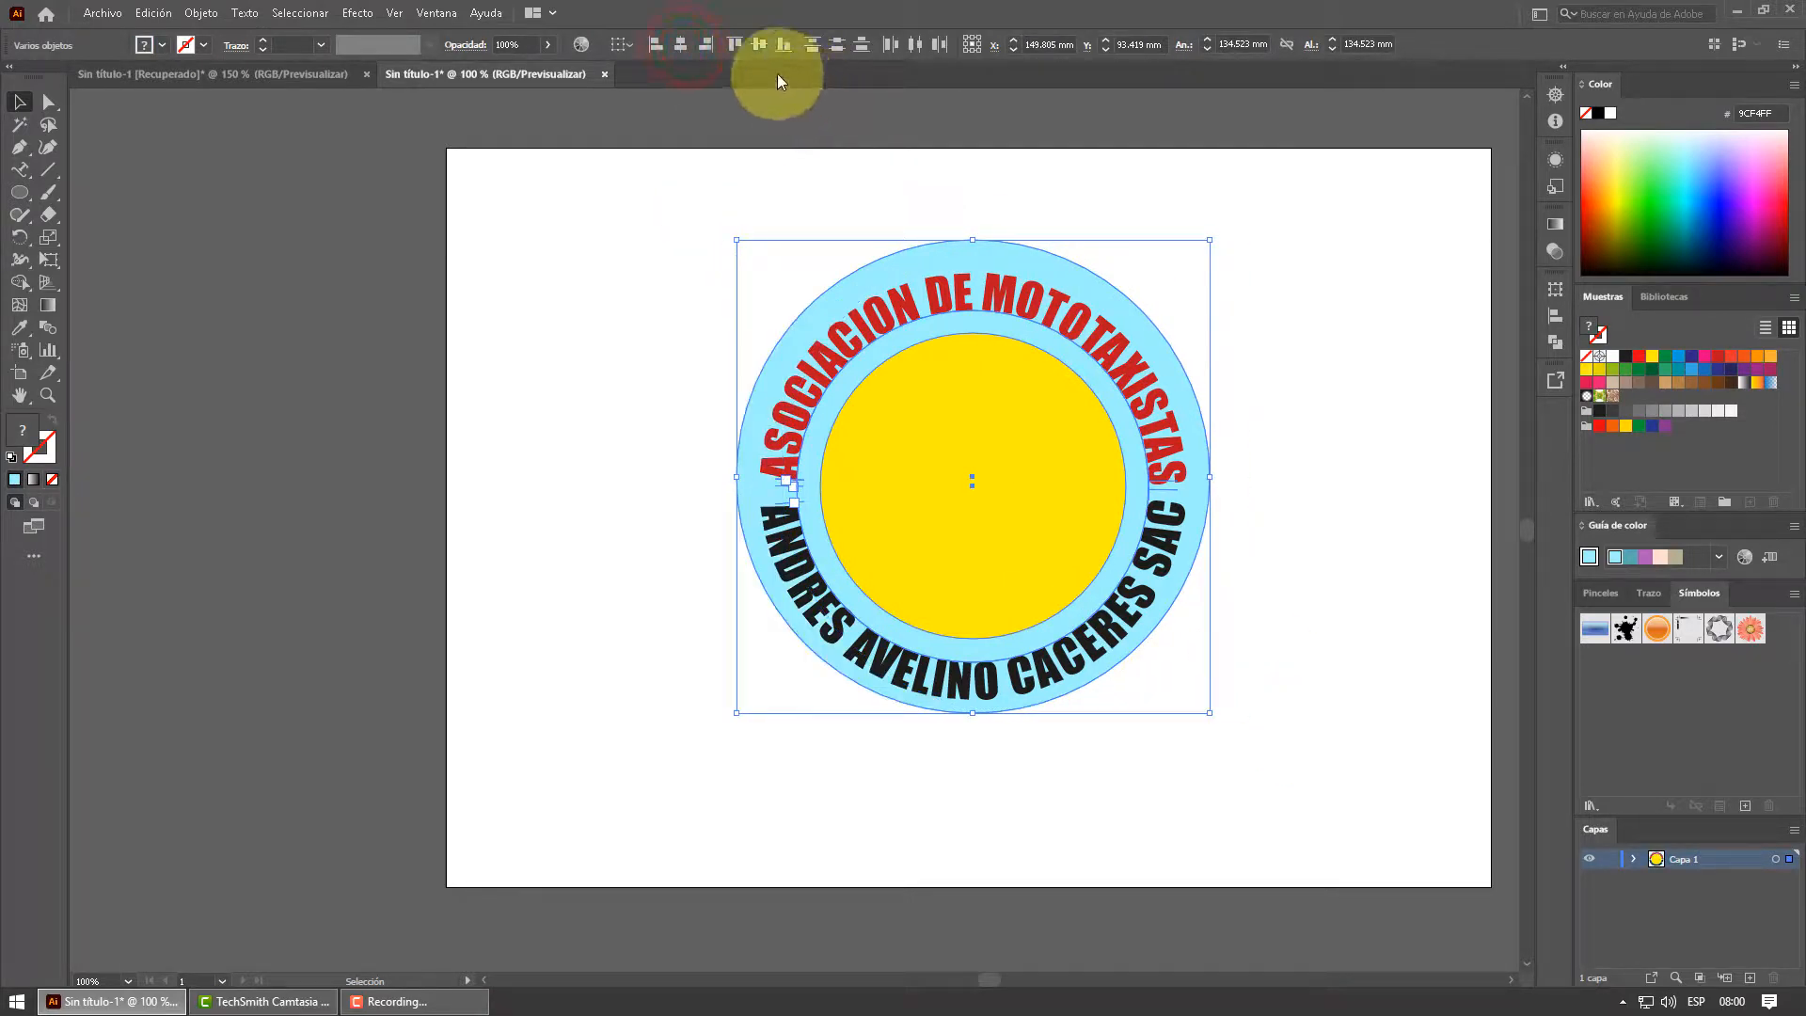
click(756, 45)
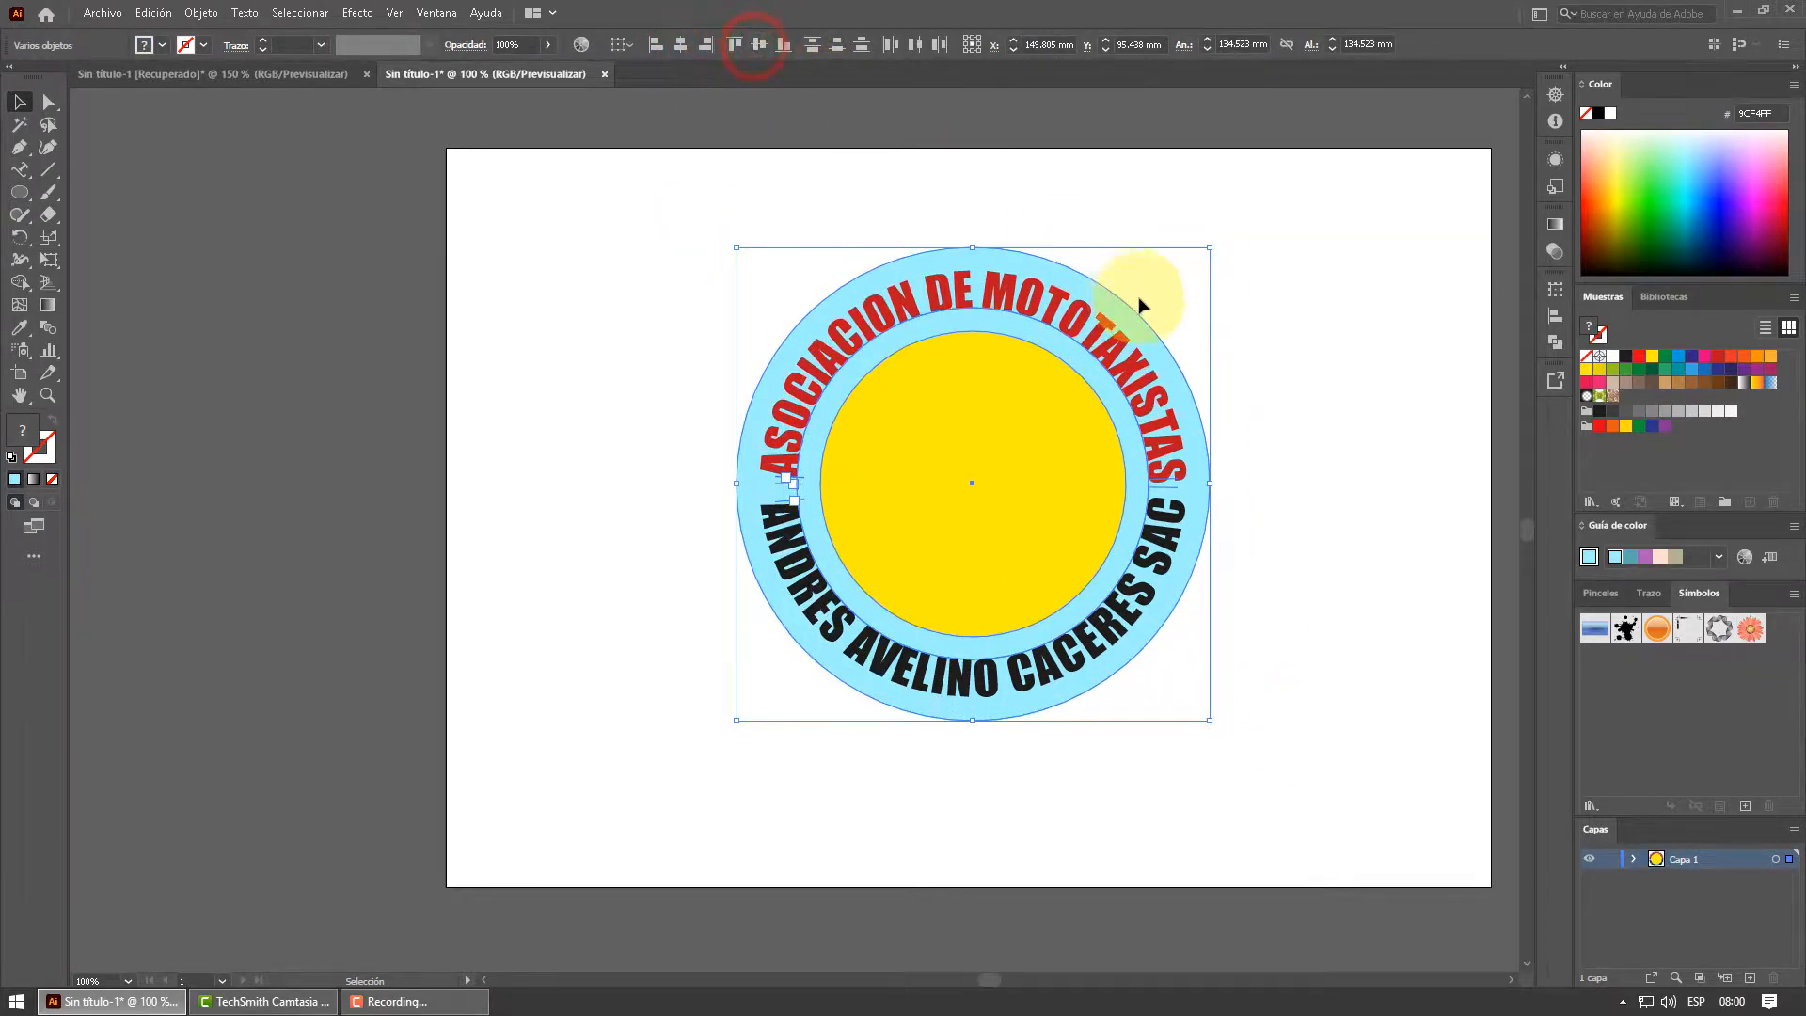
click(1290, 367)
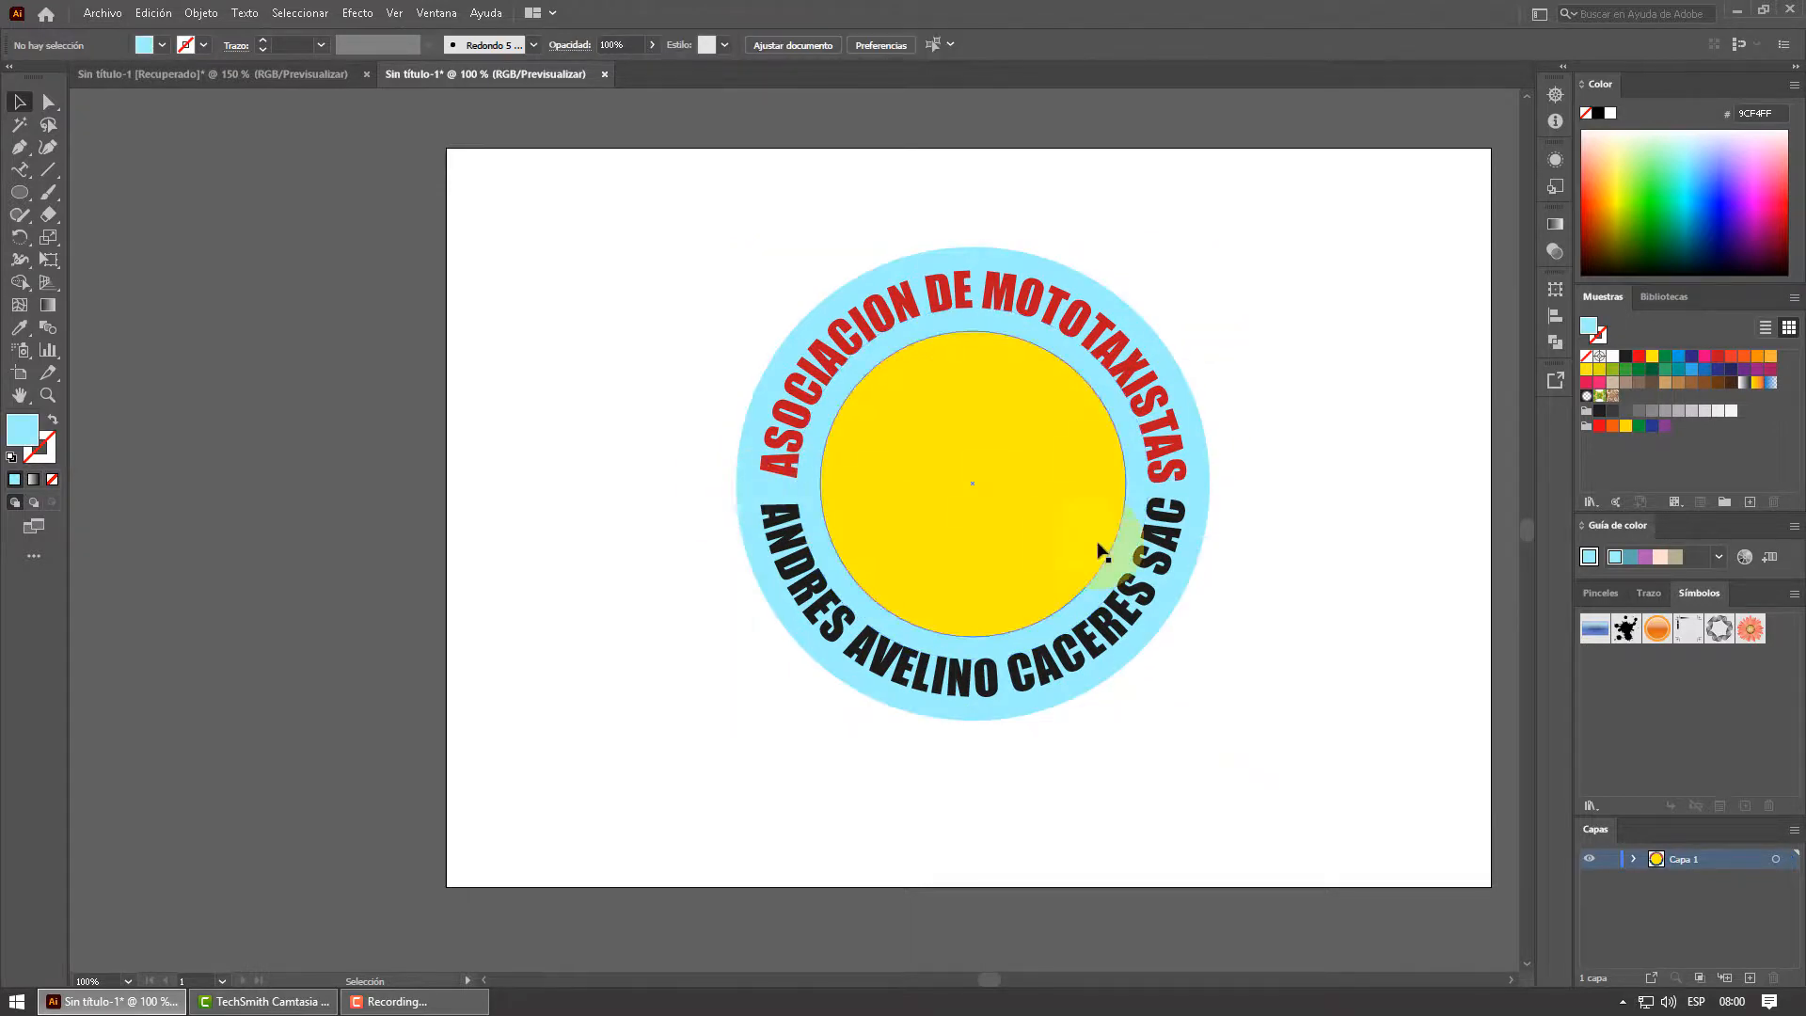
Open the Tiki symbol library and set its window, made taller, beside the emblem
click(1589, 804)
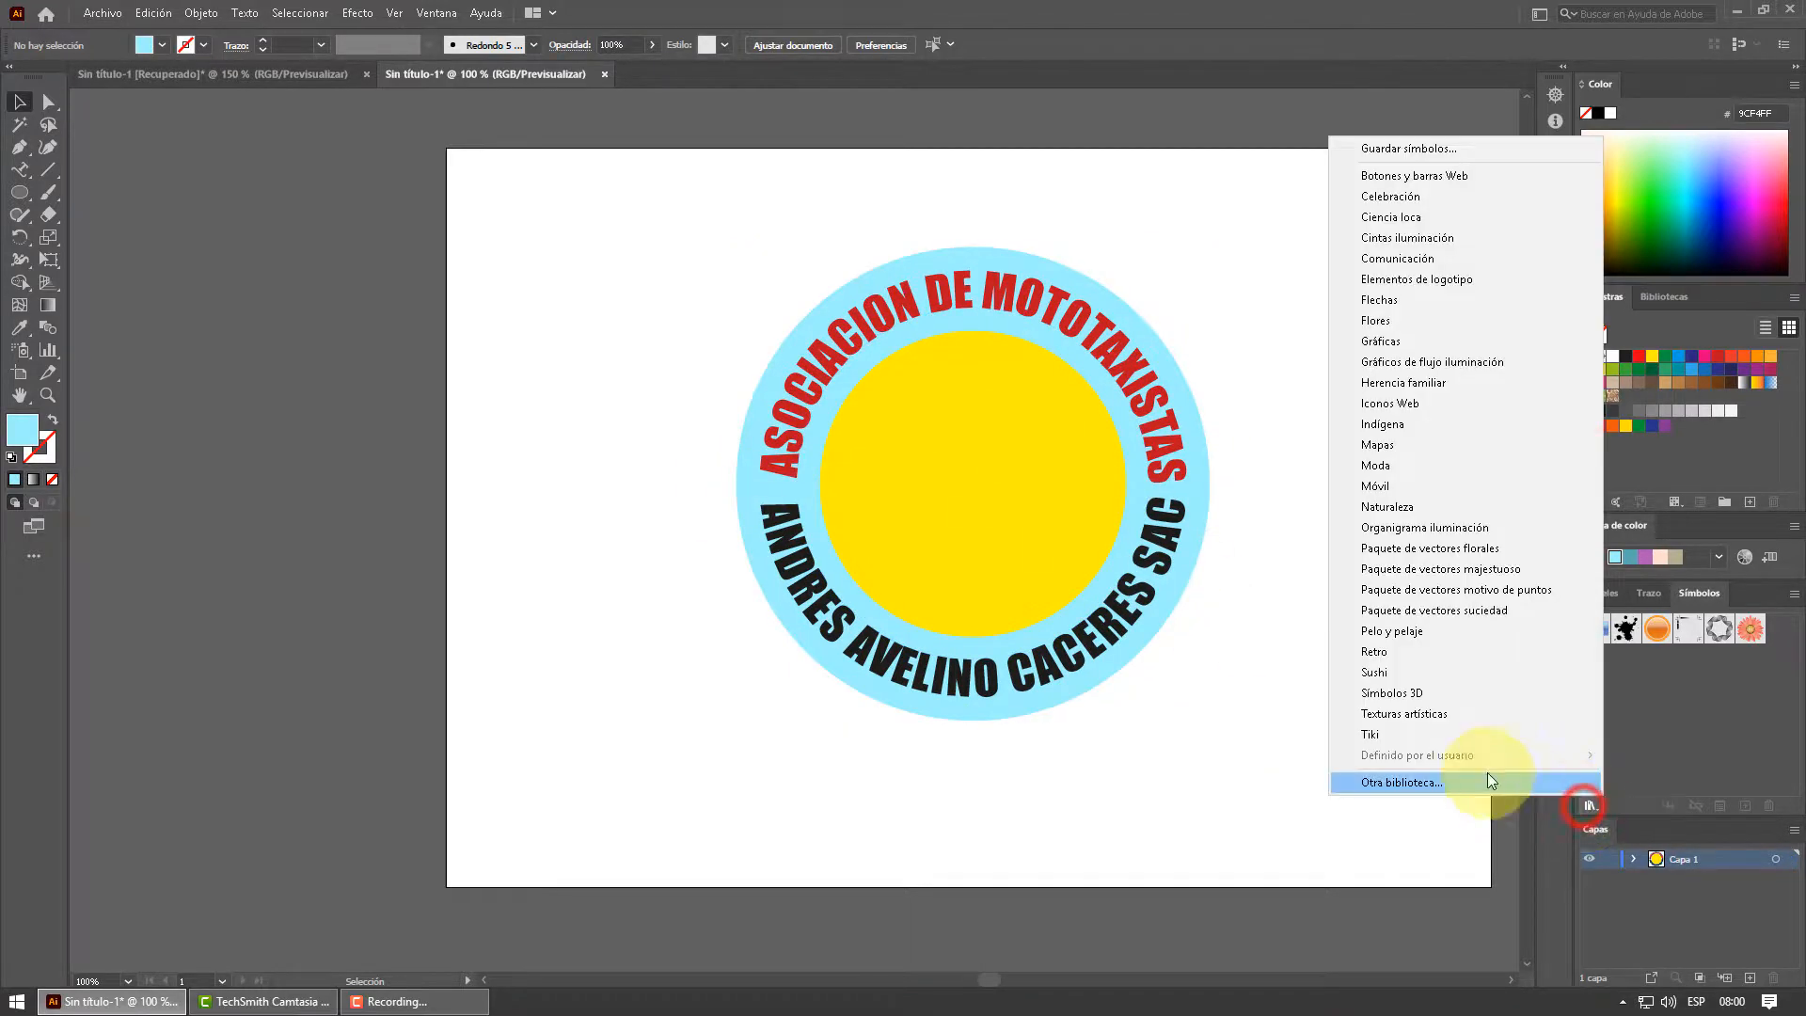
click(1408, 735)
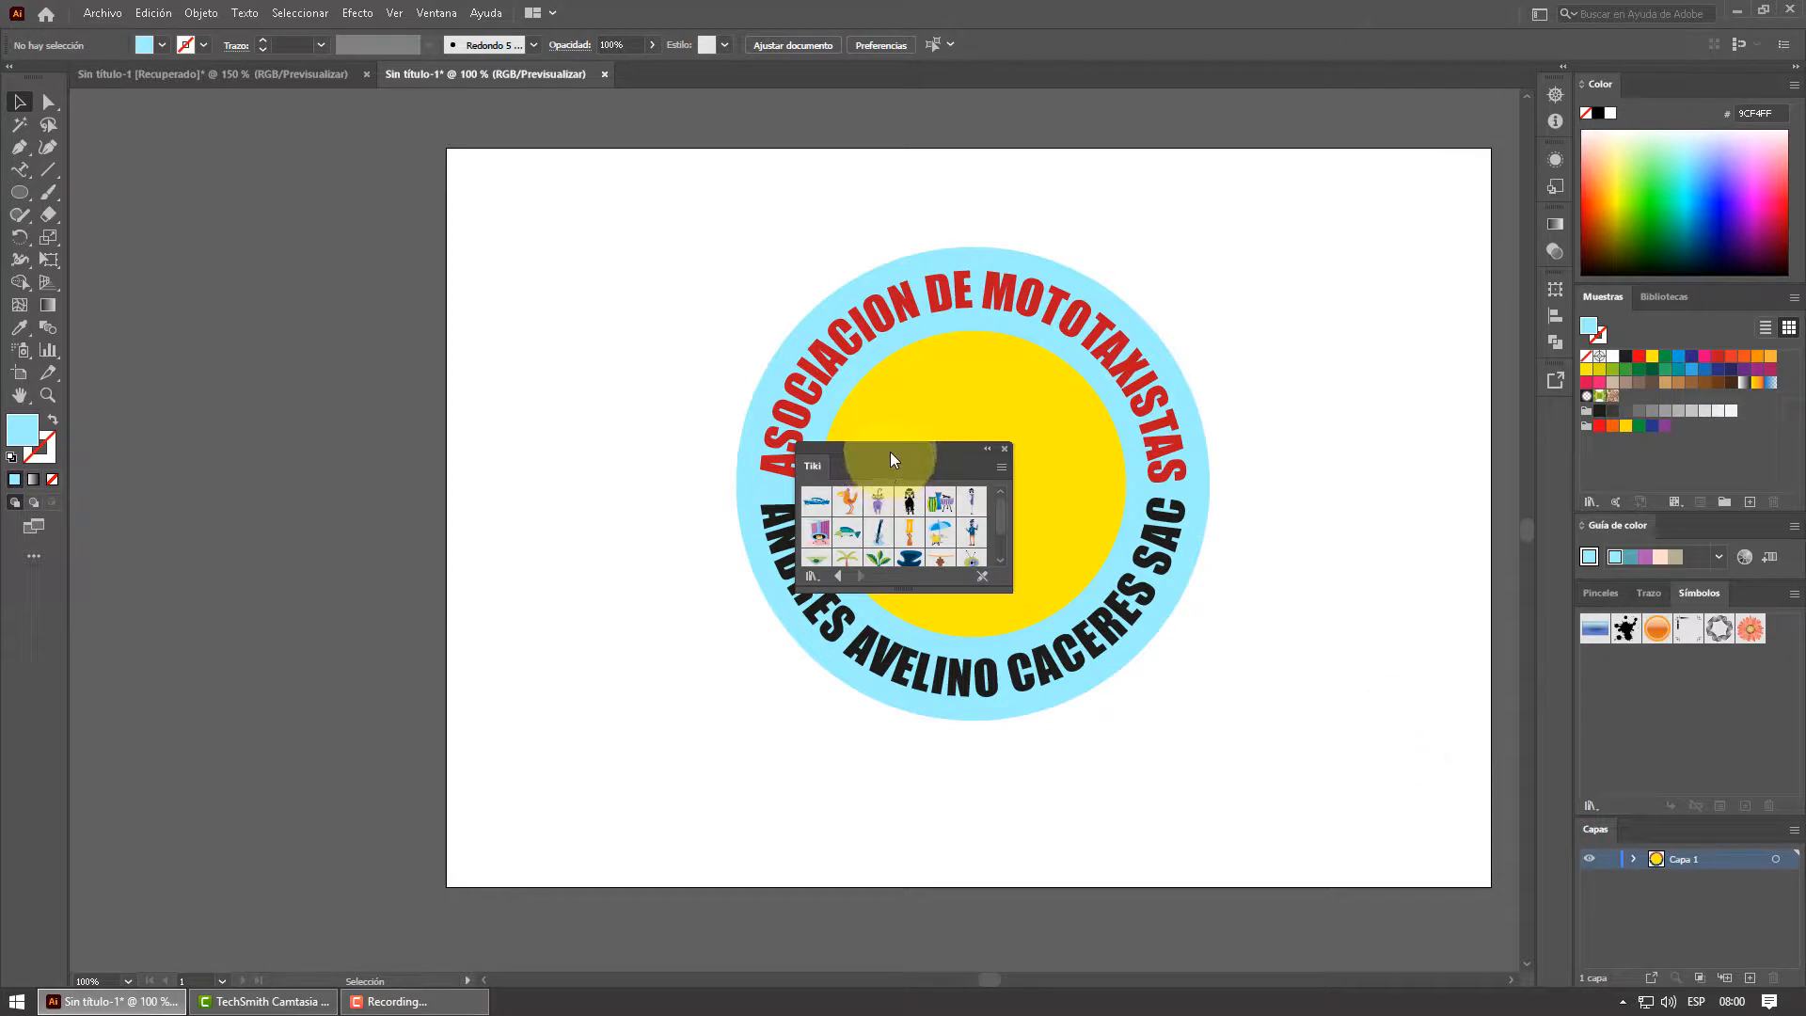
drag(892, 449, 595, 352)
drag(604, 495, 605, 687)
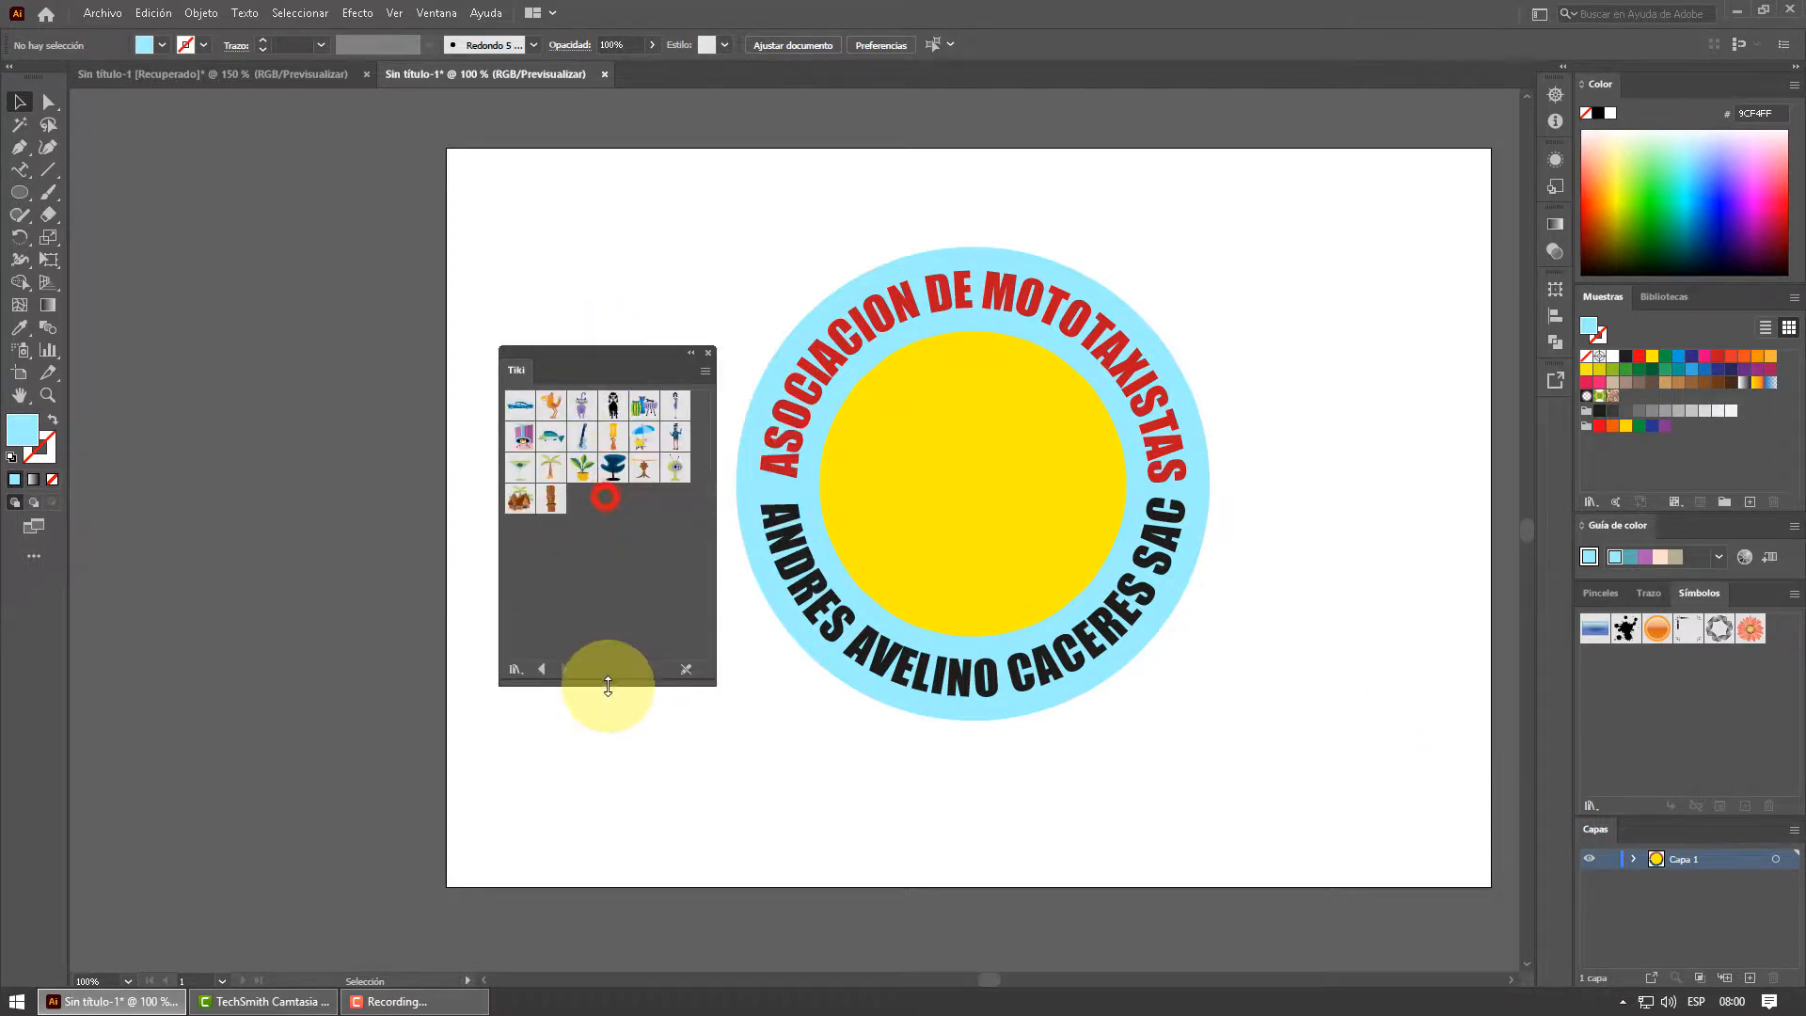
Go back through the symbol libraries to Paquete de vectores majestuoso
click(541, 669)
click(540, 669)
click(540, 669)
click(541, 669)
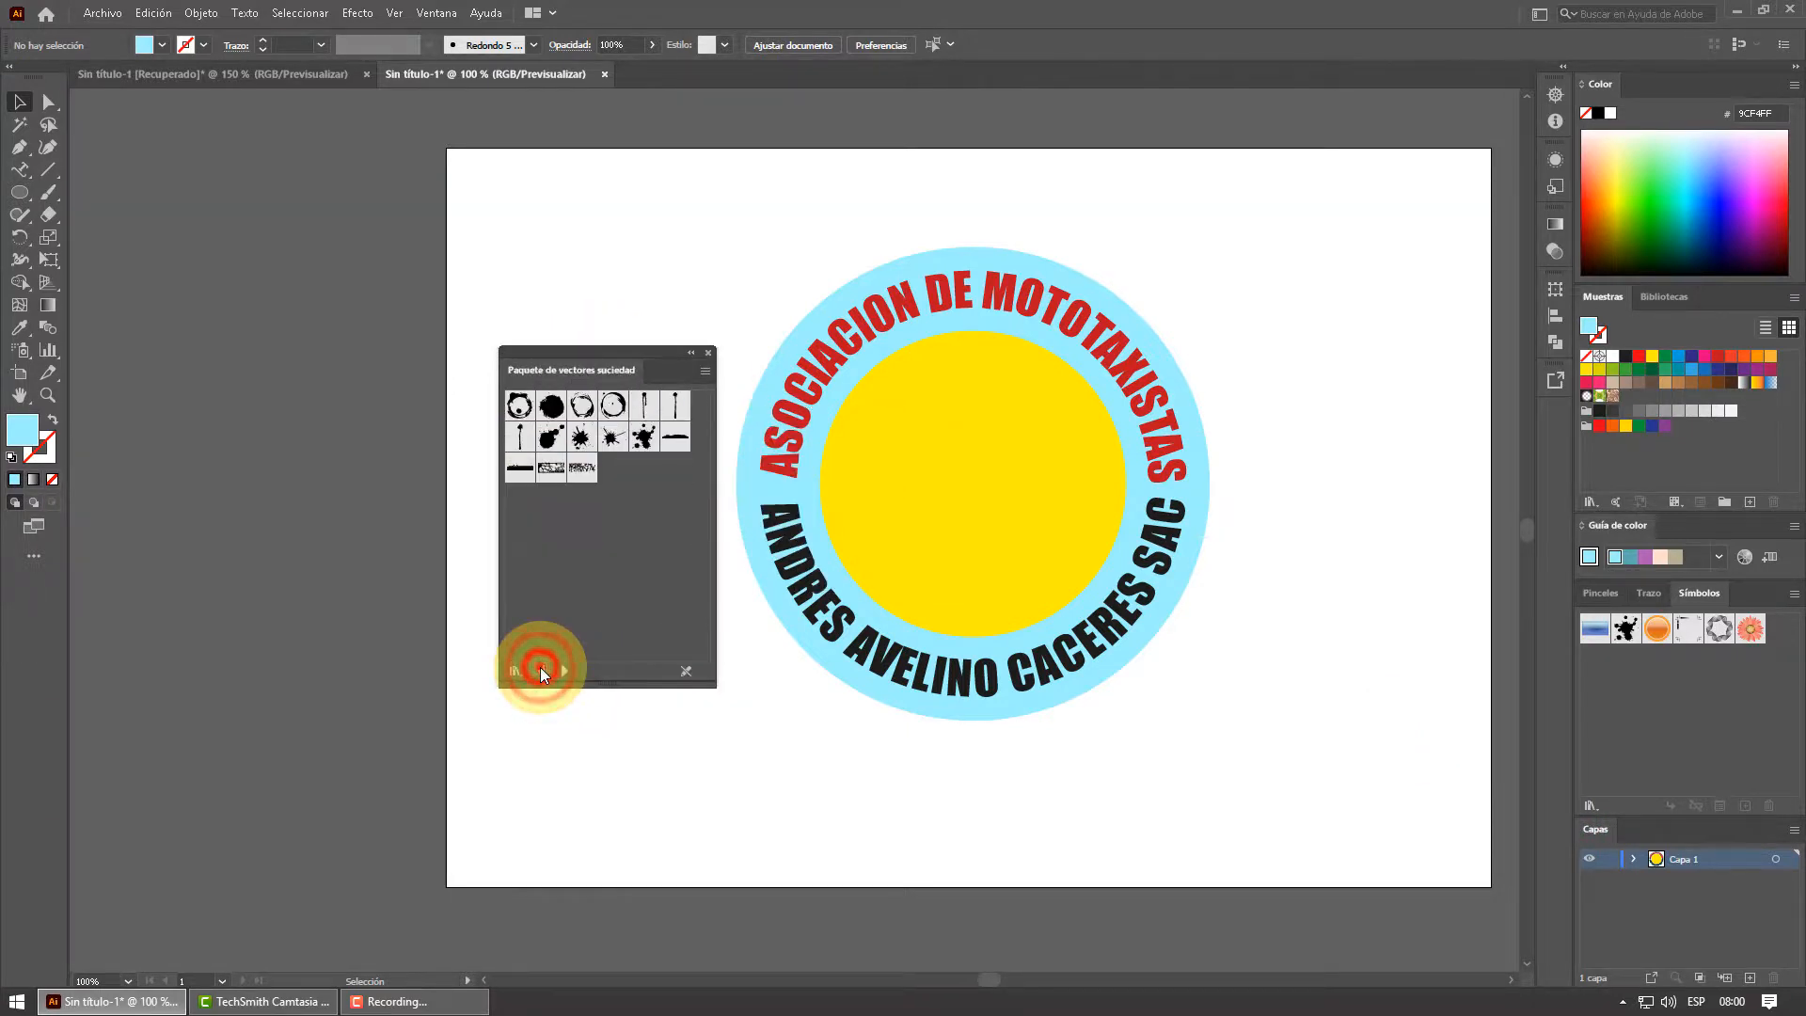
click(542, 668)
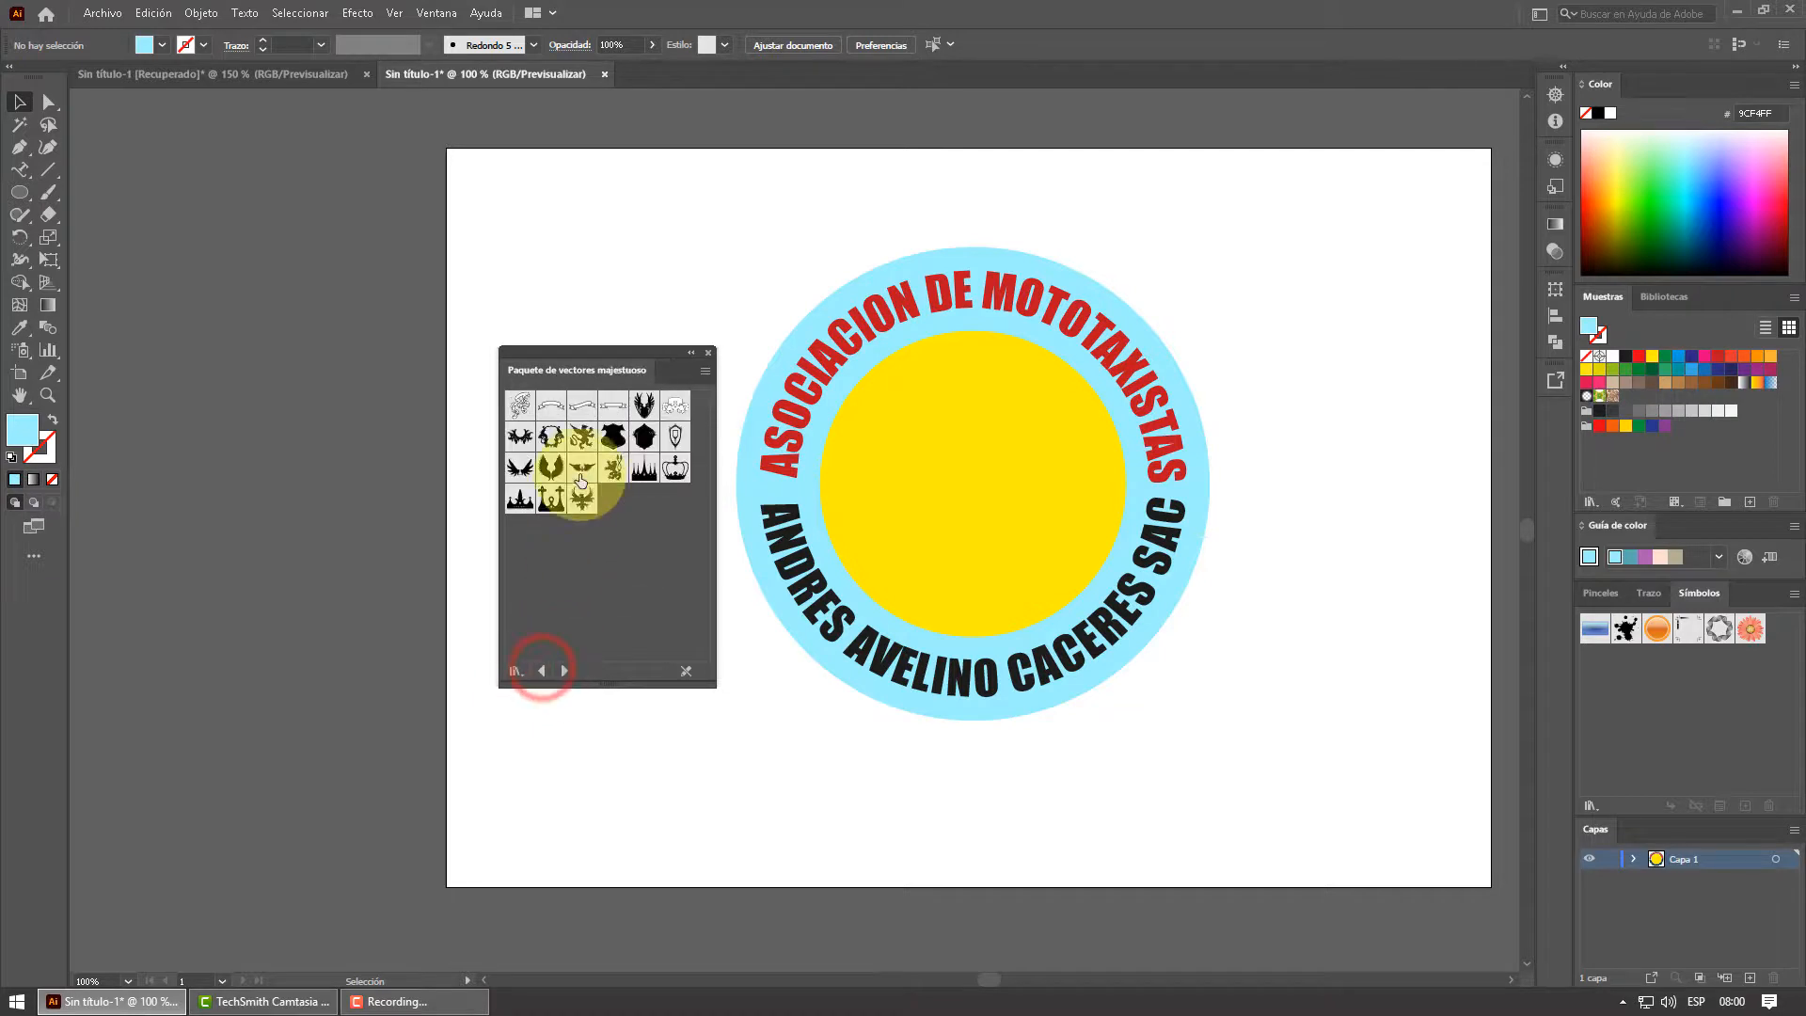
Place the winged griffin symbol, scale it down to about 56.5 by 59.7 mm, and center it in the yellow circle
drag(582, 435, 1307, 391)
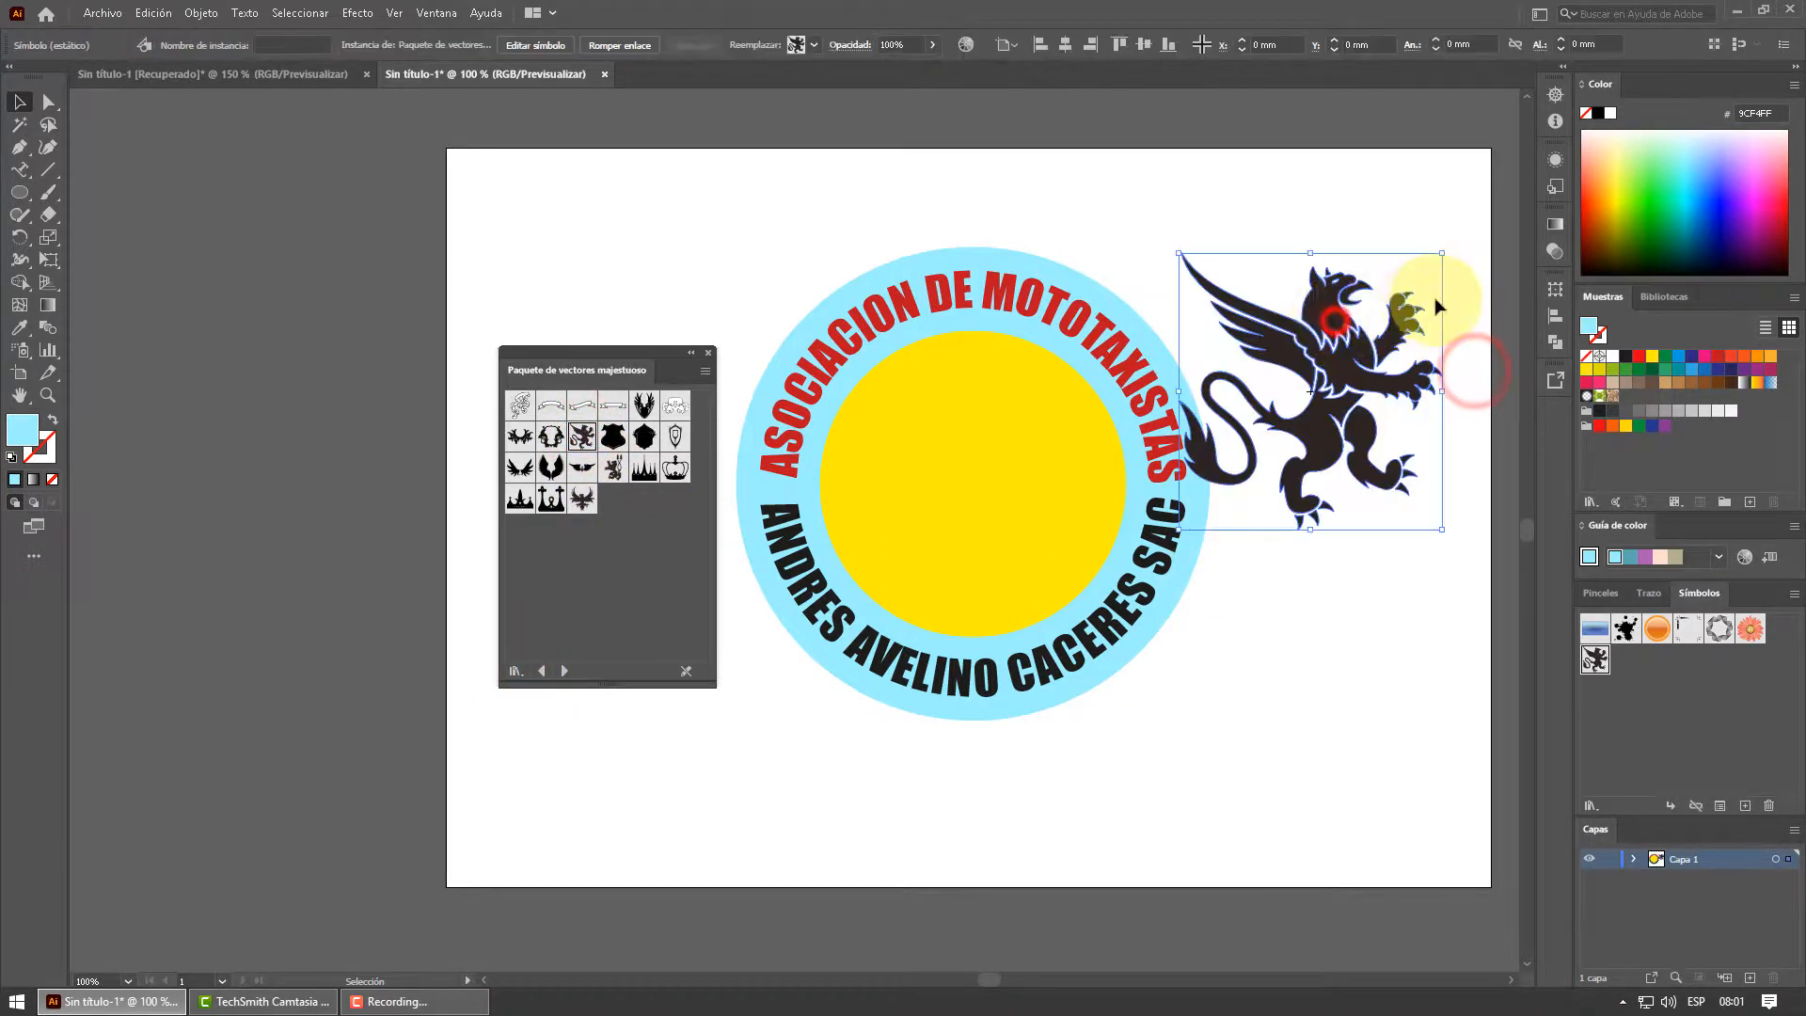
drag(1441, 253, 1383, 315)
drag(1293, 404, 990, 467)
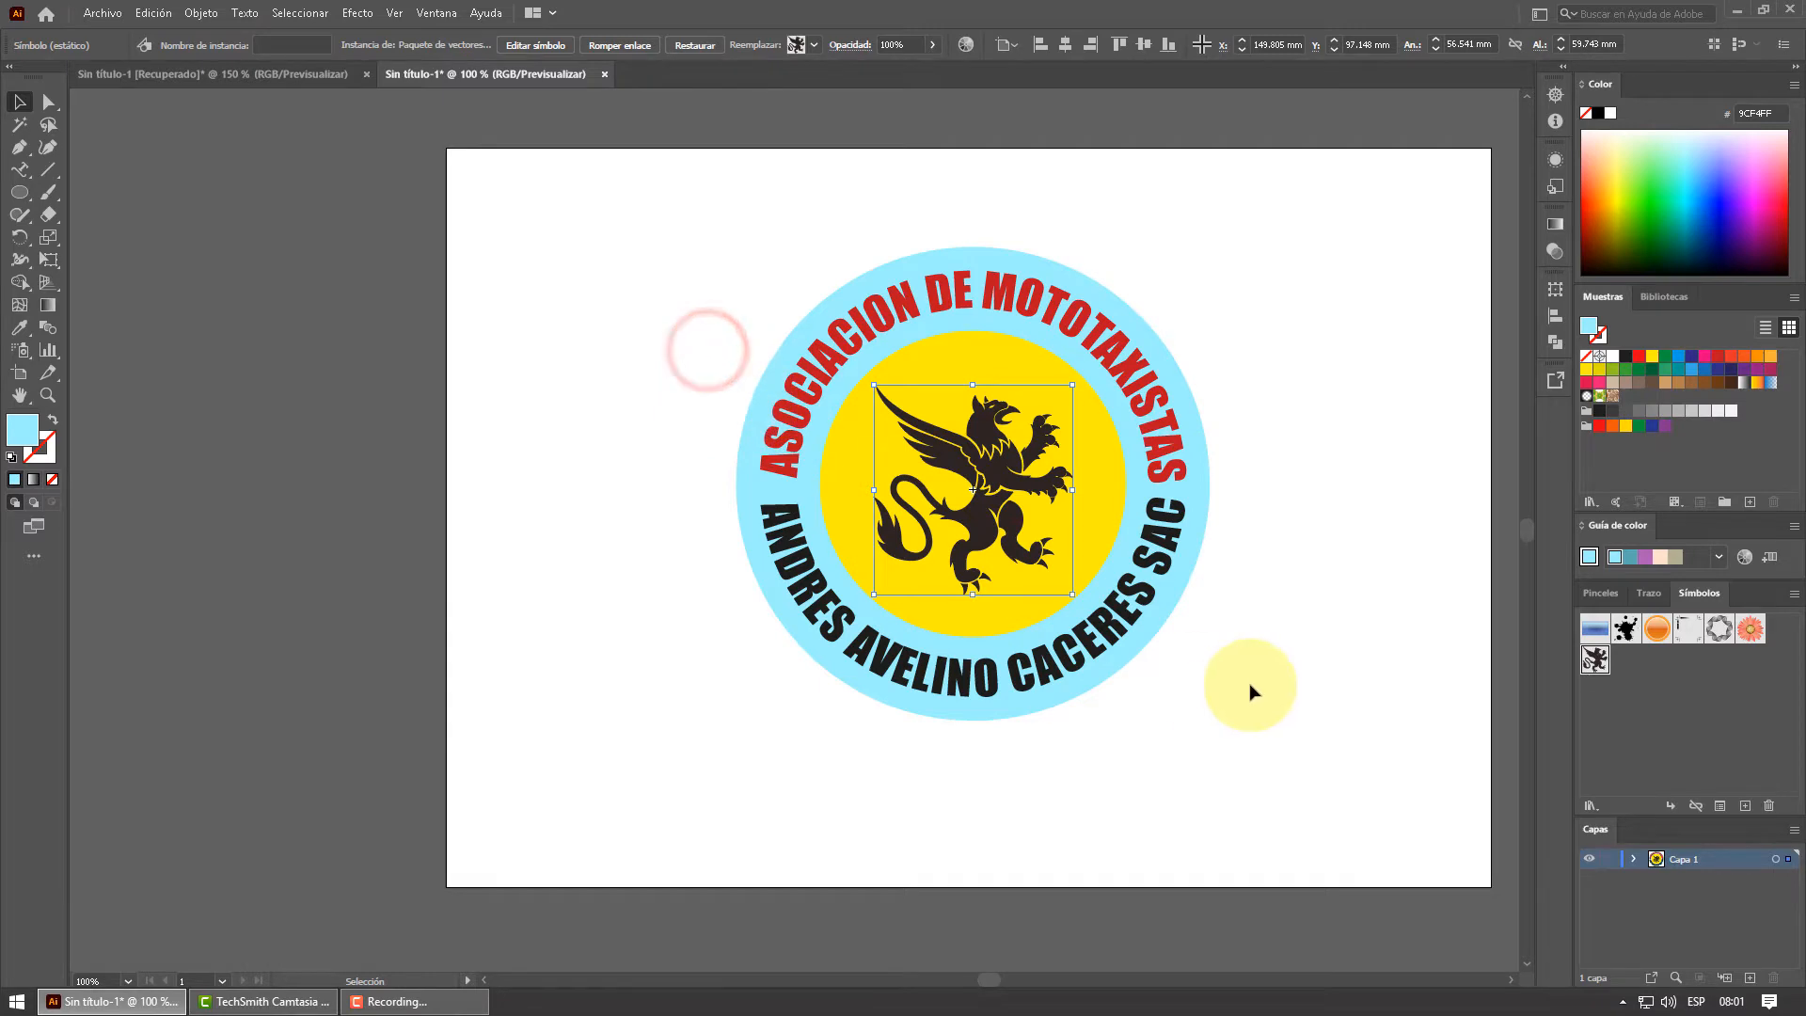
scroll(1258, 416, up, 2)
scroll(1215, 461, down, 1)
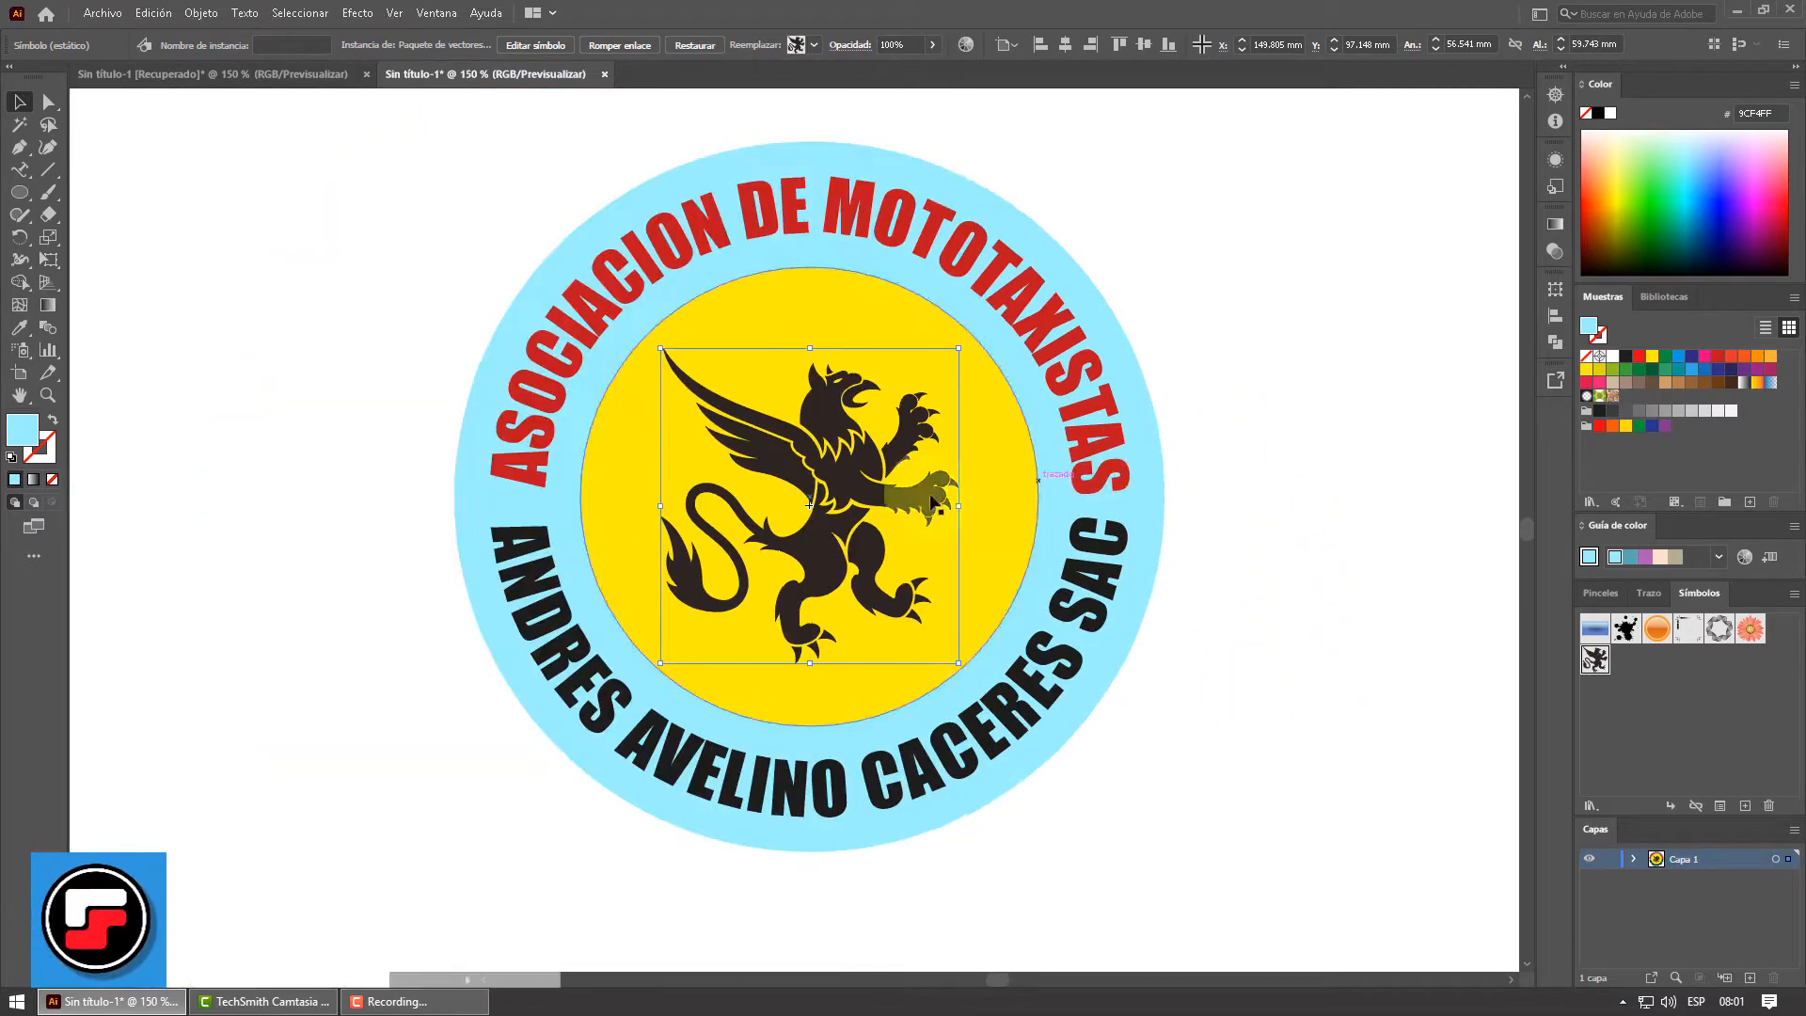
click(1261, 485)
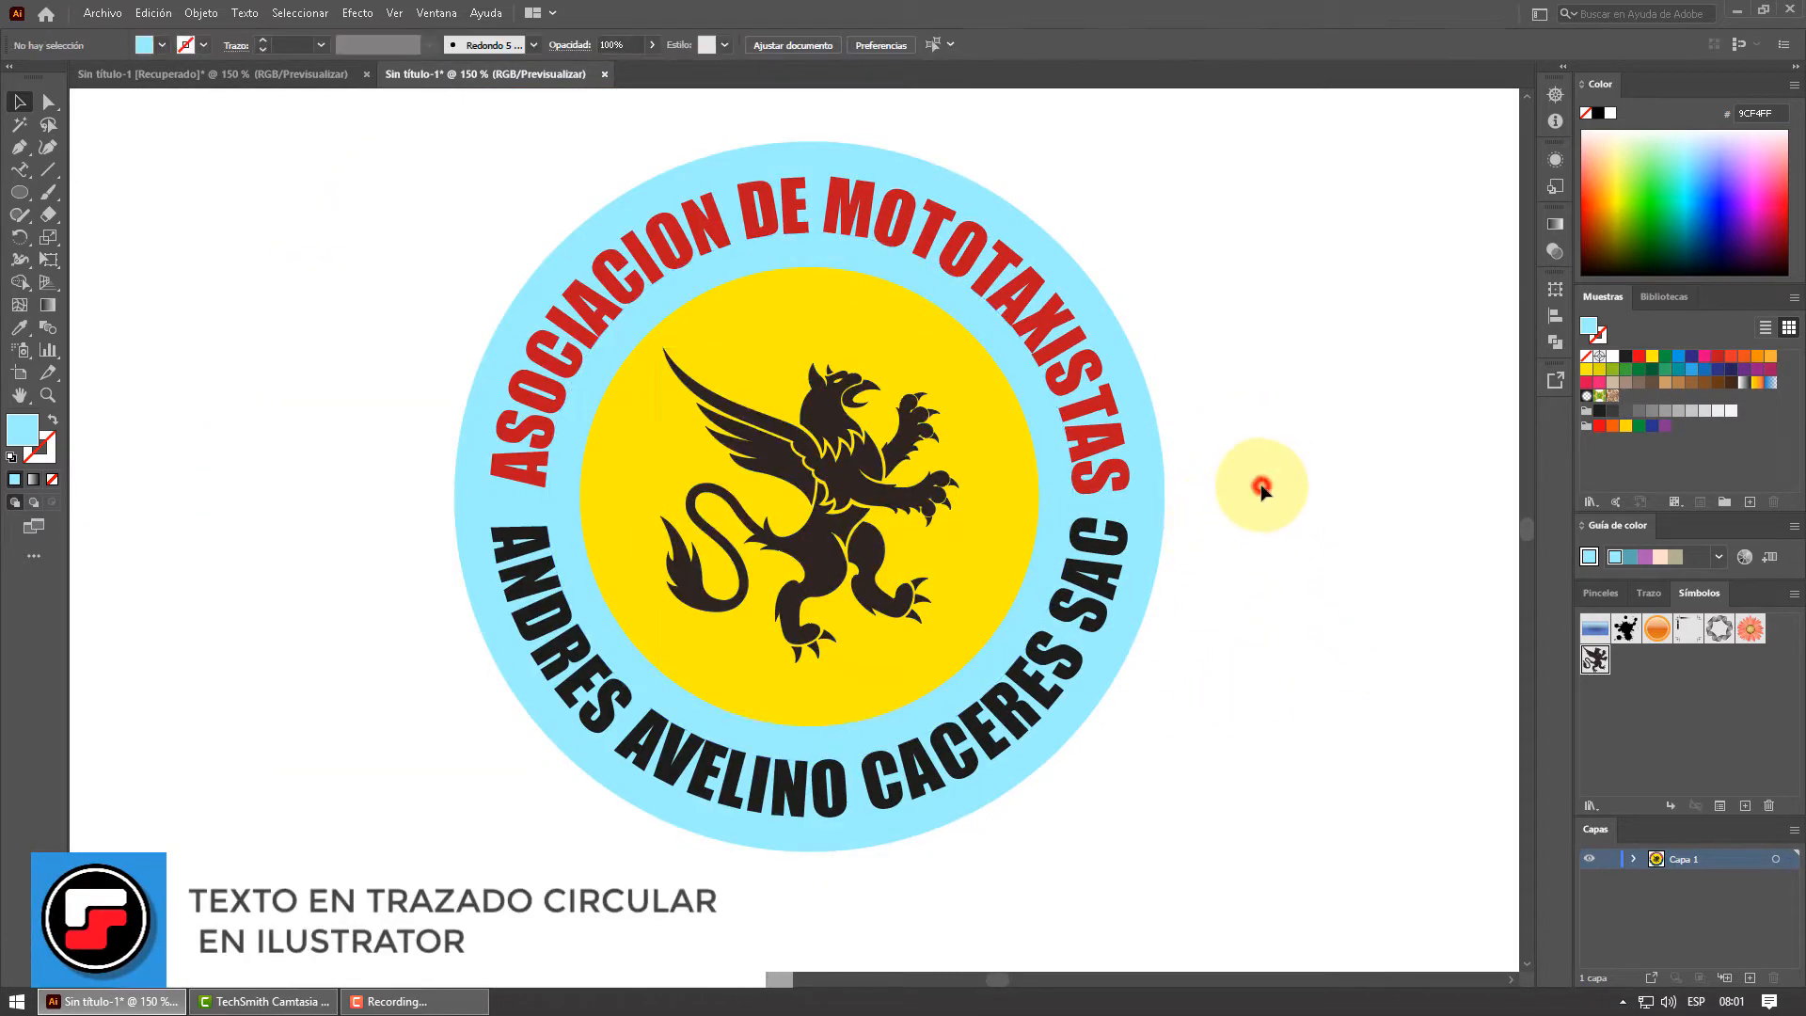